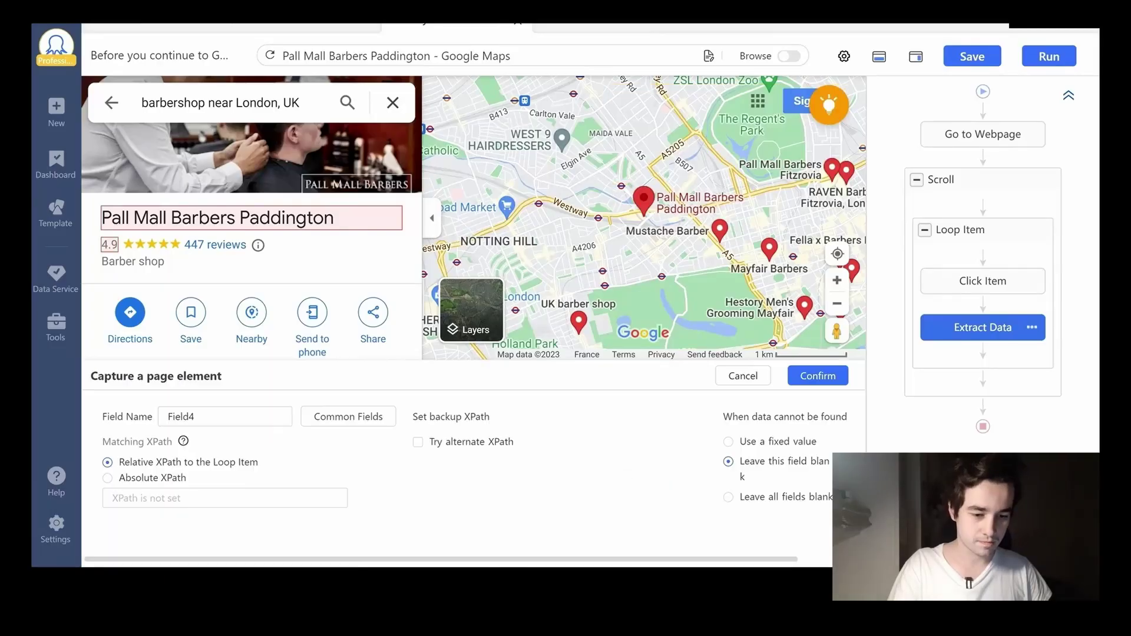
Add a Reviews field from the notes' XPath, save the task, and start a Category field
drag(307, 228, 1041, 228)
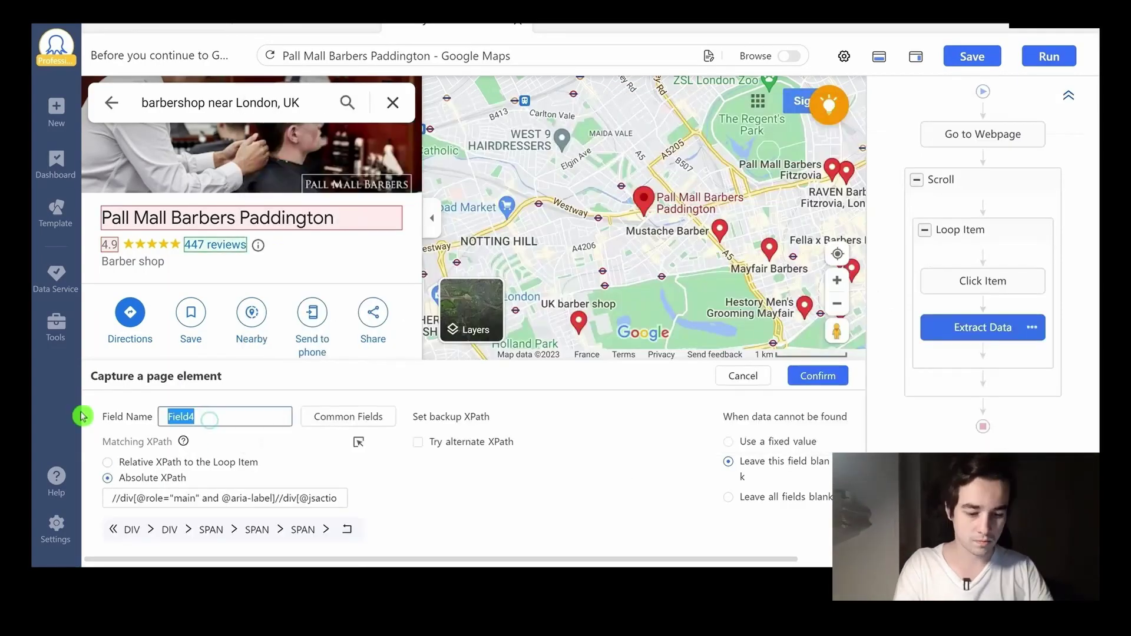
text(Reviews)
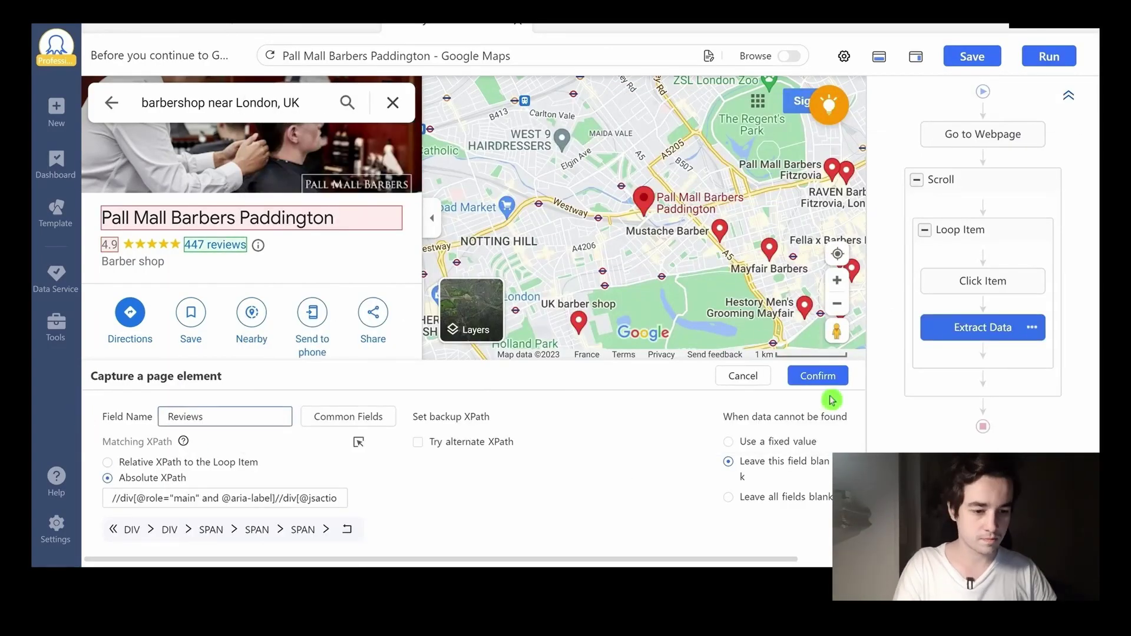
click(816, 373)
click(972, 56)
click(667, 375)
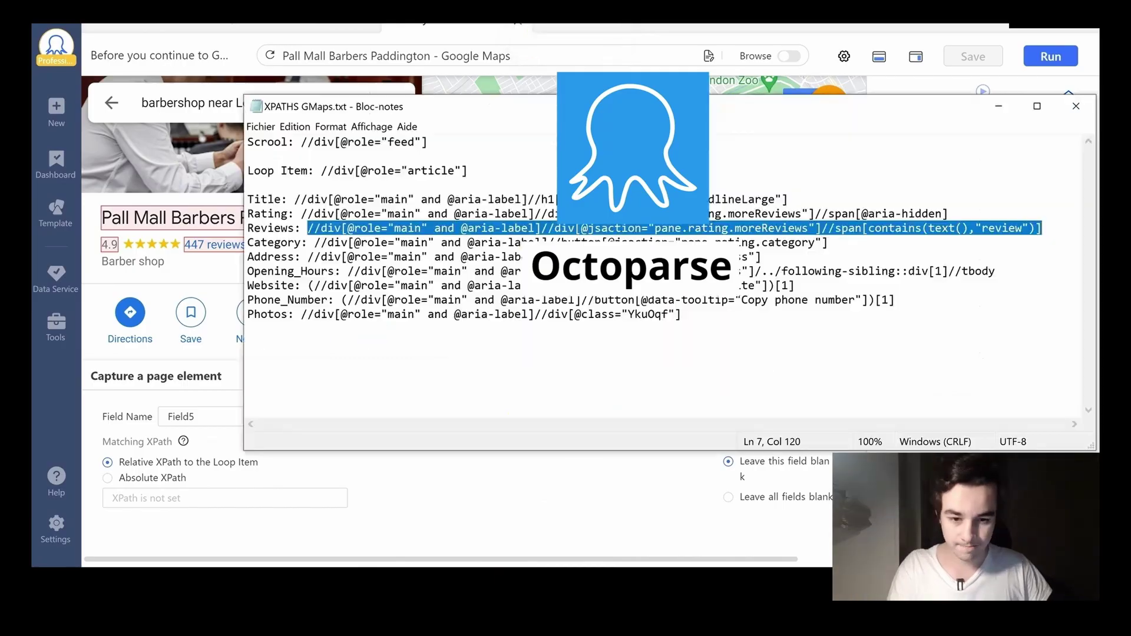
drag(307, 245, 848, 245)
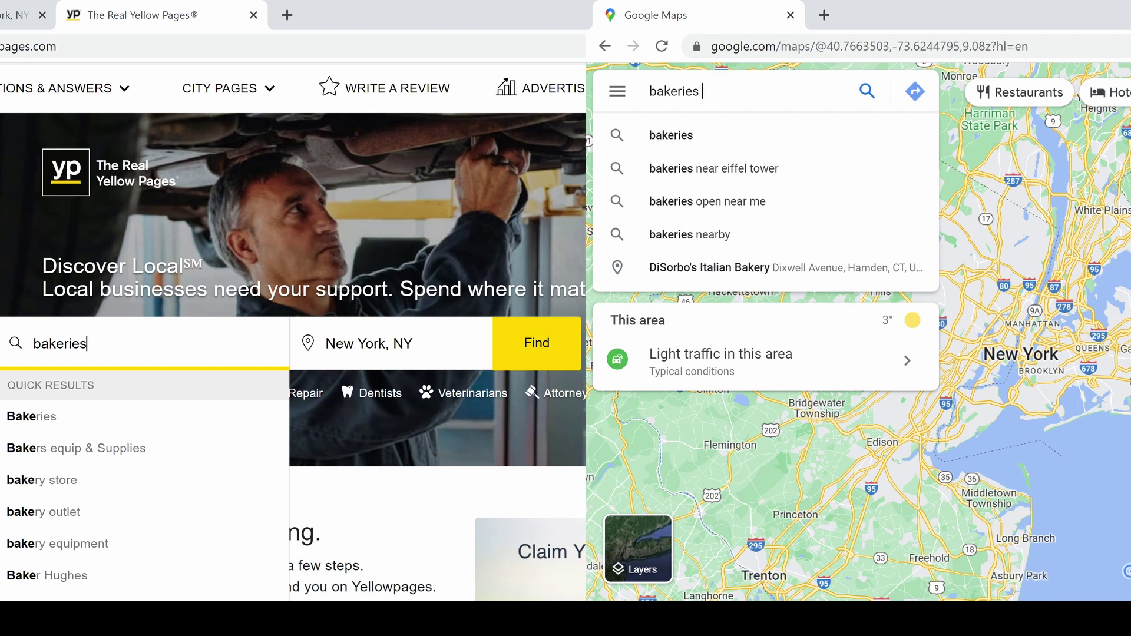
Search Yellow Pages and Google Maps for bakeries in New York, NY
text(w yor)
click(77, 421)
click(565, 348)
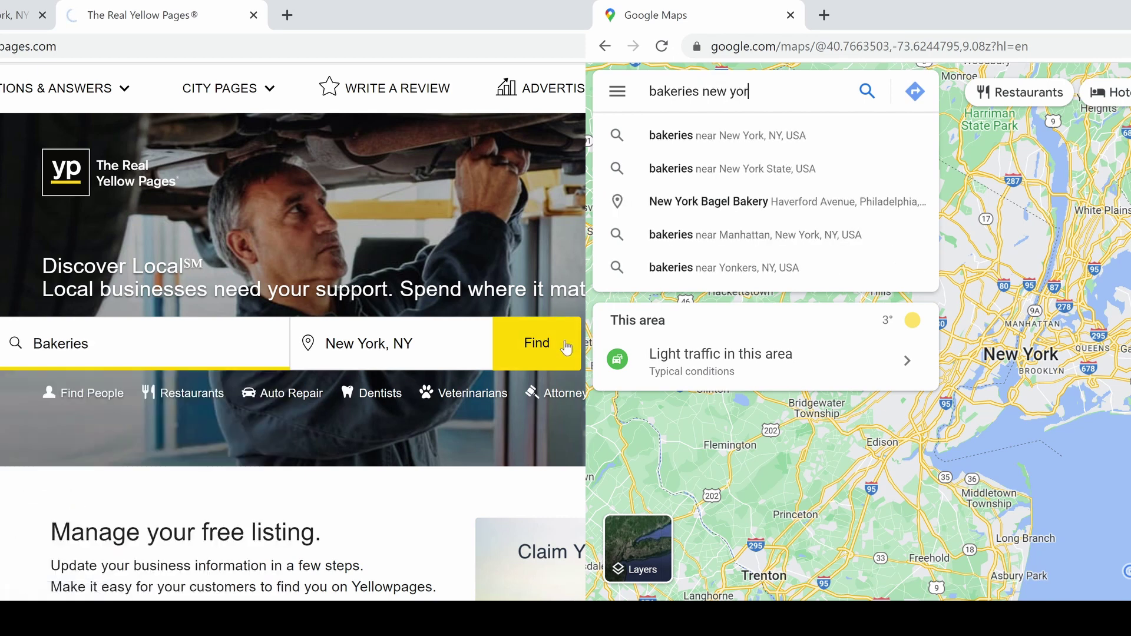
click(747, 126)
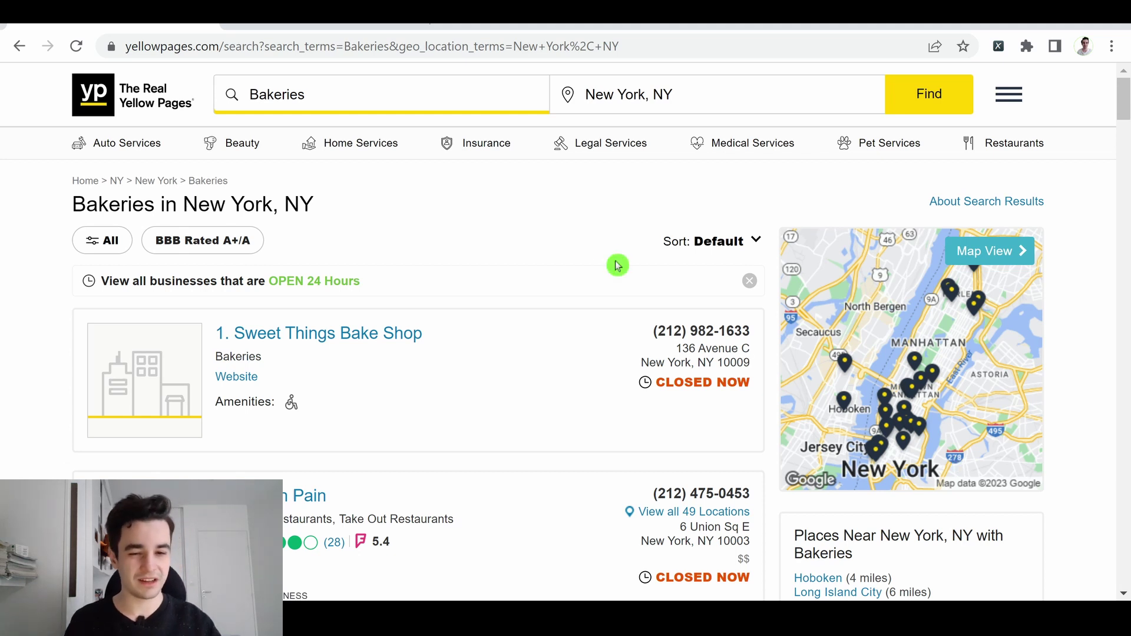
Copy the Yellow Pages bakeries results URL into Octoparse's home website box
scroll(612, 260, down, 2)
scroll(613, 260, up, 2)
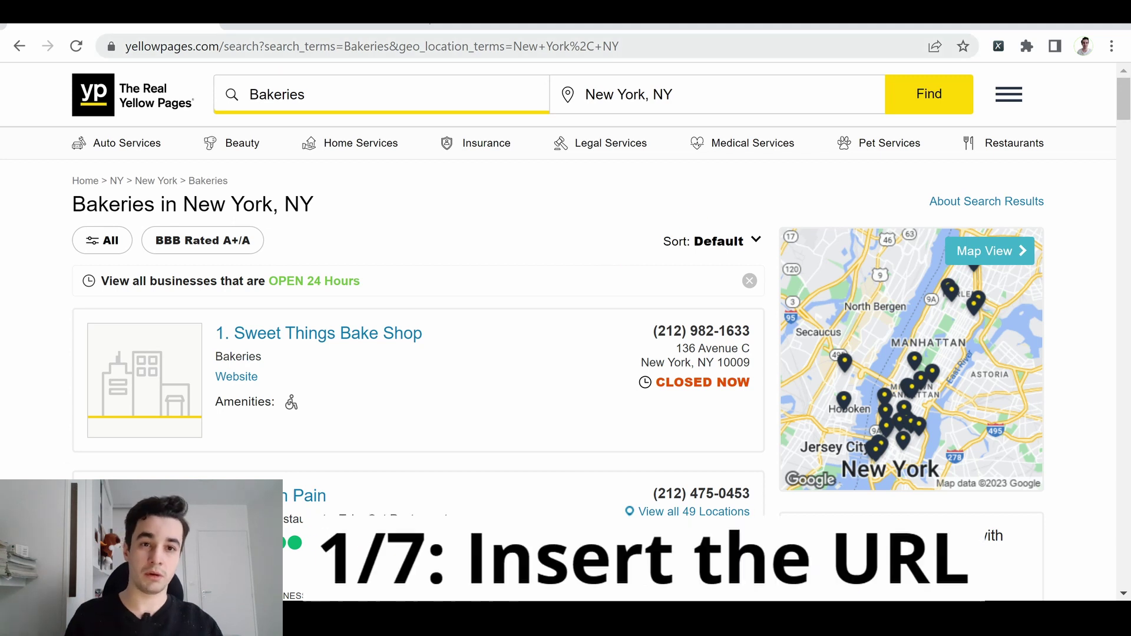
click(569, 46)
key(ctrl+c)
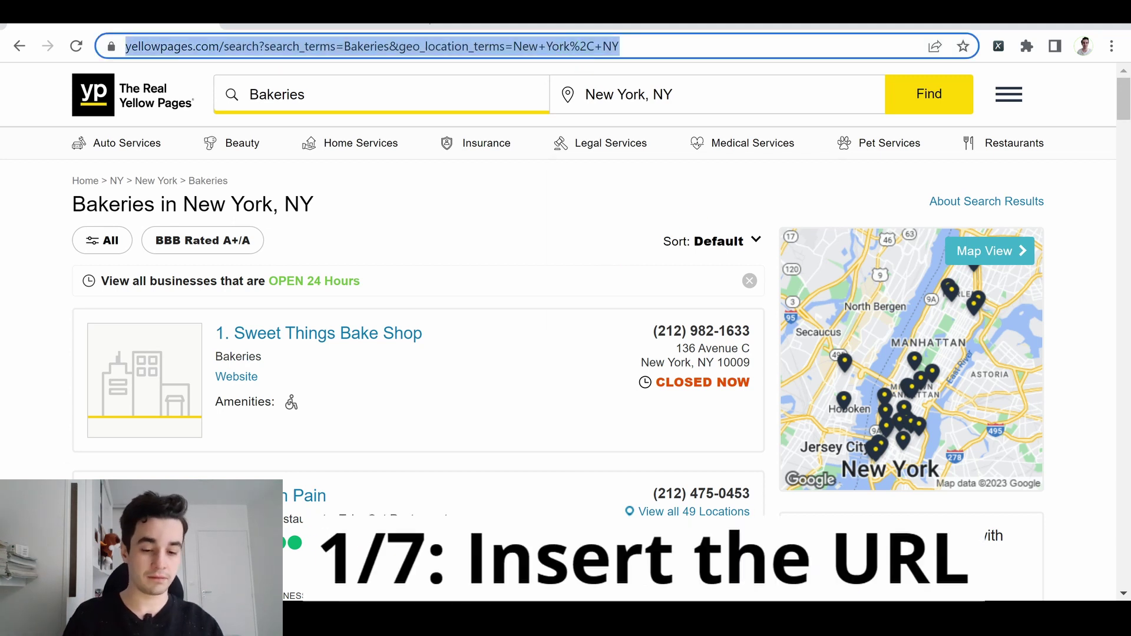
key(alt+Tab)
click(447, 141)
key(ctrl+v)
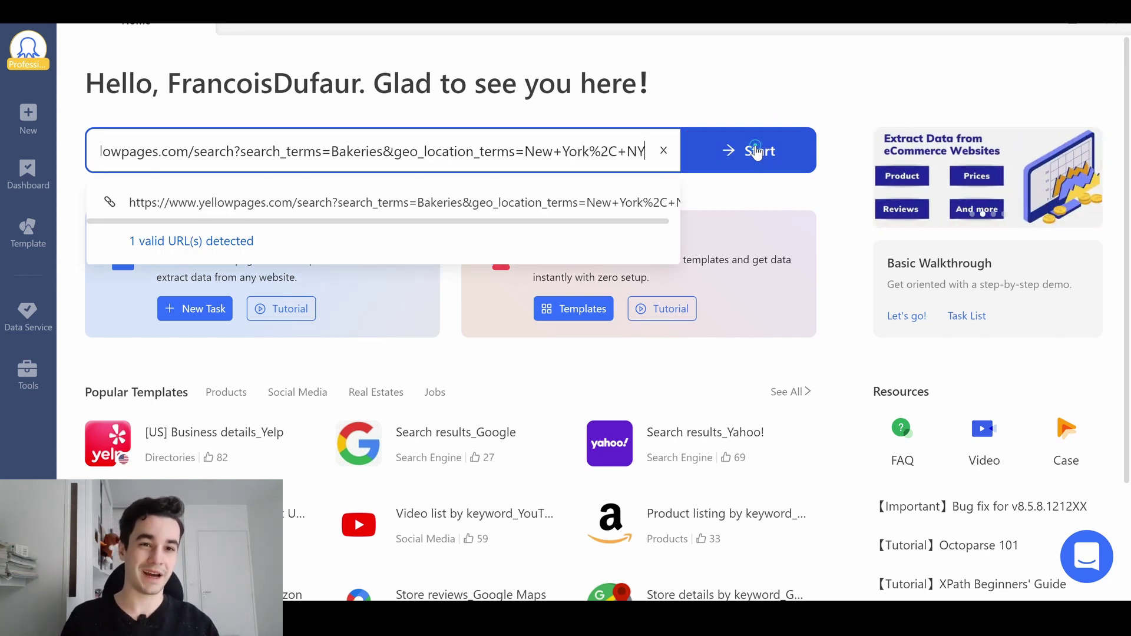
Start a new task from the pasted Yellow Pages URL and scroll to the pagination bar
click(757, 153)
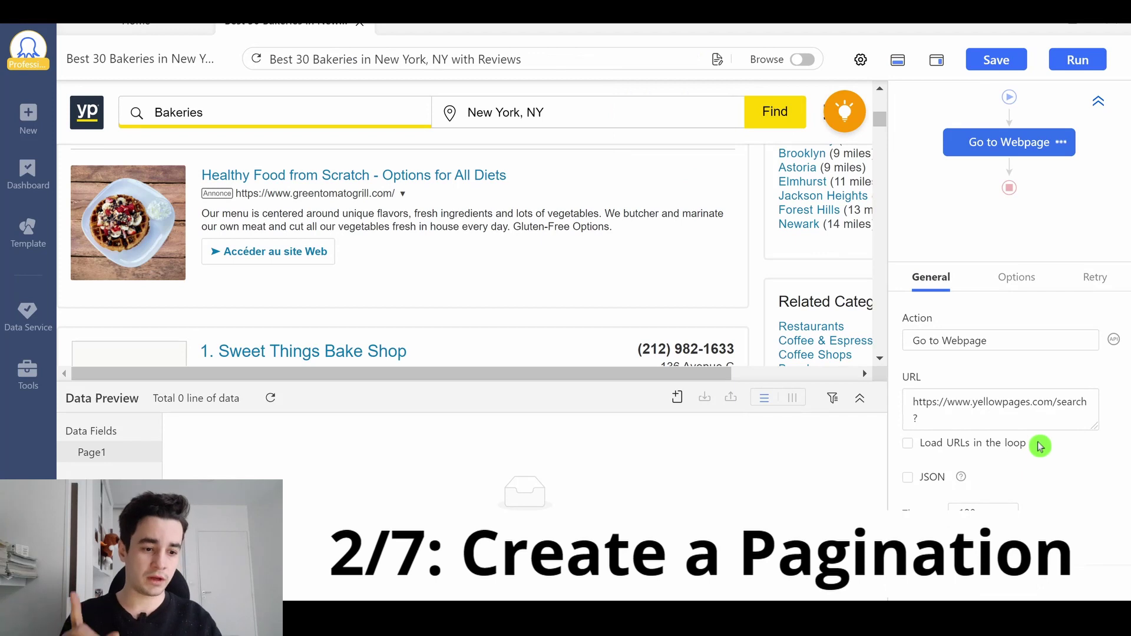
scroll(741, 244, down, 1)
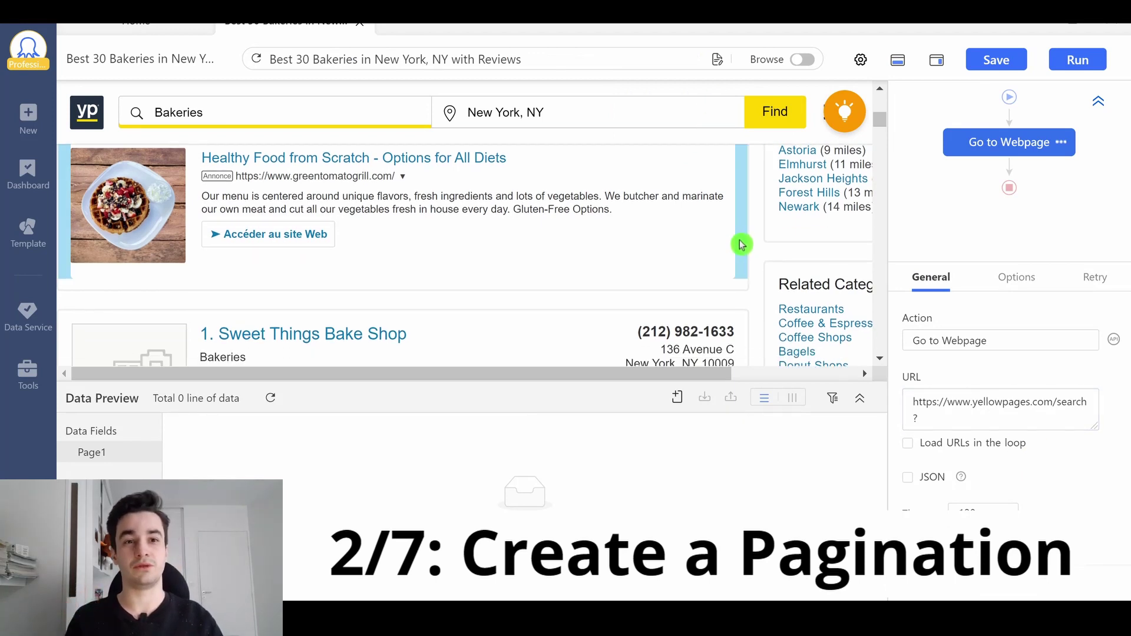
scroll(741, 244, down, 15)
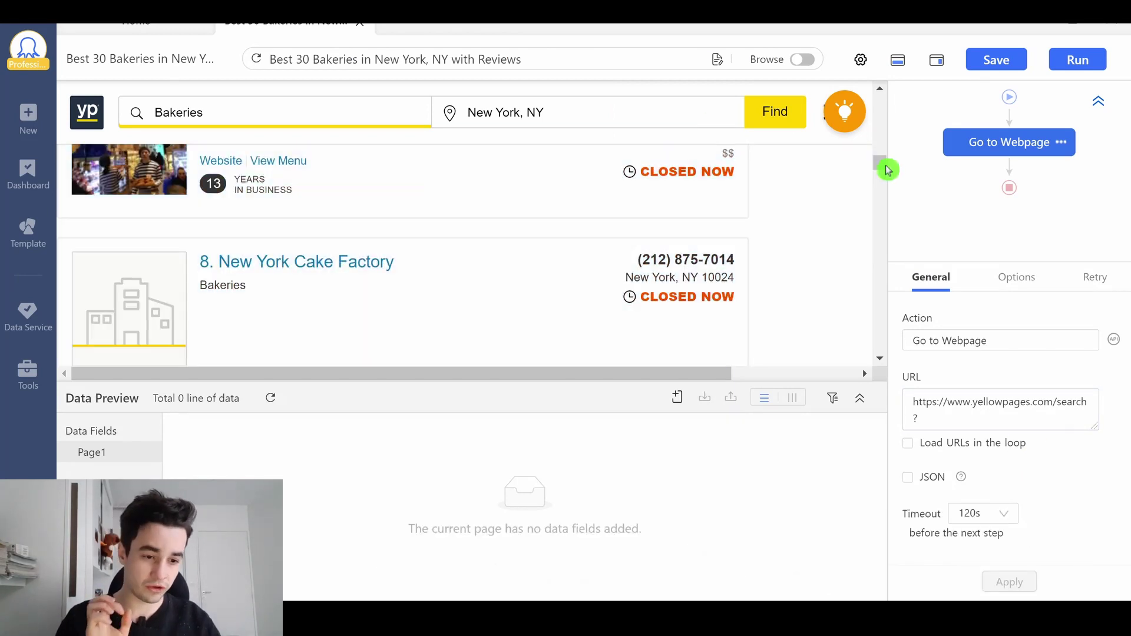
drag(887, 170, 886, 318)
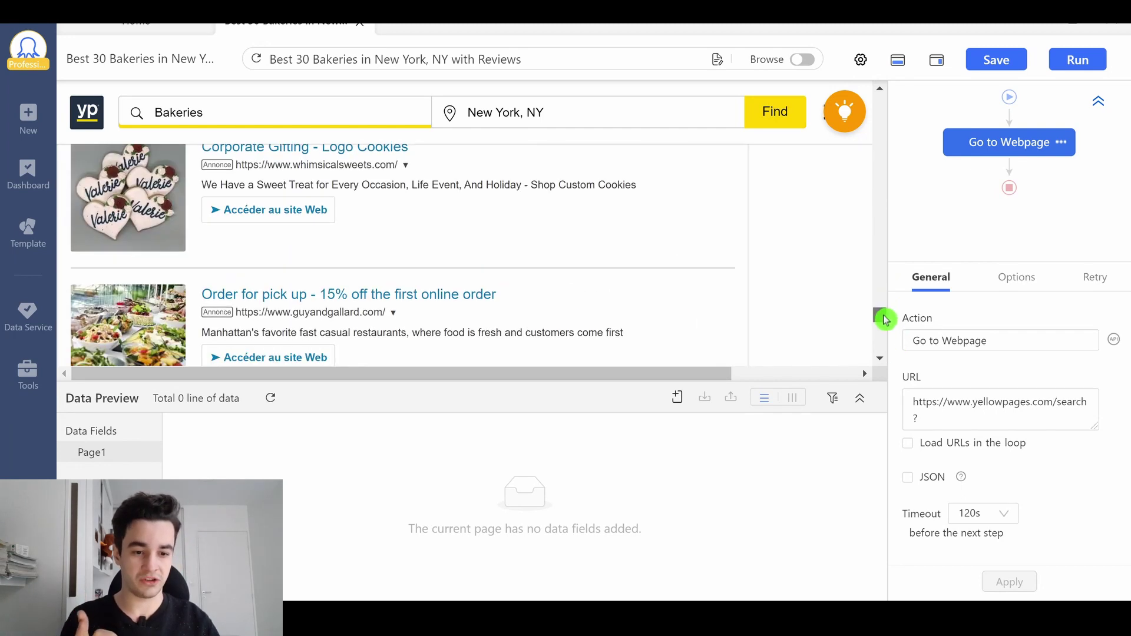
scroll(881, 321, down, 5)
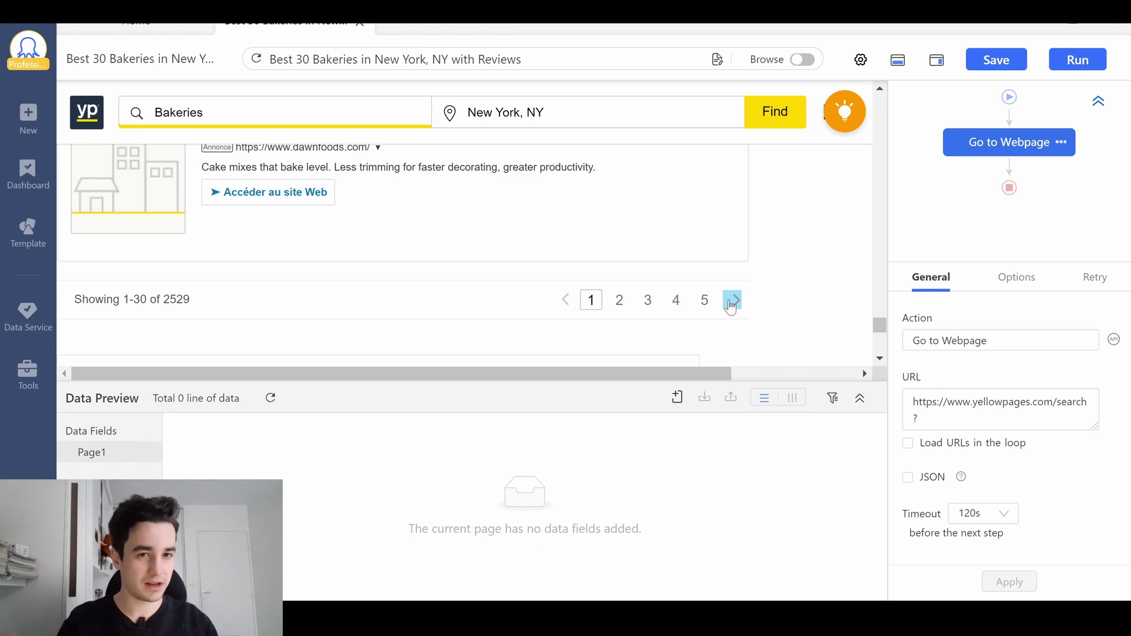
Make the task loop-click the next-page arrow with a longer AJAX timeout
click(730, 305)
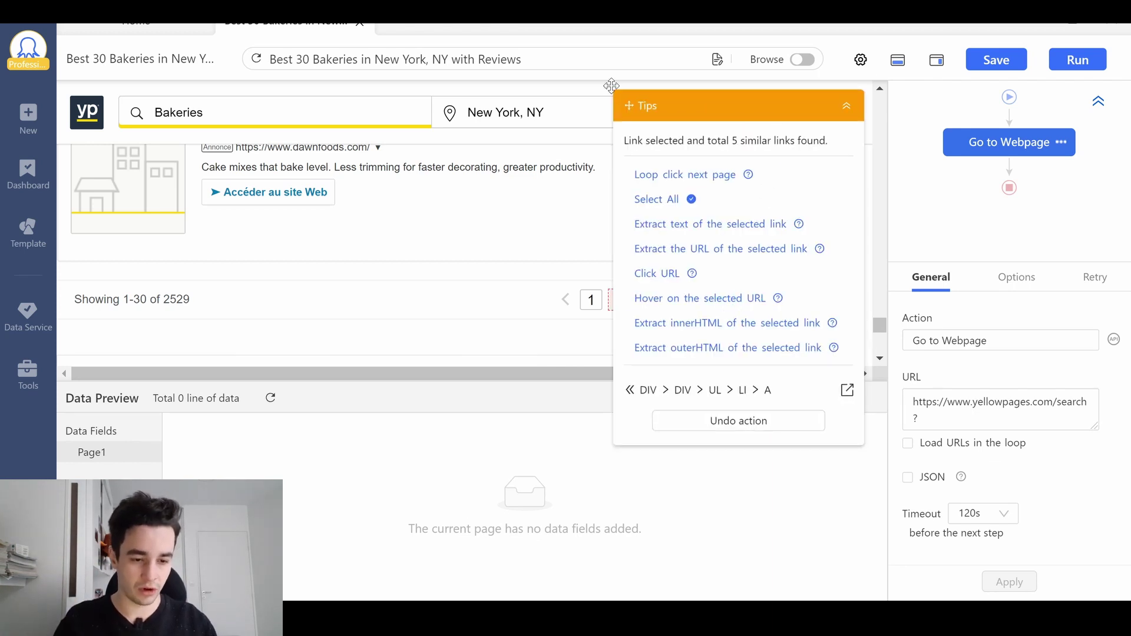
drag(372, 49, 281, 53)
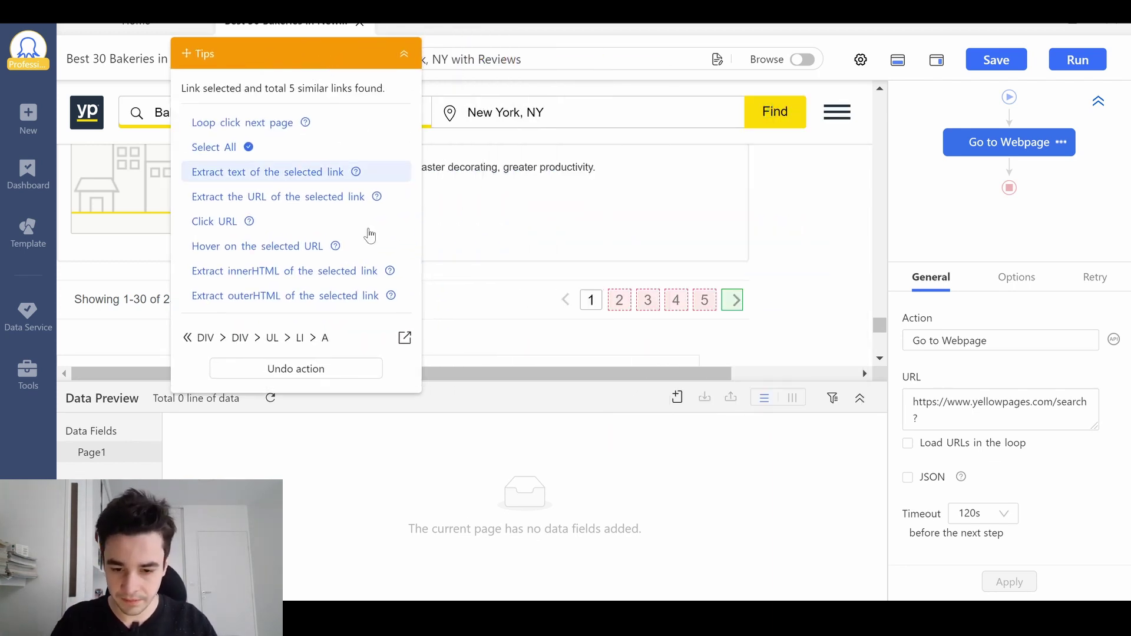
click(230, 125)
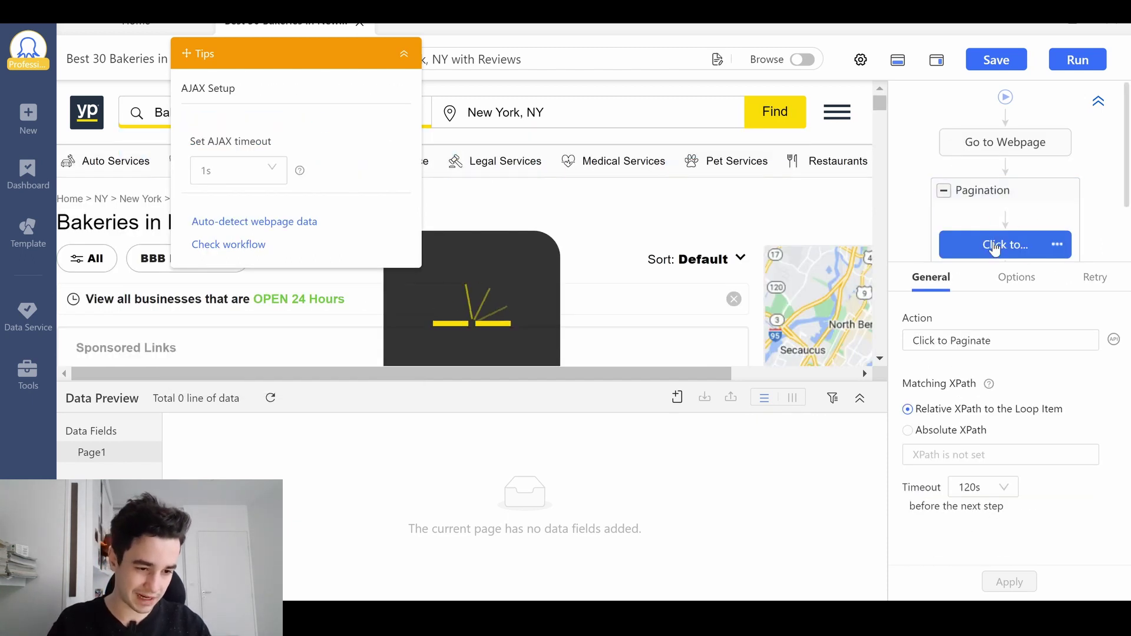
click(243, 170)
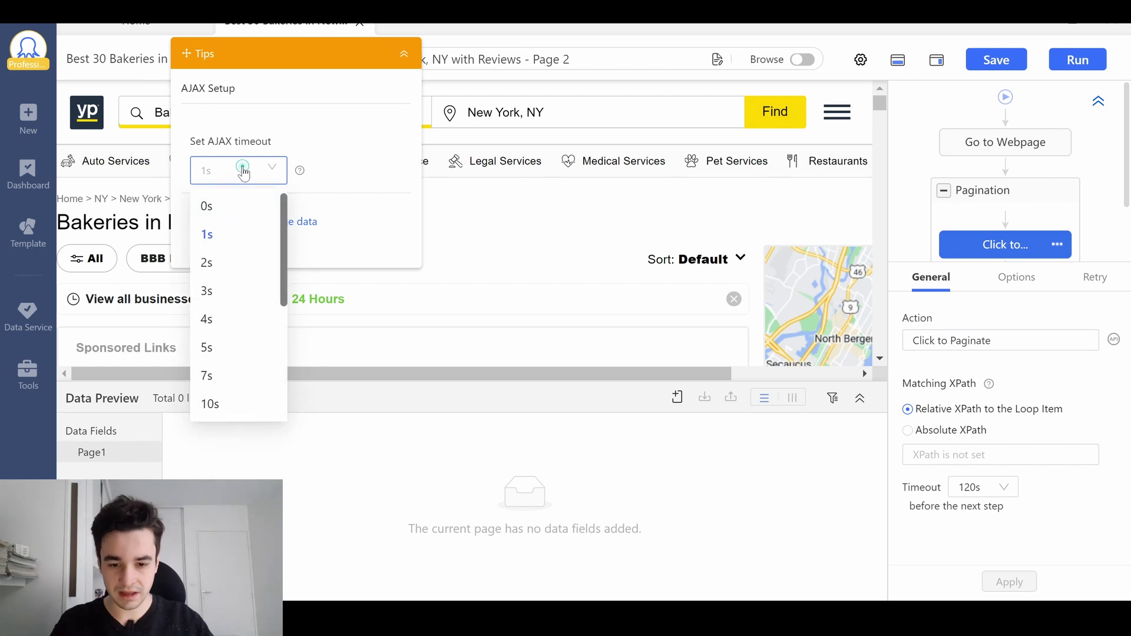
click(231, 412)
click(868, 42)
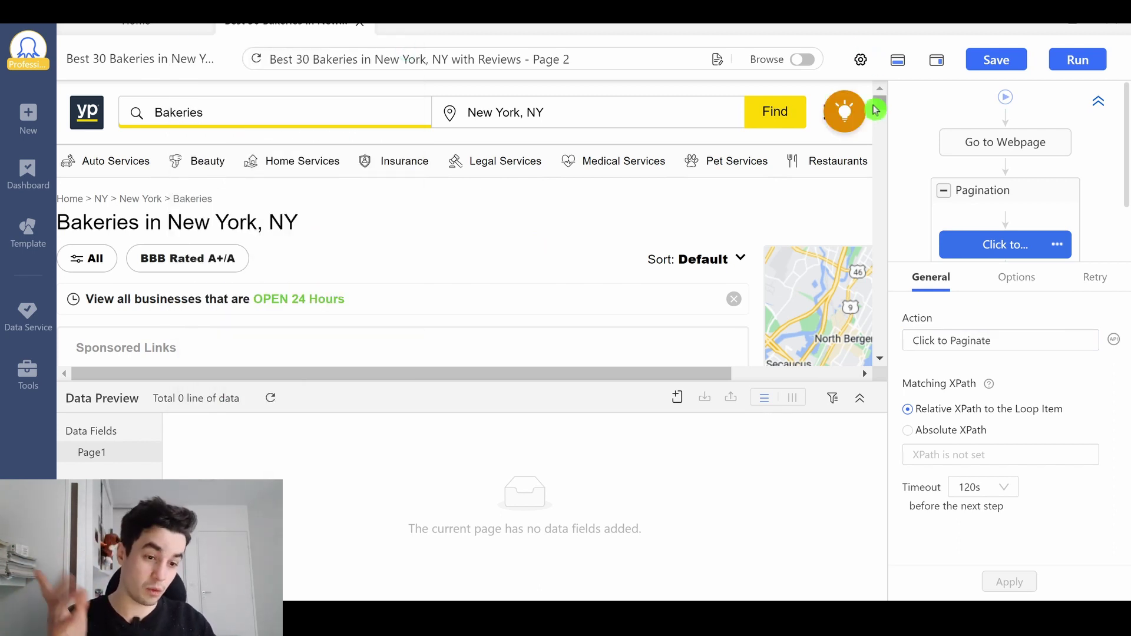
Review the settings of the new Pagination loop and its Click to Paginate step
drag(876, 109, 889, 336)
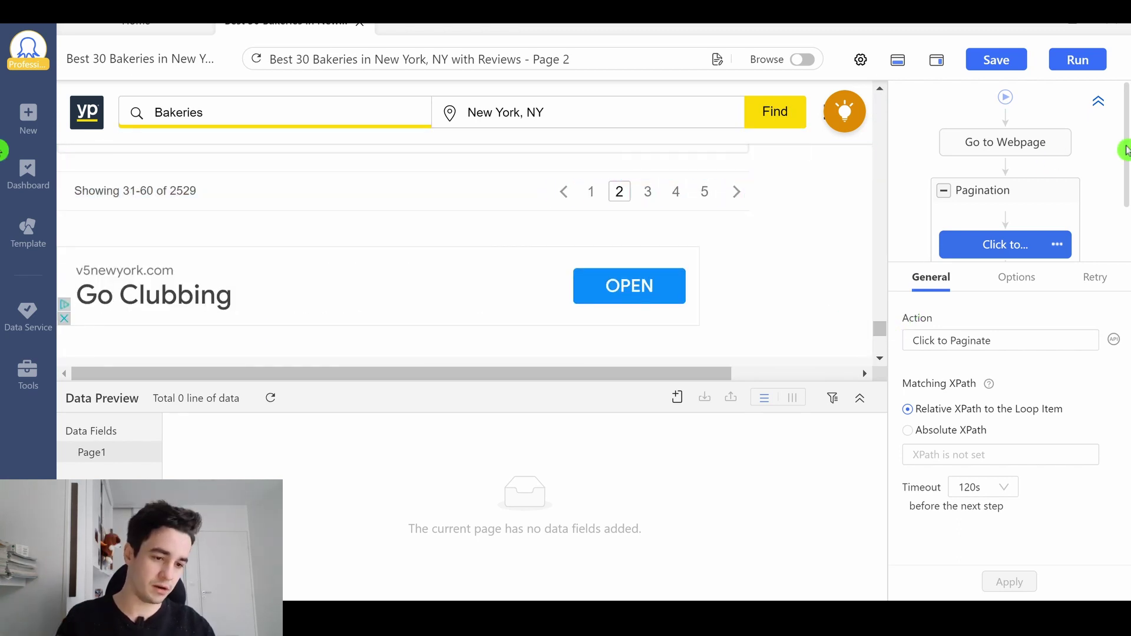
click(1000, 222)
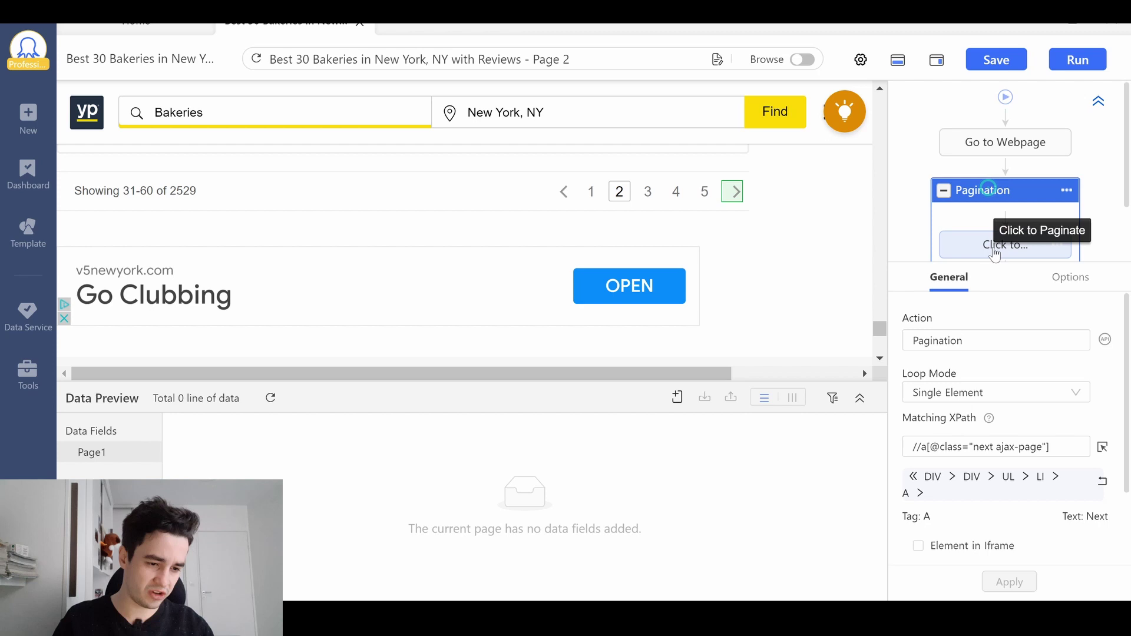
click(994, 250)
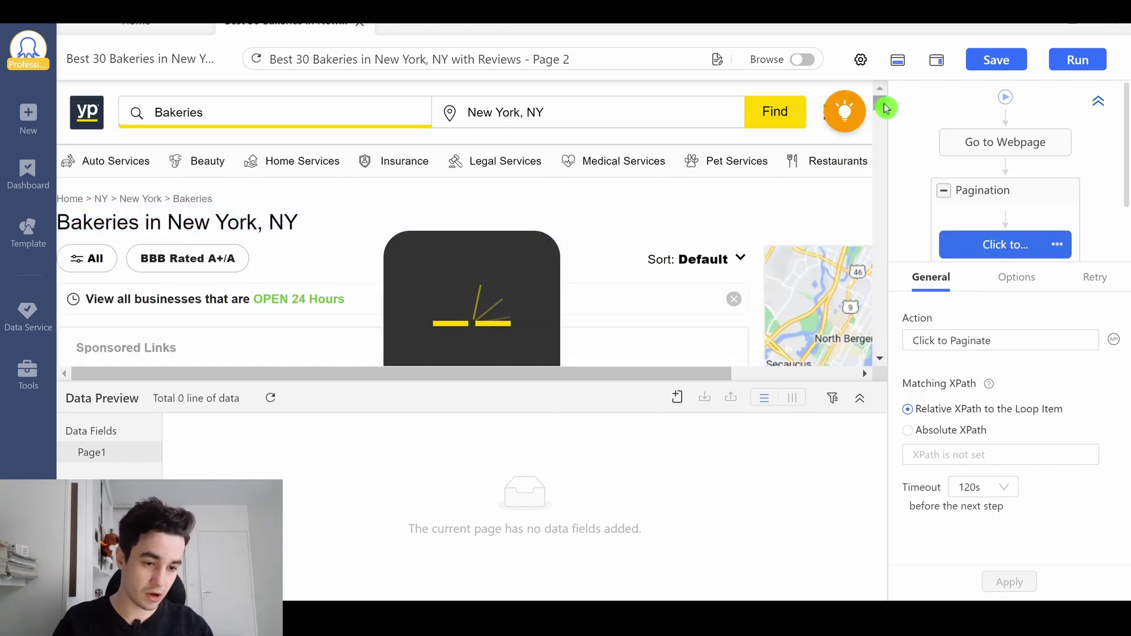
scroll(881, 140, down, 5)
drag(882, 139, 894, 284)
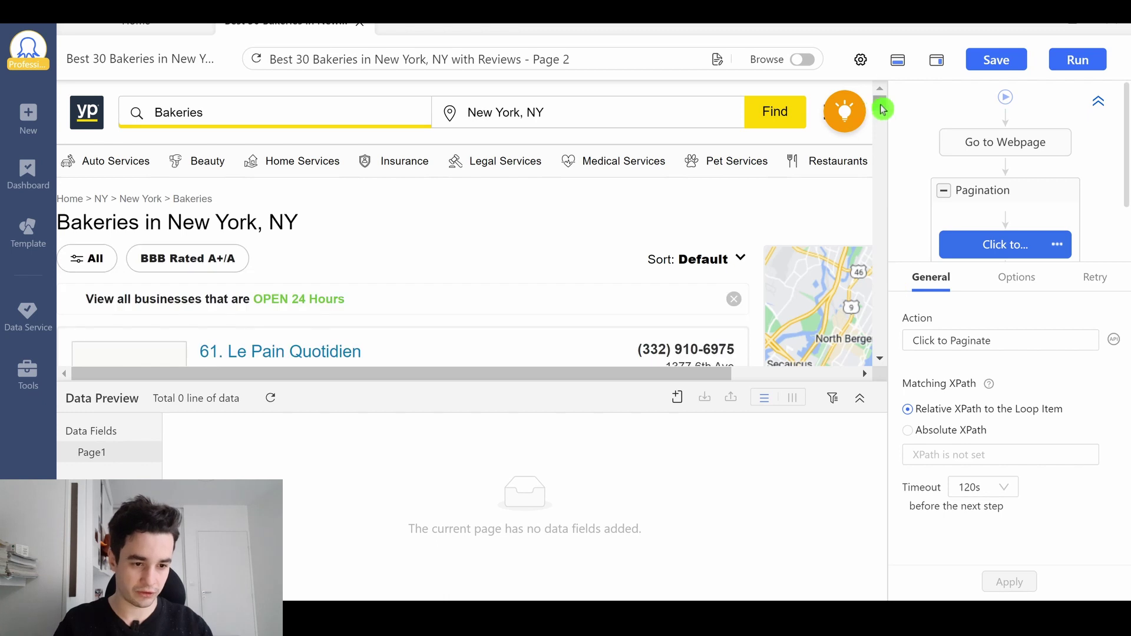
drag(881, 106, 886, 328)
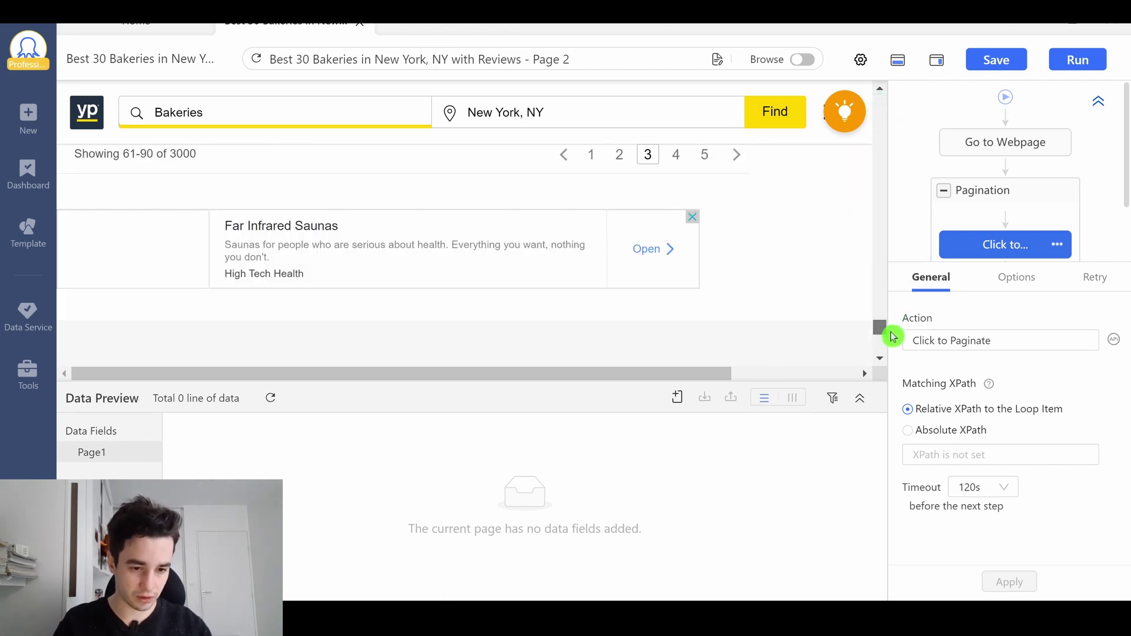
scroll(812, 288, down, 3)
scroll(766, 253, down, 3)
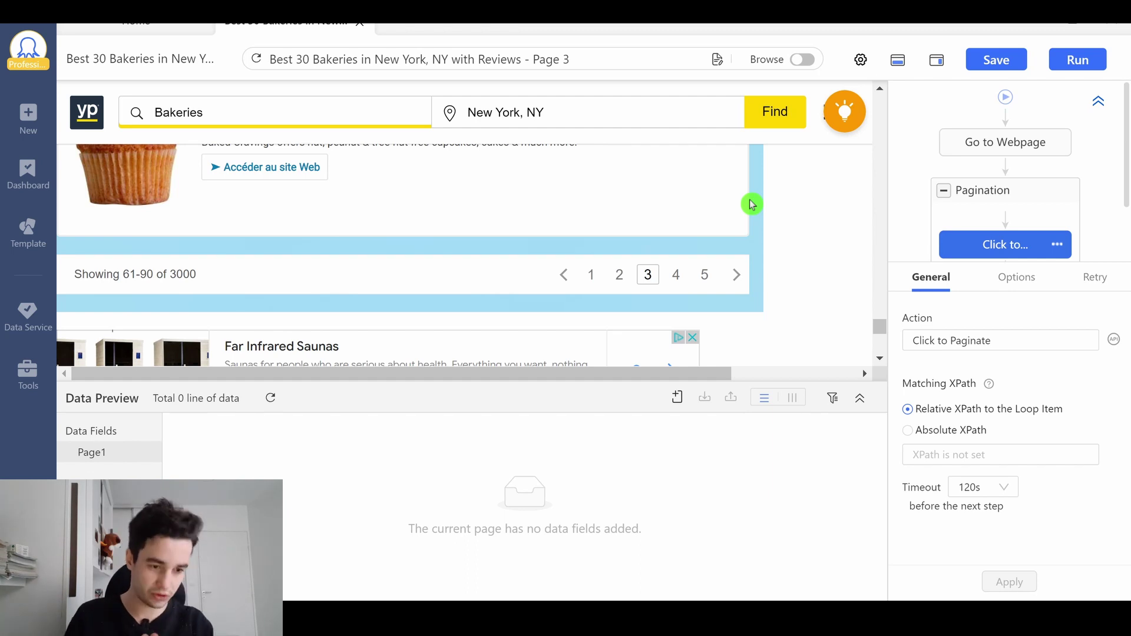
key(alt+Tab)
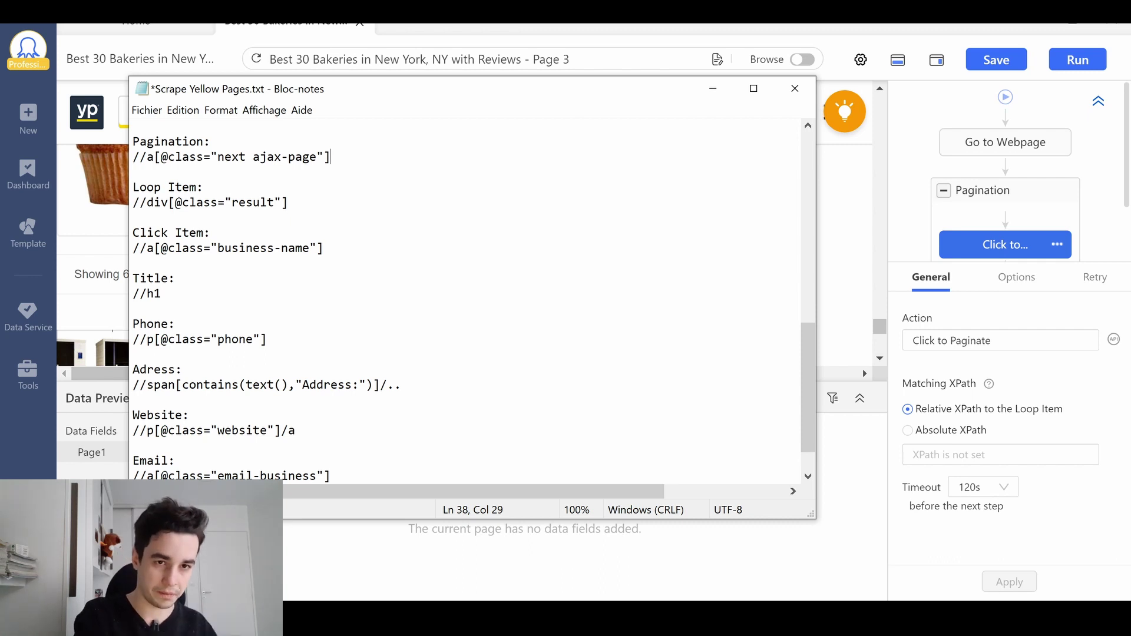
key(ctrl+plus)
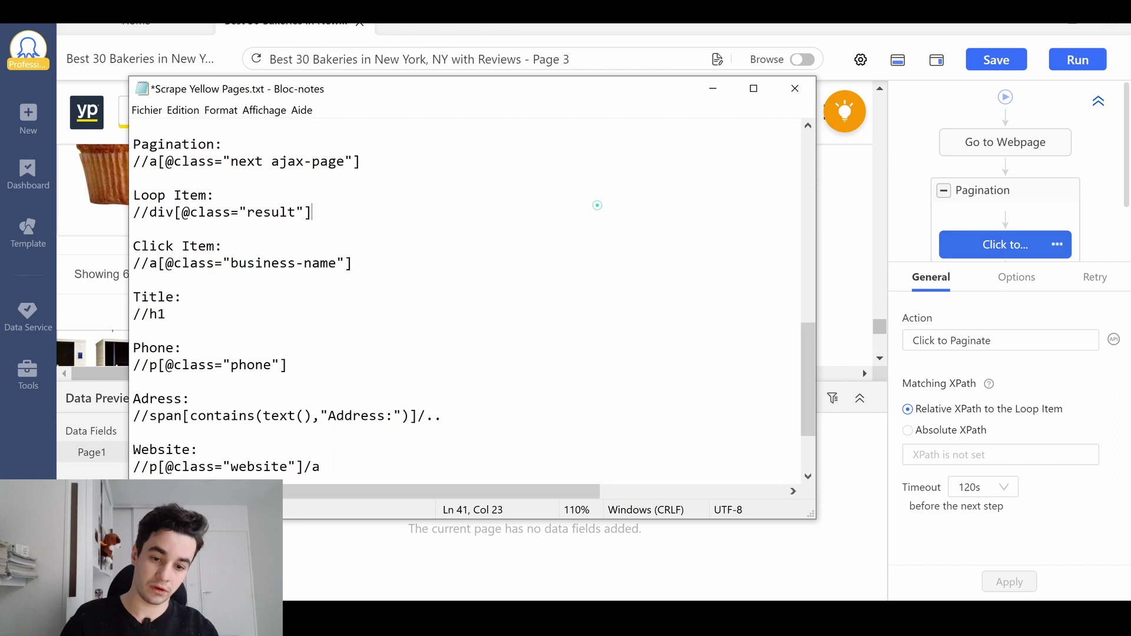
key(shift+Up)
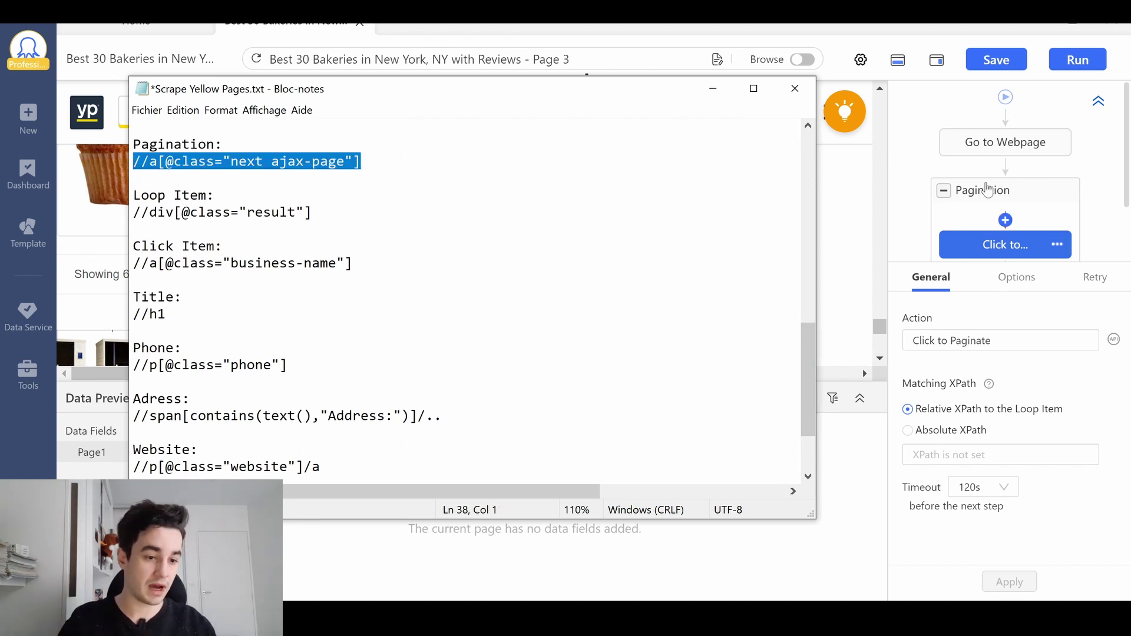
click(998, 219)
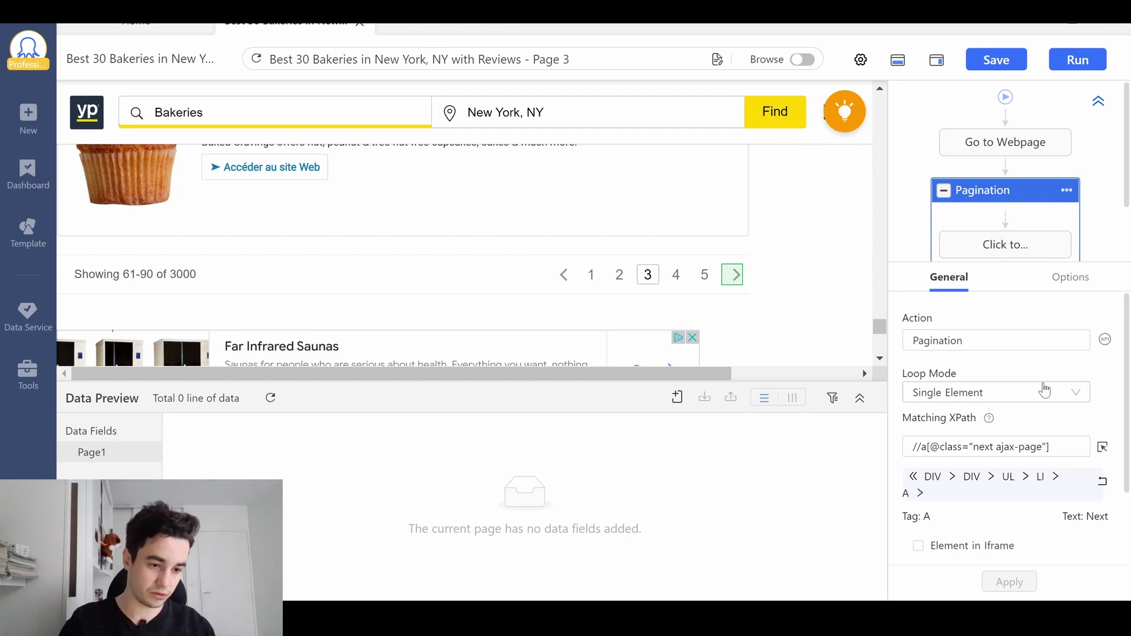
click(1059, 430)
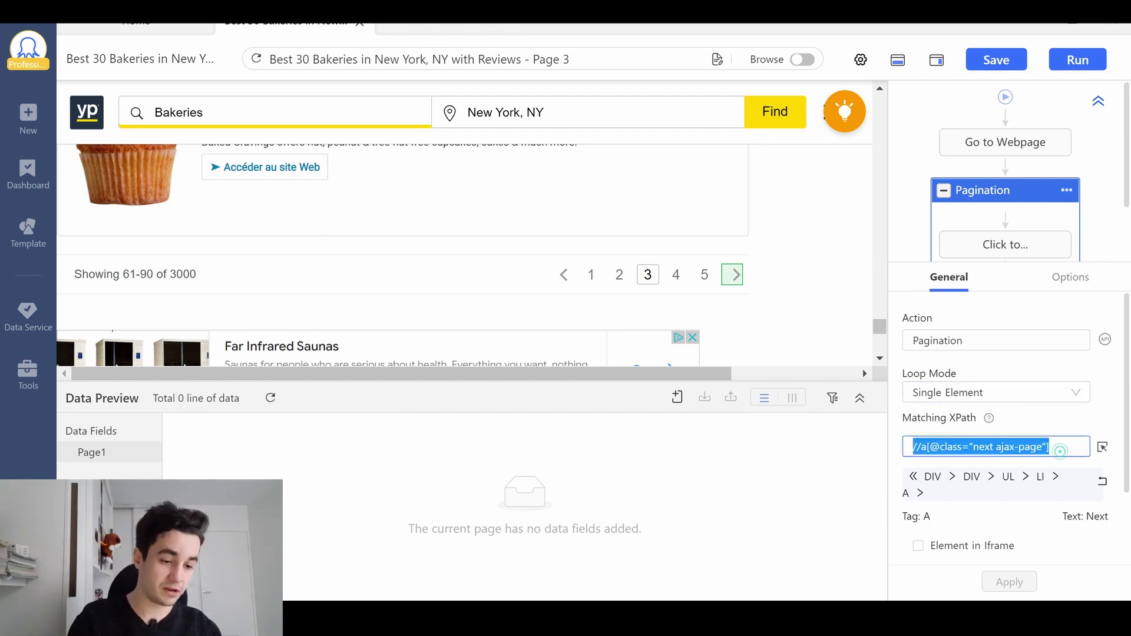
click(1060, 451)
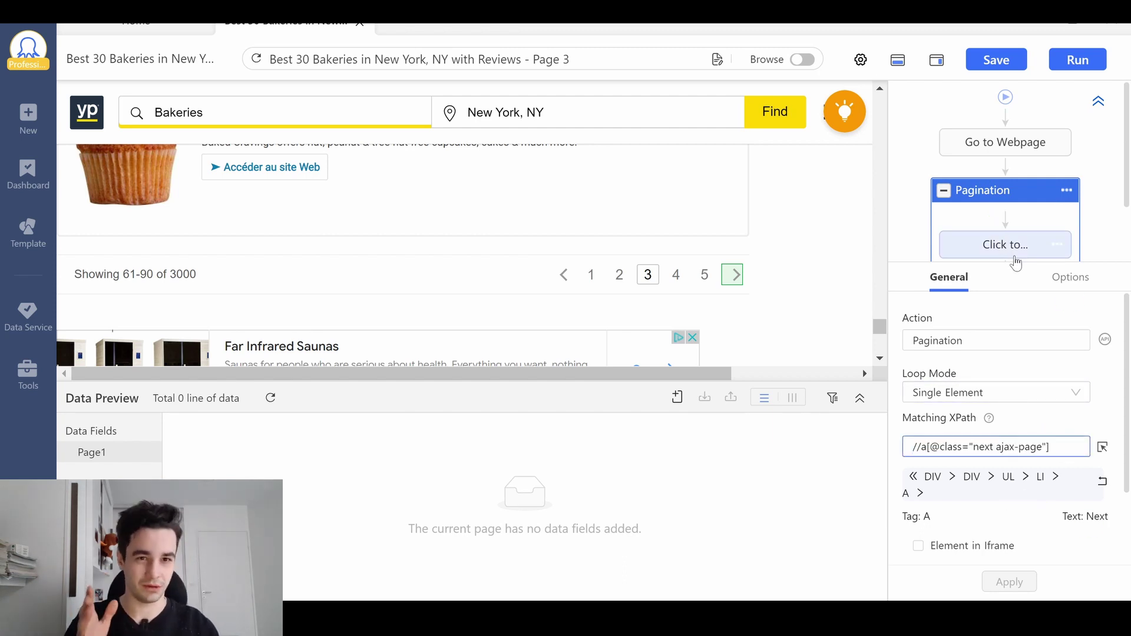
click(989, 149)
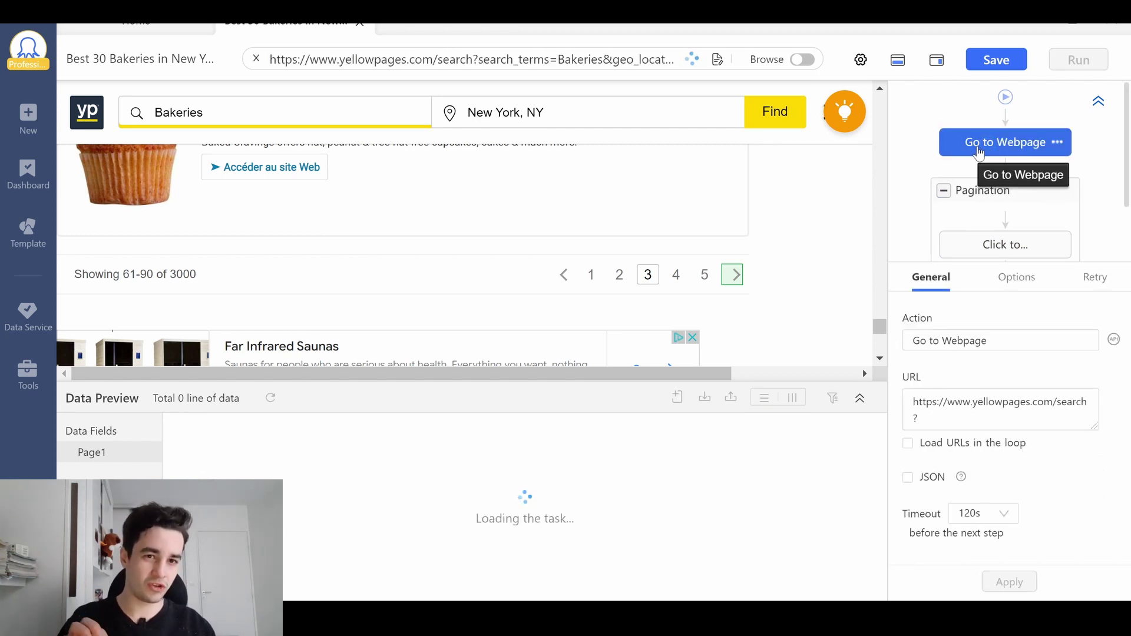
click(999, 186)
scroll(741, 187, down, 2)
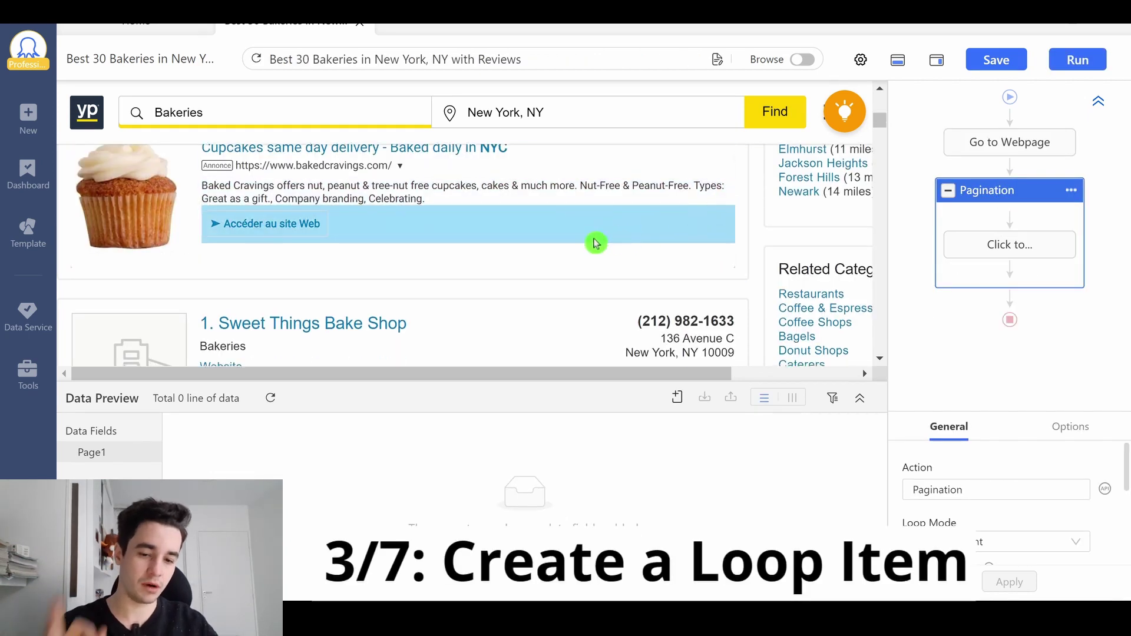
scroll(512, 232, down, 2)
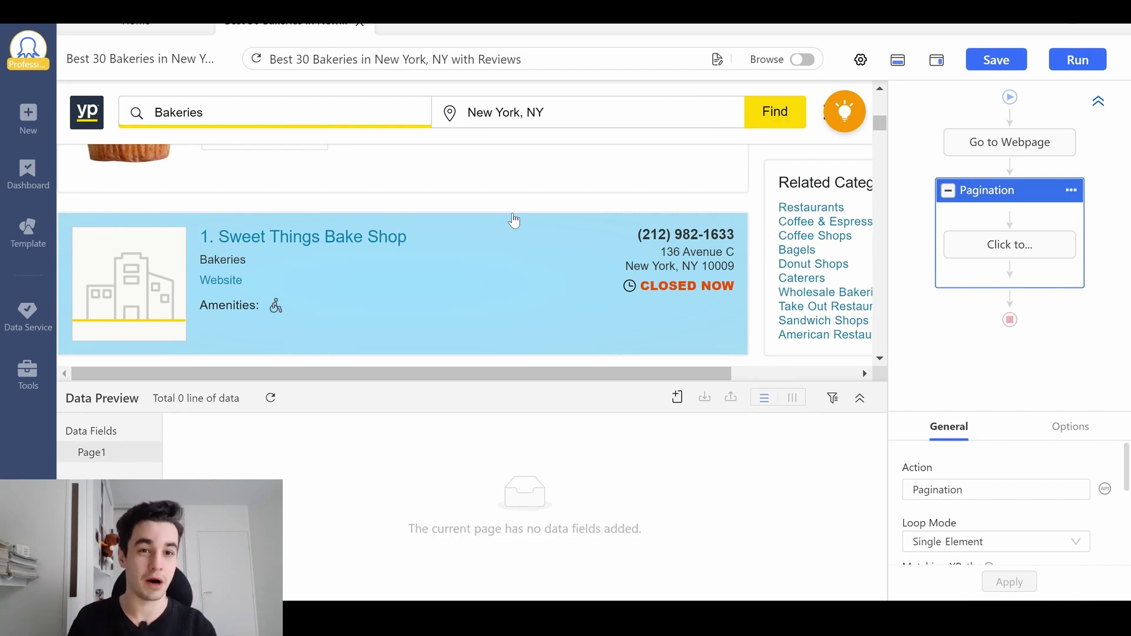
scroll(514, 221, up, 4)
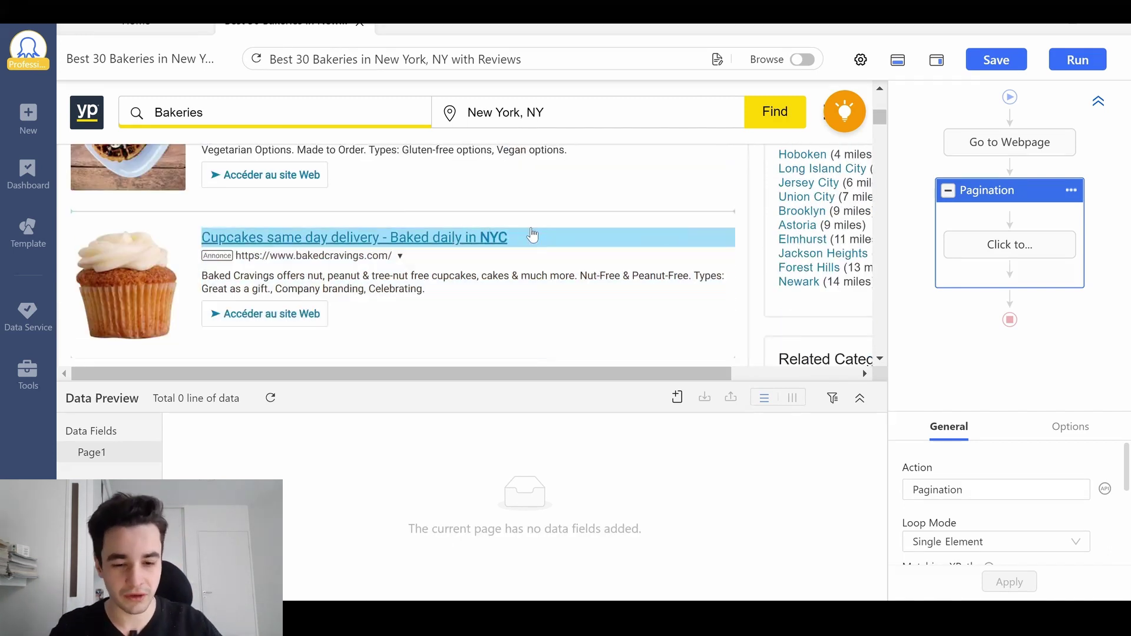
scroll(518, 230, up, 5)
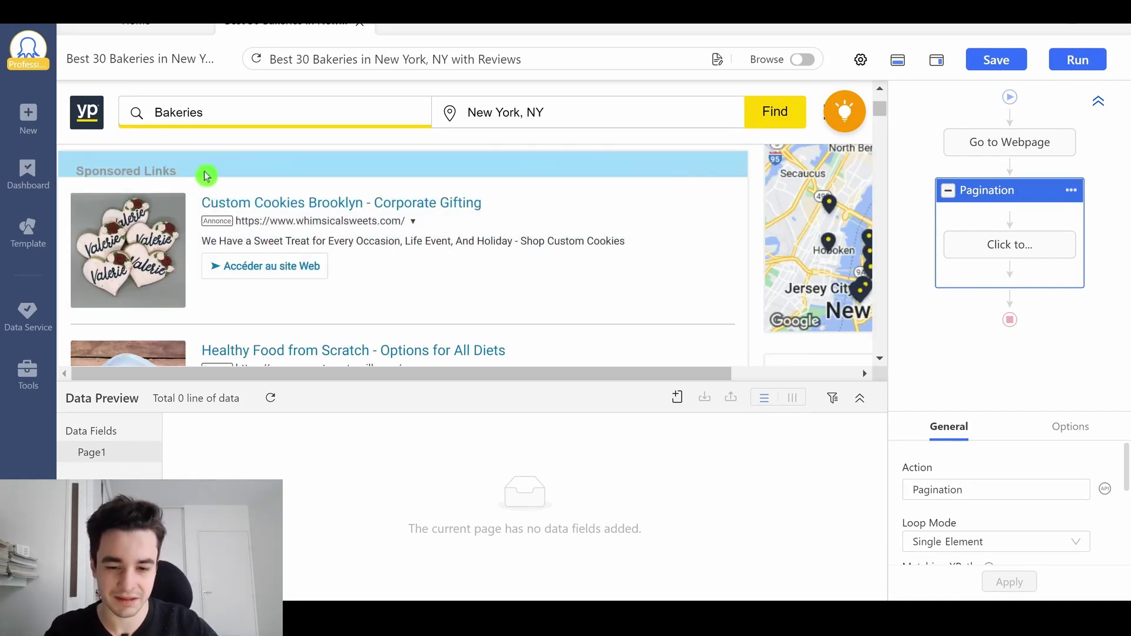
scroll(318, 183, down, 5)
scroll(318, 183, down, 4)
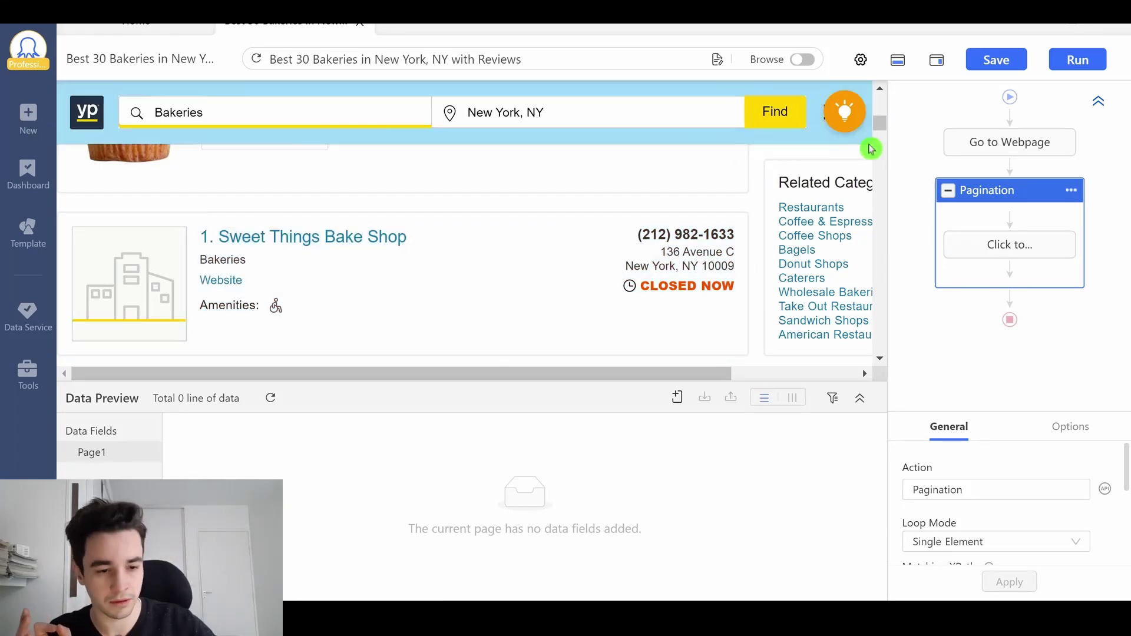
drag(881, 139, 889, 372)
scroll(648, 283, up, 10)
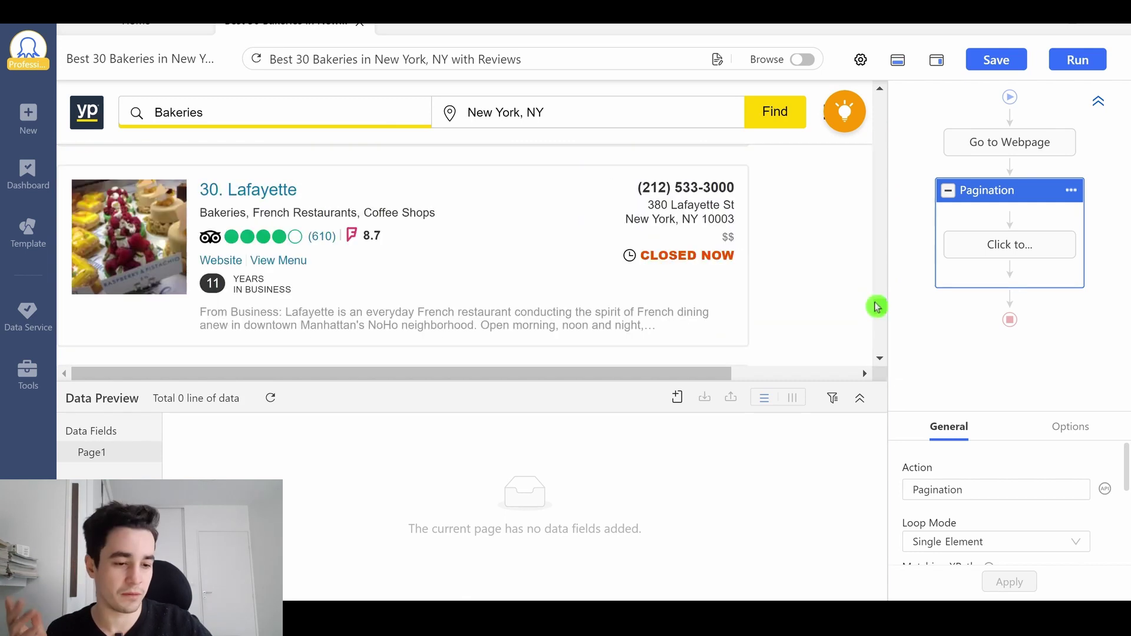
drag(873, 279, 878, 121)
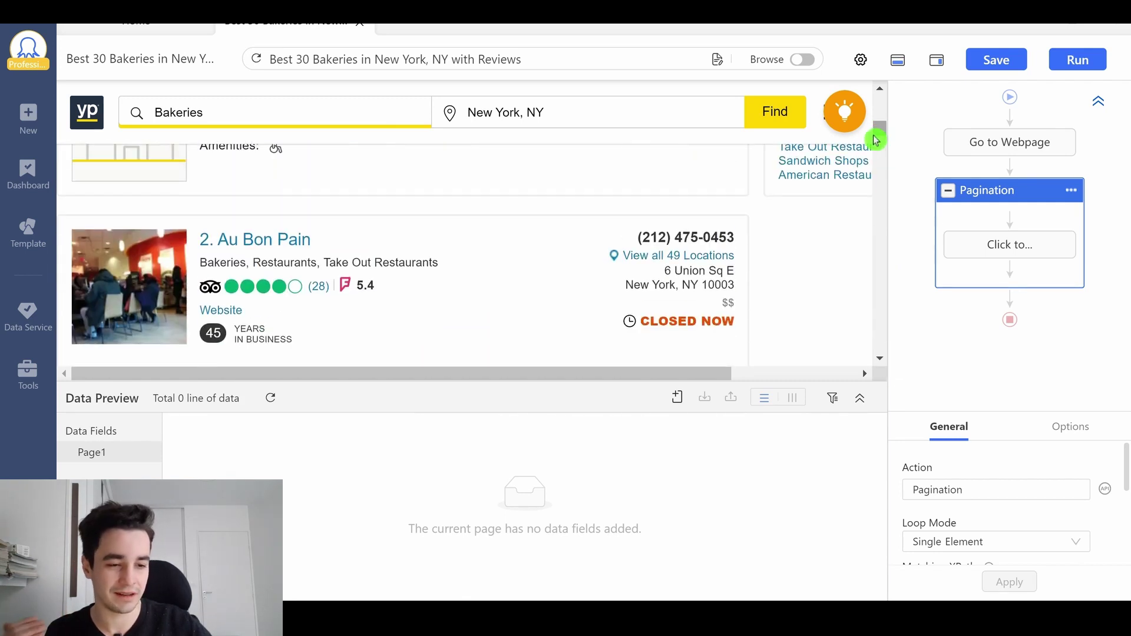
scroll(664, 262, up, 4)
scroll(639, 255, down, 1)
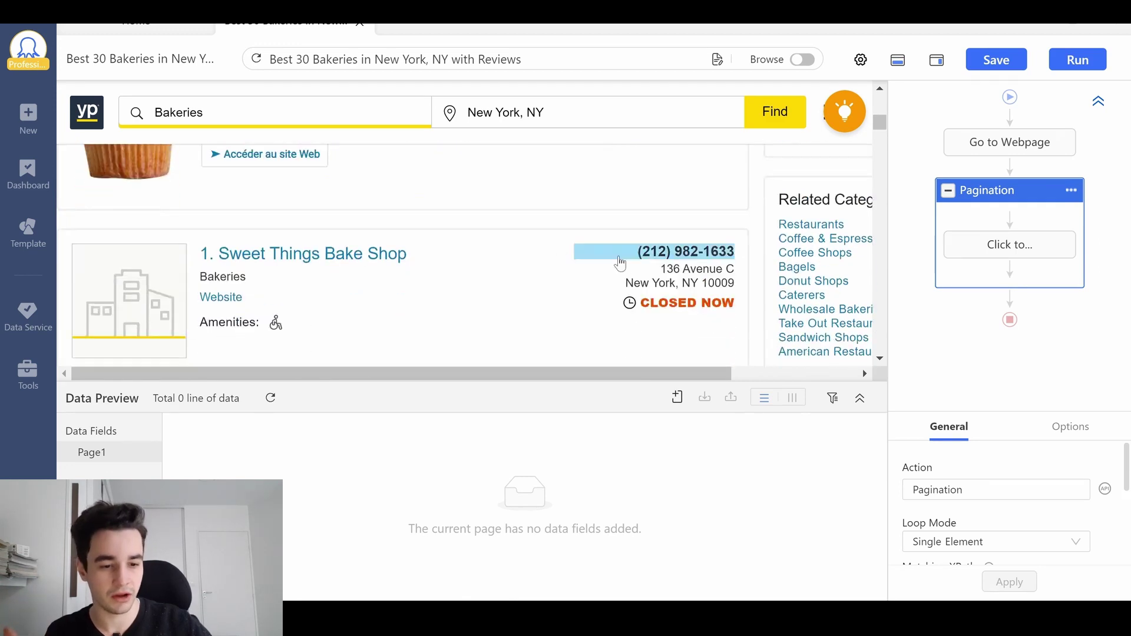
scroll(517, 141, down, 1)
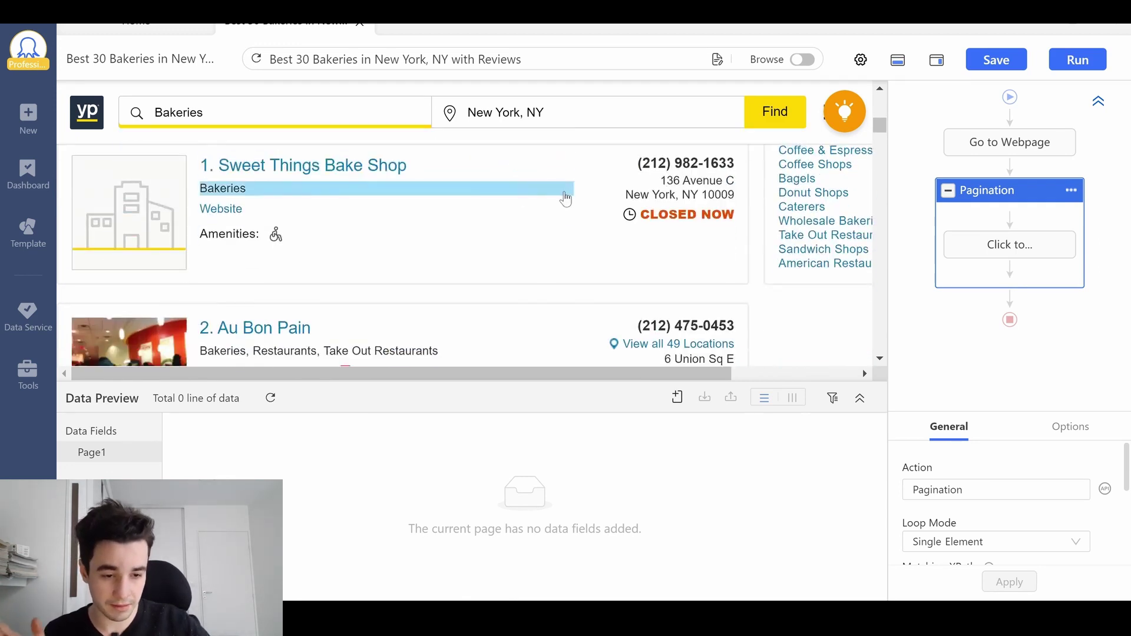
scroll(648, 249, up, 1)
scroll(648, 241, down, 1)
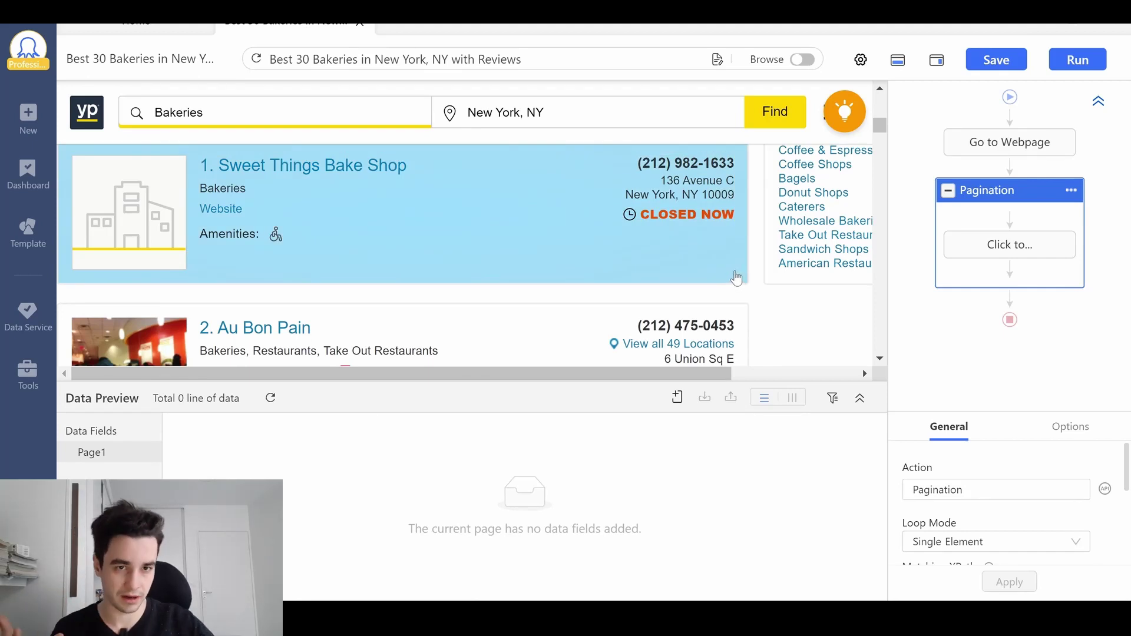
Click bakery listings 1 and 2 so all 28 similar listings are selected
click(736, 278)
scroll(222, 298, down, 1)
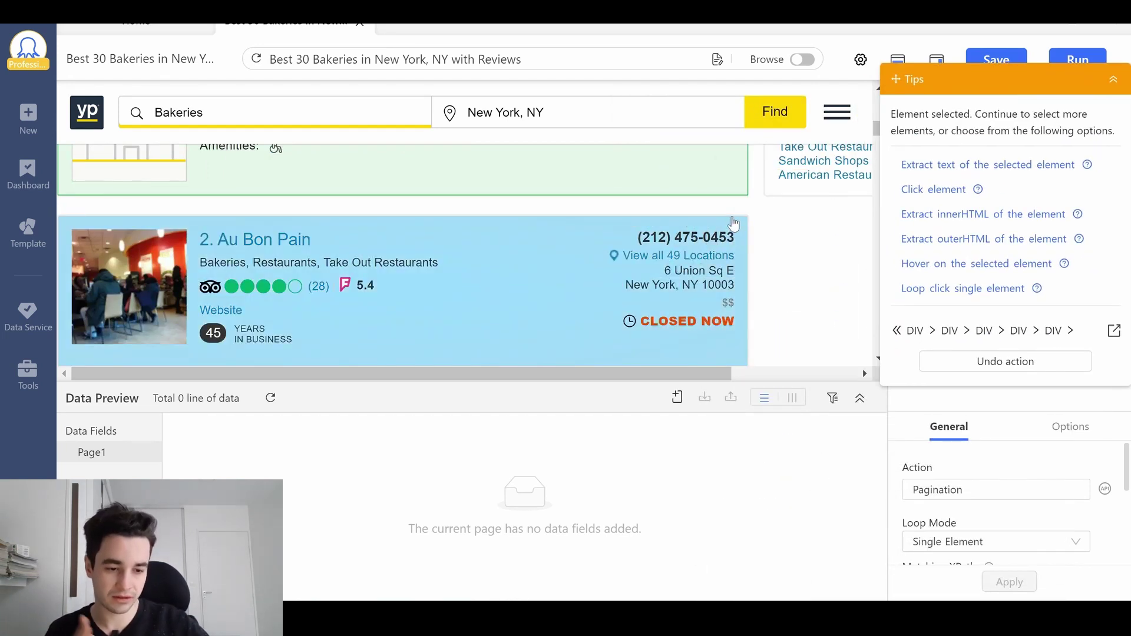
click(733, 224)
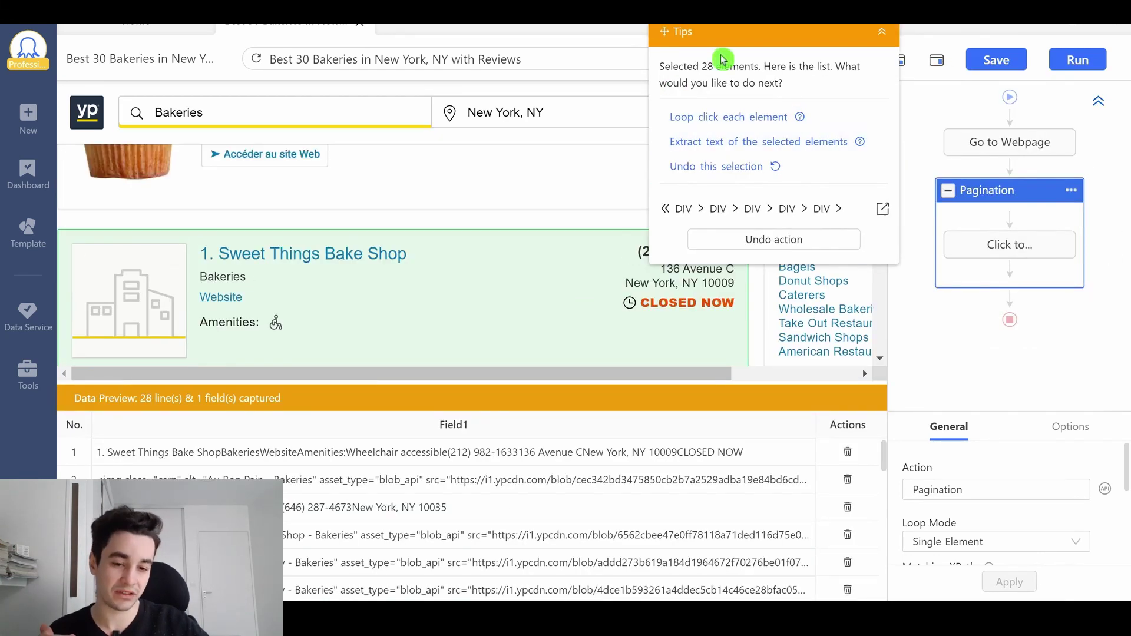
scroll(469, 195, down, 5)
scroll(469, 195, down, 8)
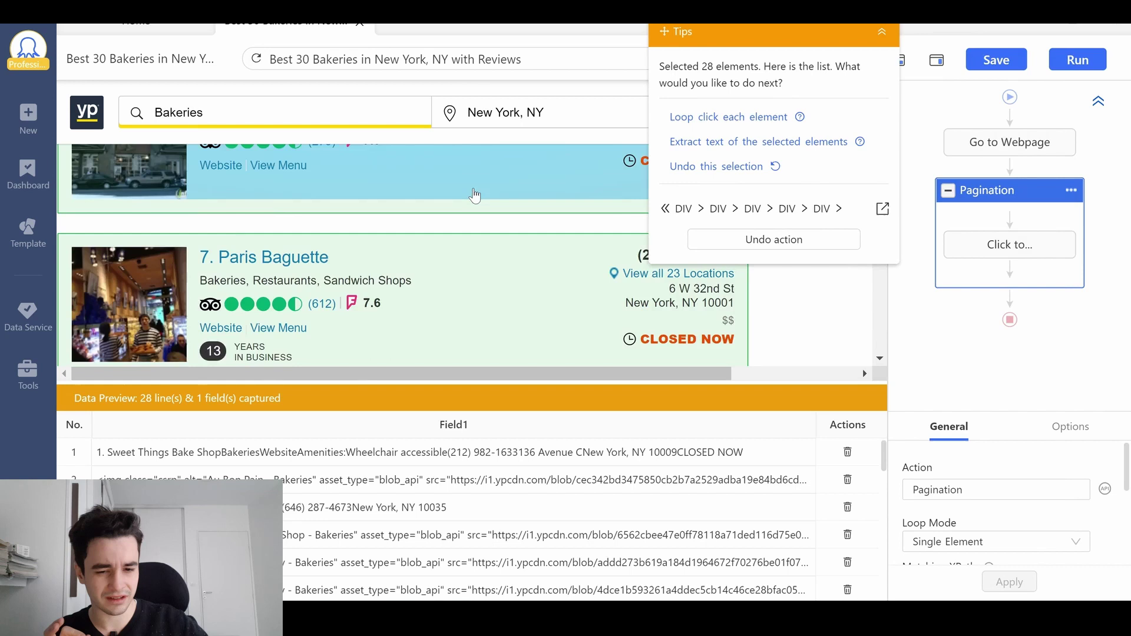
scroll(472, 199, down, 4)
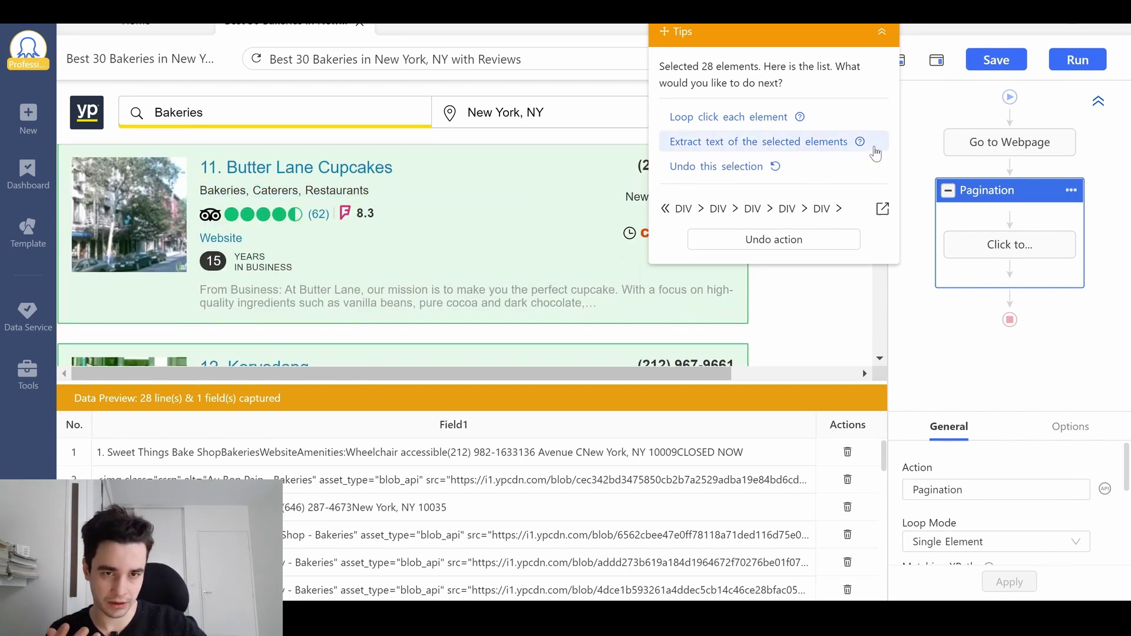
key(alt+Tab)
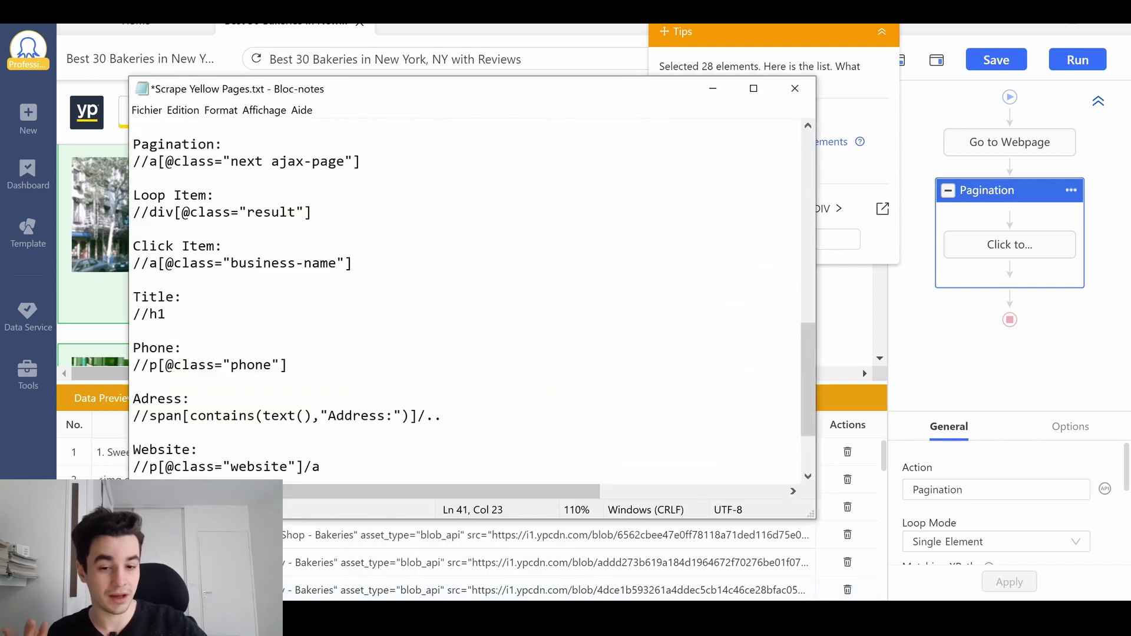
drag(134, 212, 312, 212)
key(ctrl+c)
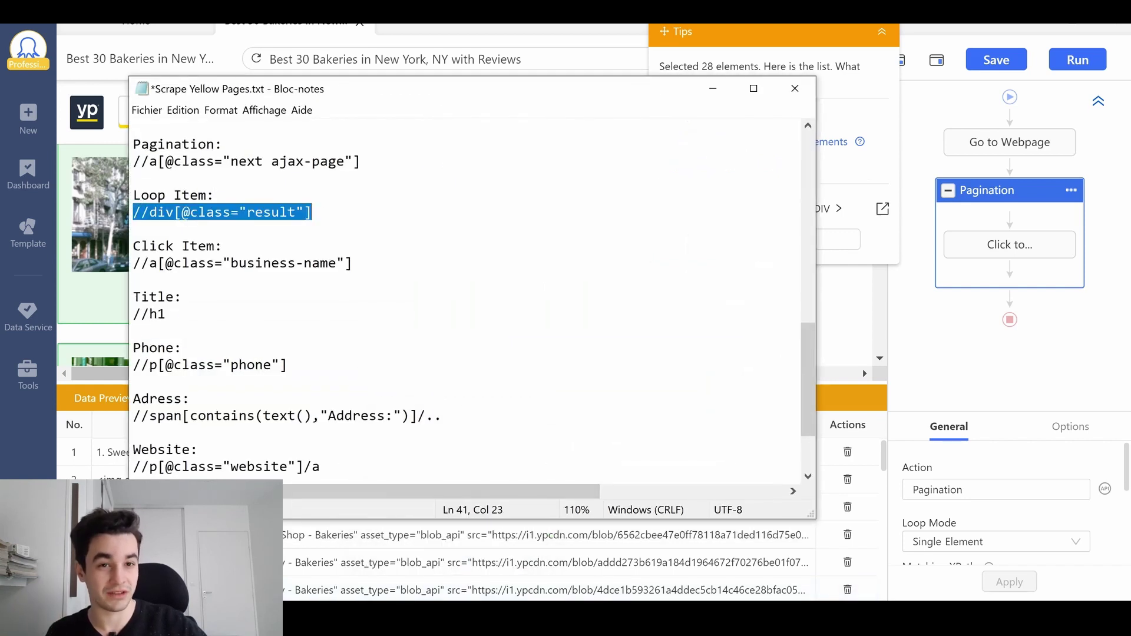
key(alt+Tab)
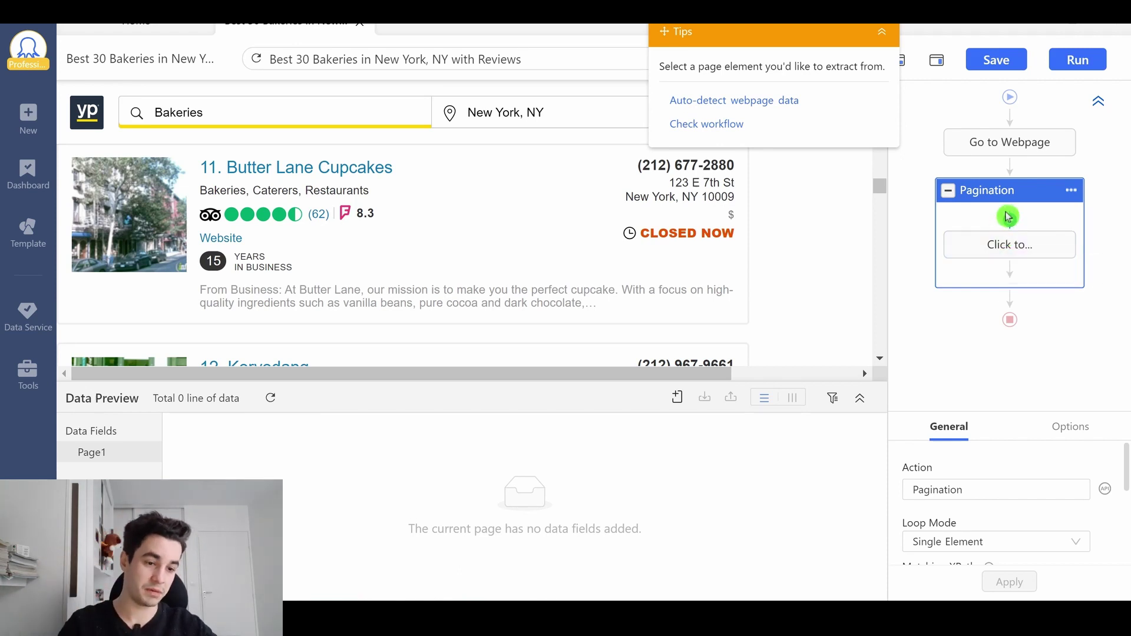
click(1010, 220)
click(1055, 290)
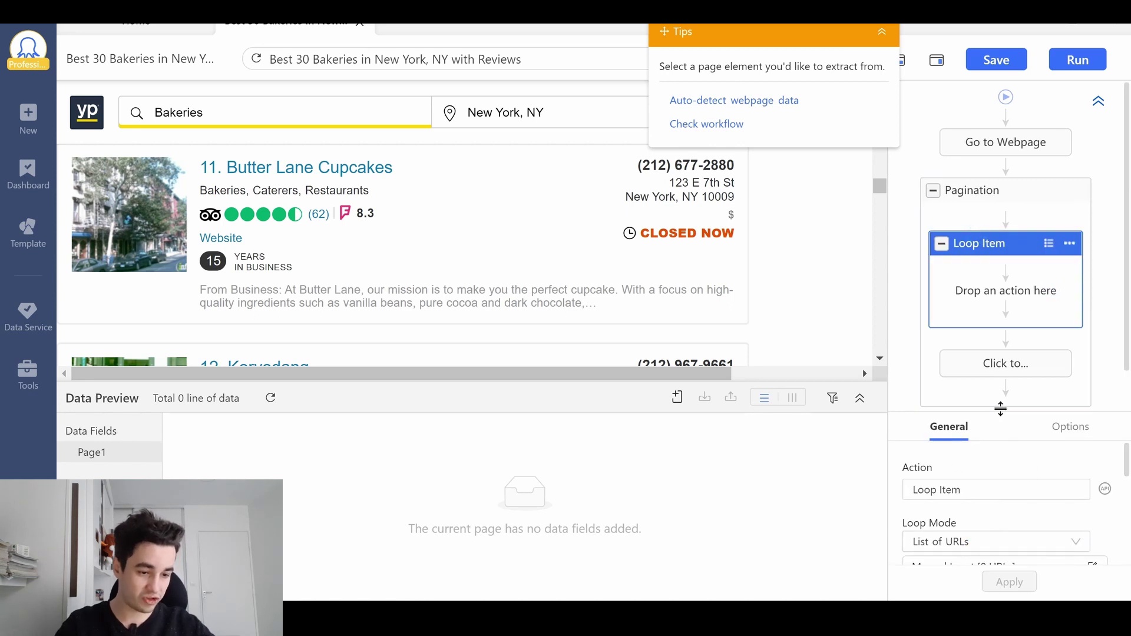
drag(999, 410, 994, 301)
click(1014, 437)
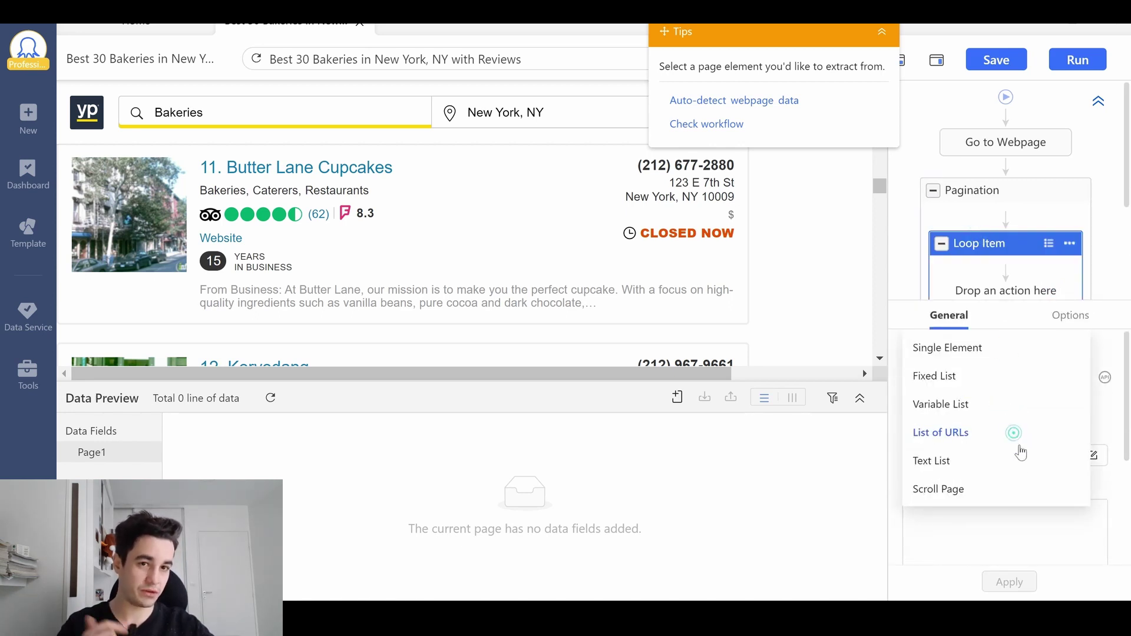
click(980, 411)
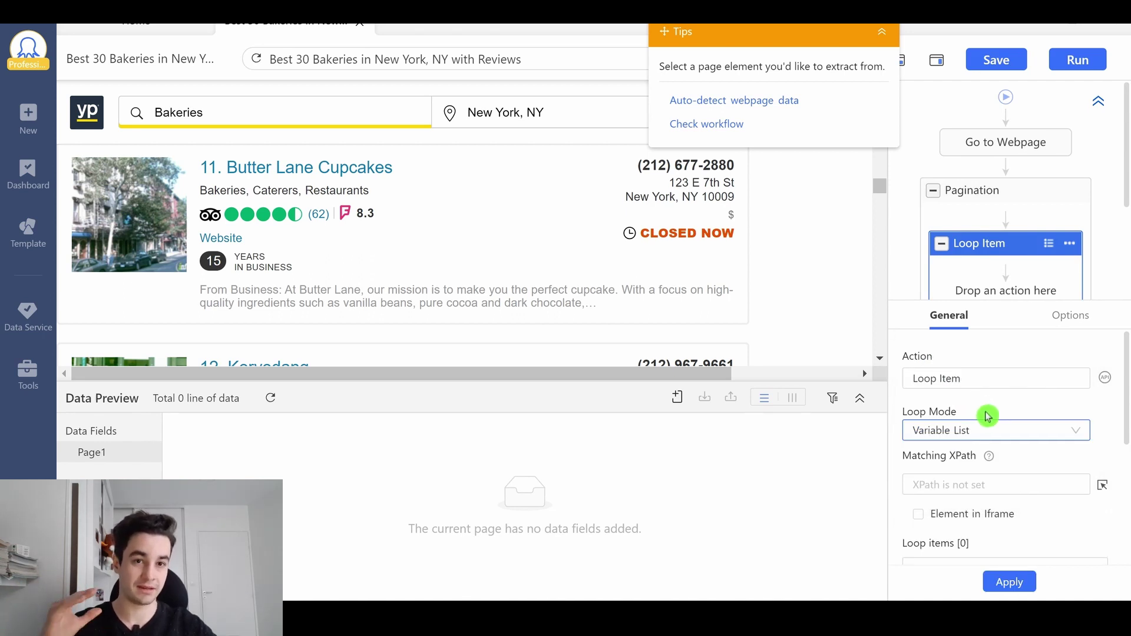
click(989, 484)
key(ctrl+v)
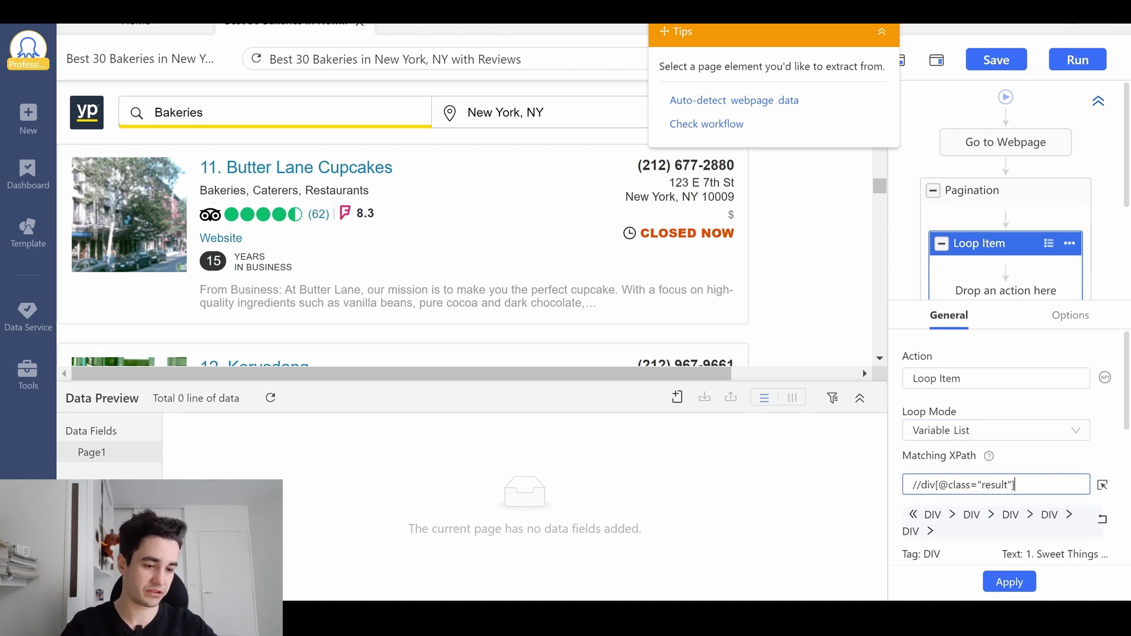
click(1008, 580)
Check the workflow and confirm the Loop Item lists 30 bakery listings
click(1088, 176)
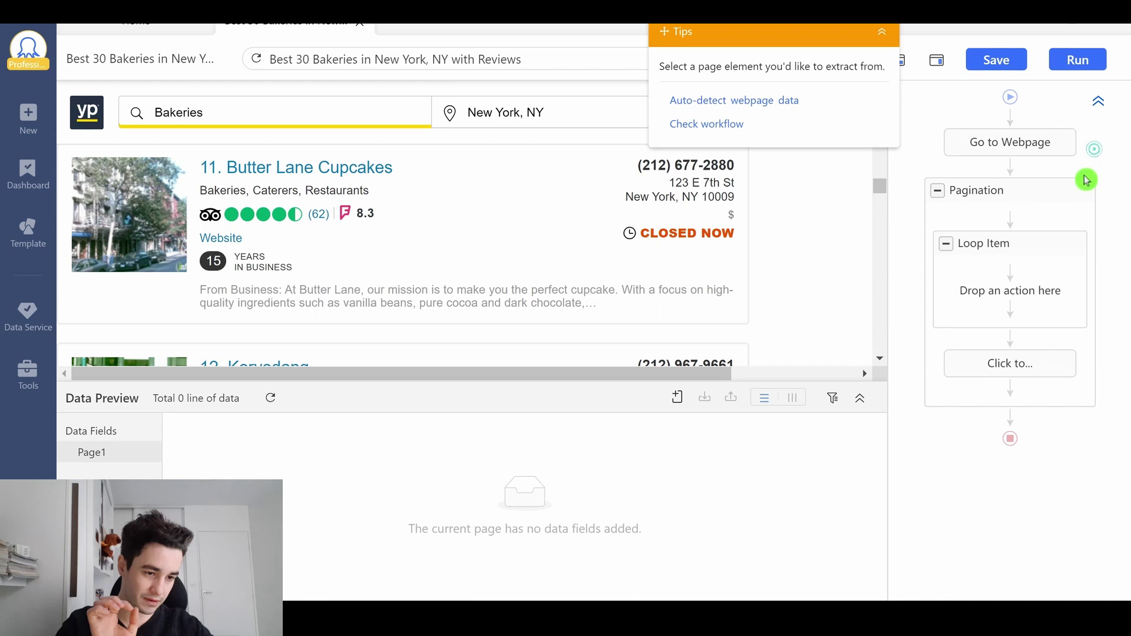
click(1015, 251)
scroll(997, 471, down, 3)
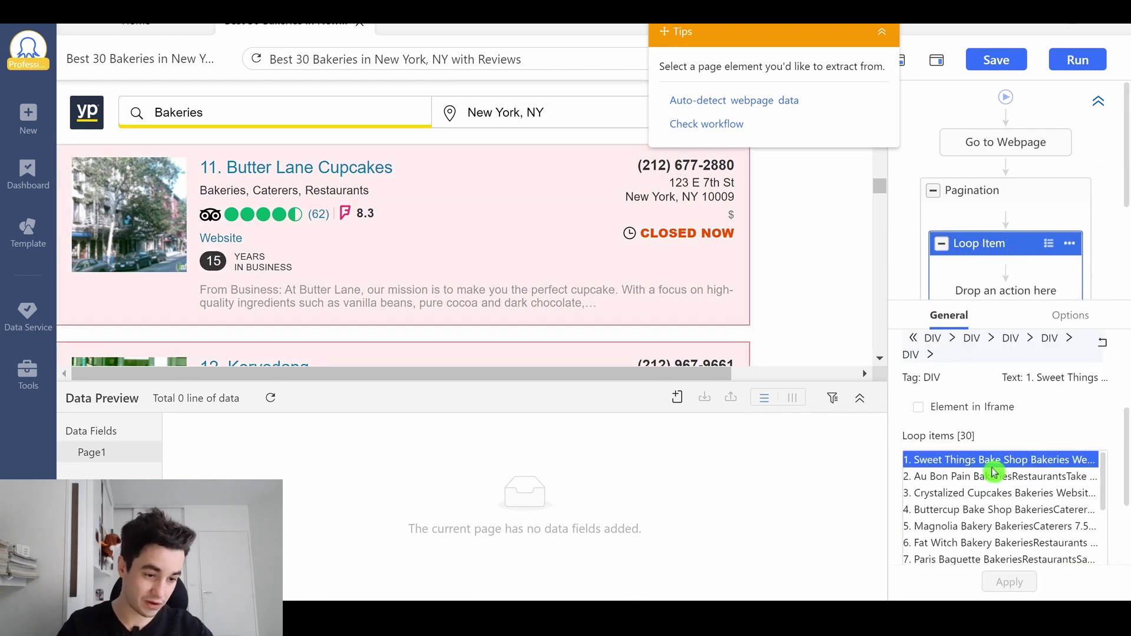
scroll(807, 231, down, 15)
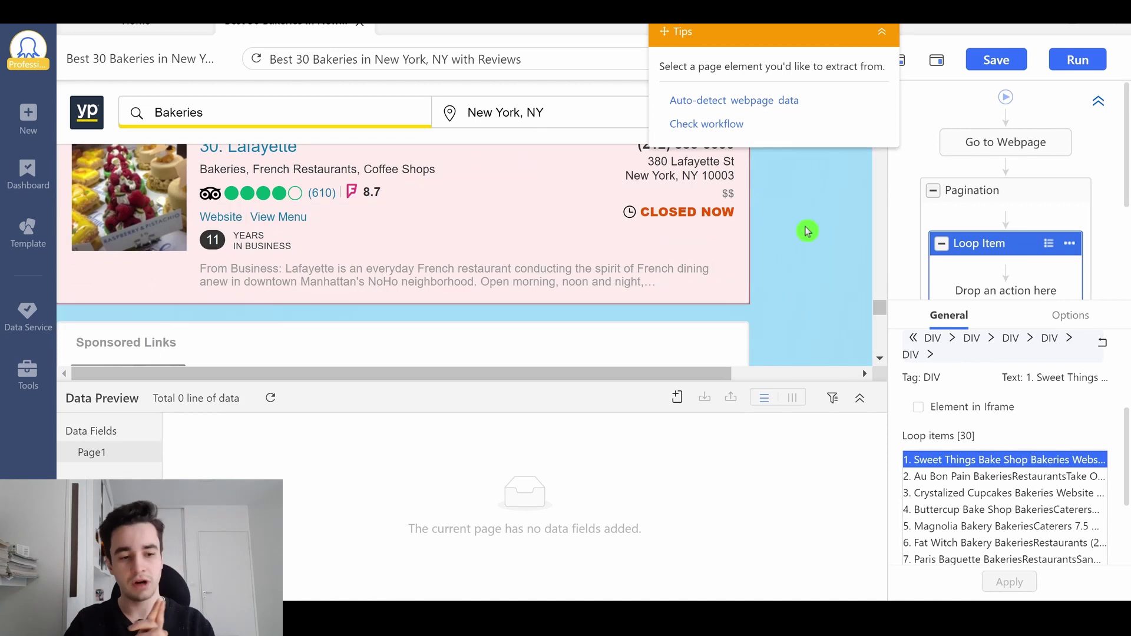
scroll(970, 523, up, 3)
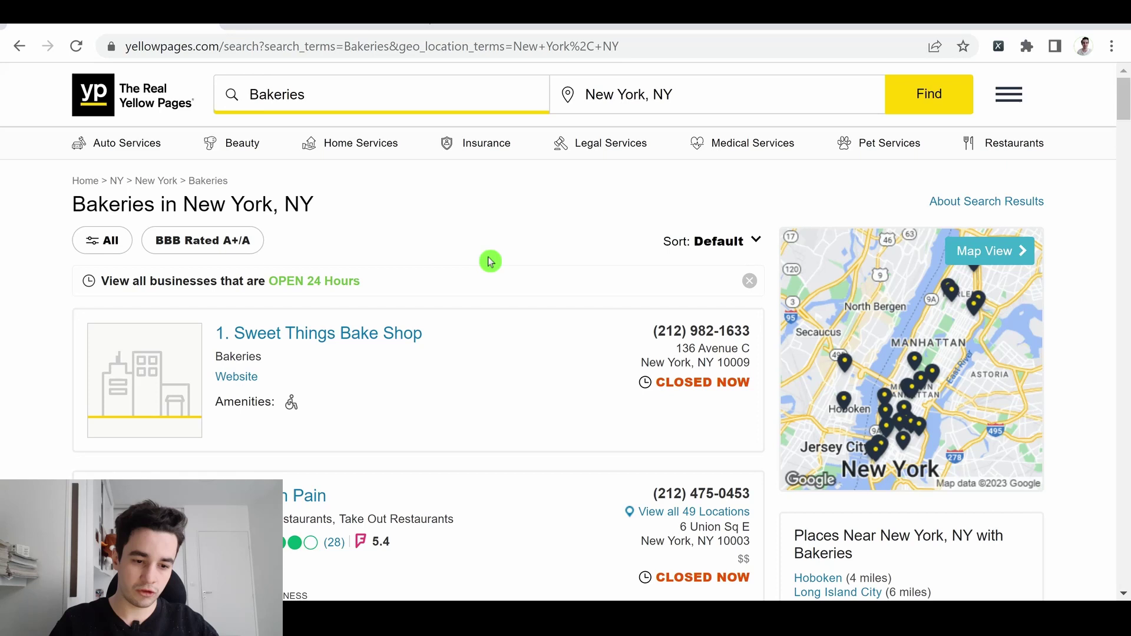
Inspect the first bakery listing in DevTools and collapse its div.result node to reveal siblings
scroll(488, 260, down, 2)
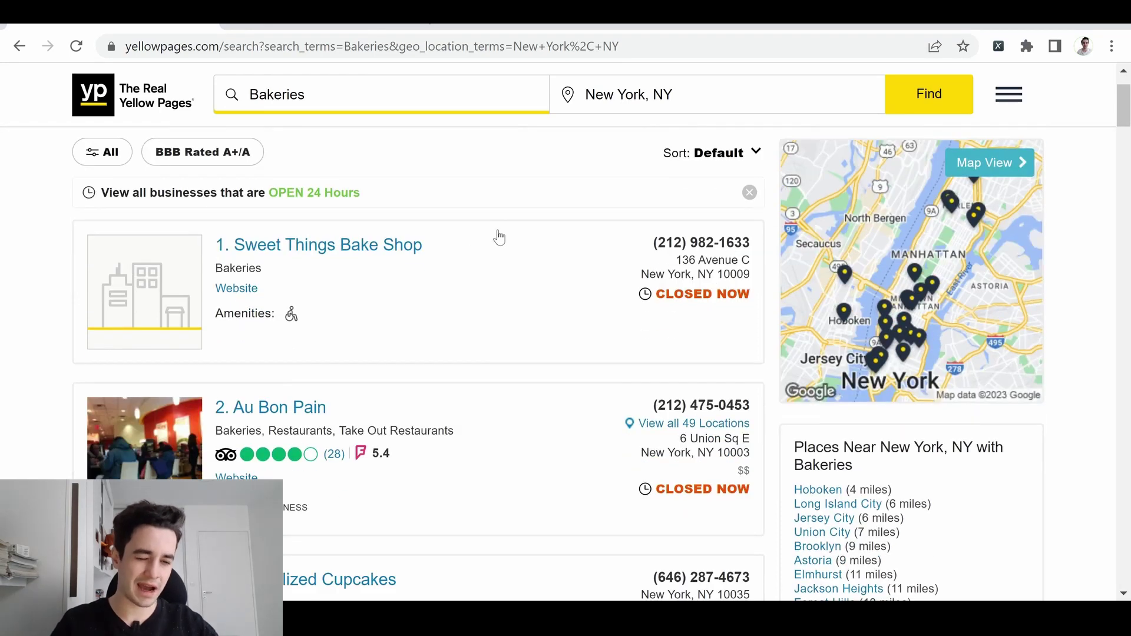
right_click(480, 330)
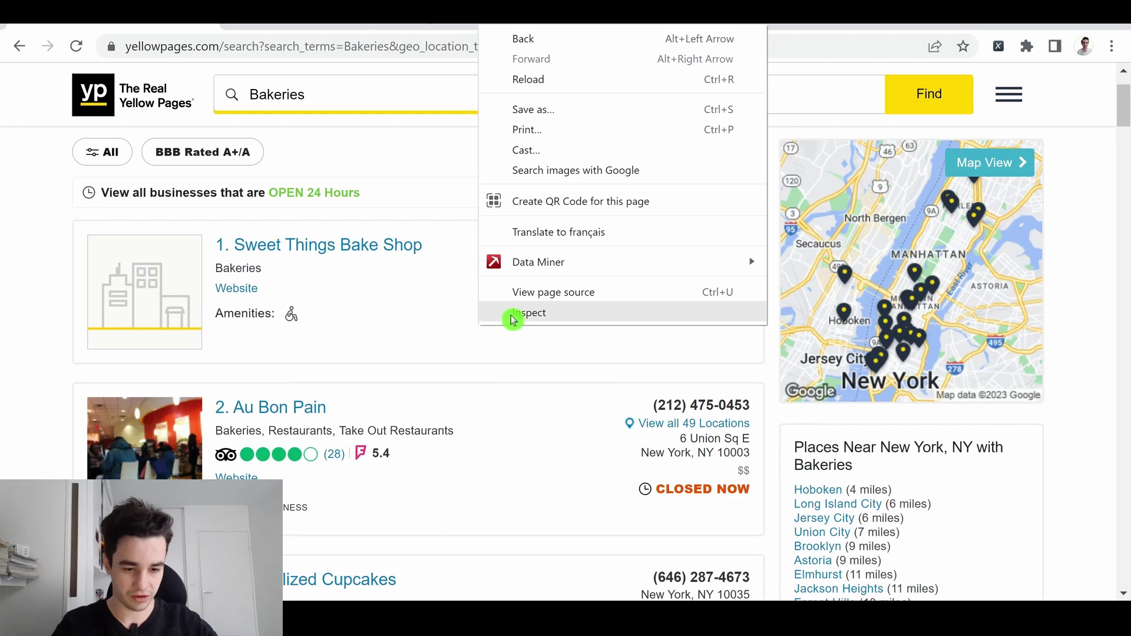
click(512, 312)
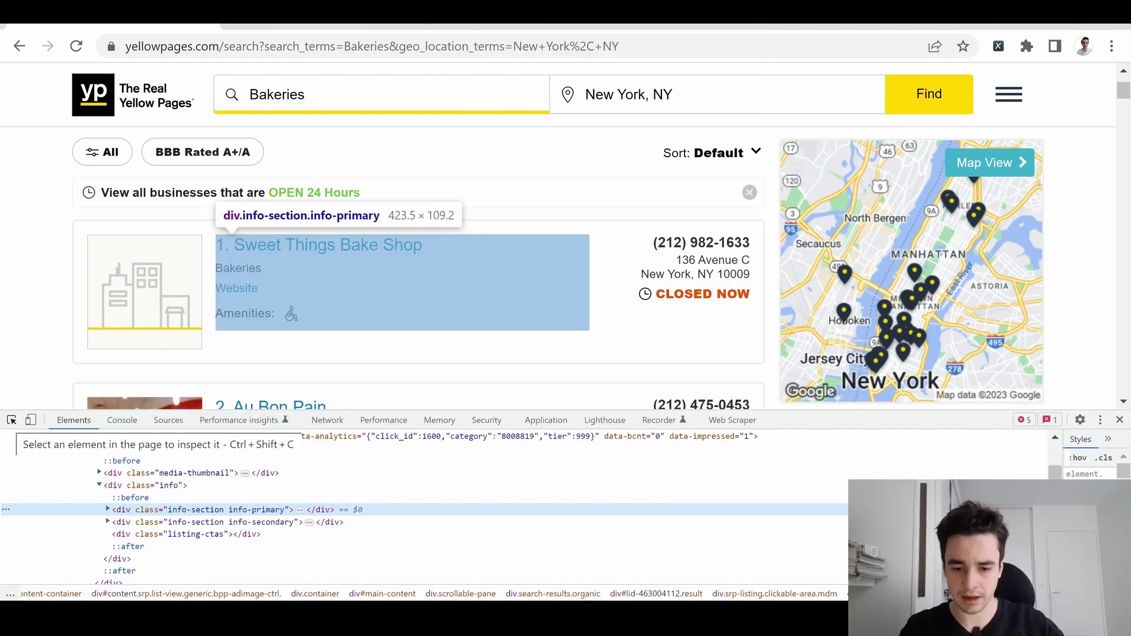
click(11, 420)
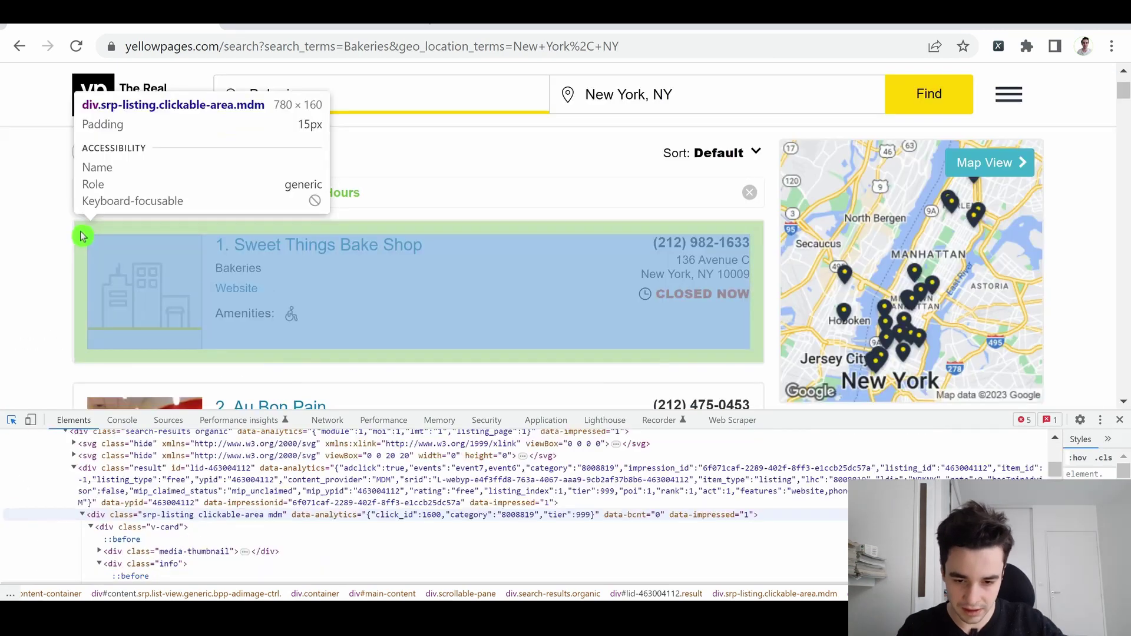
click(82, 236)
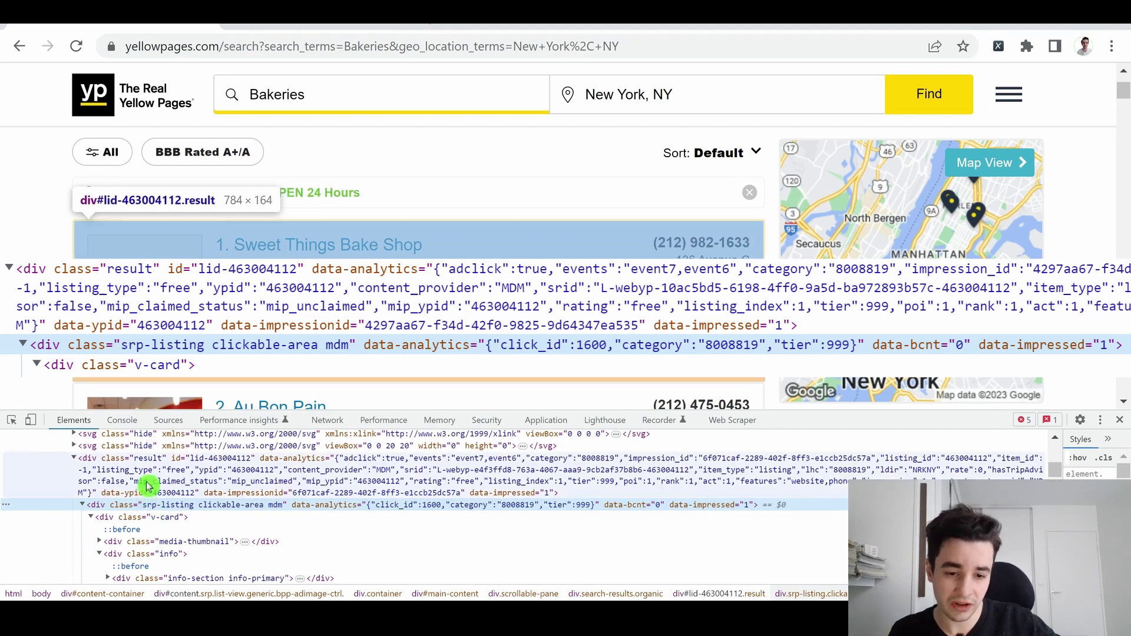
click(80, 460)
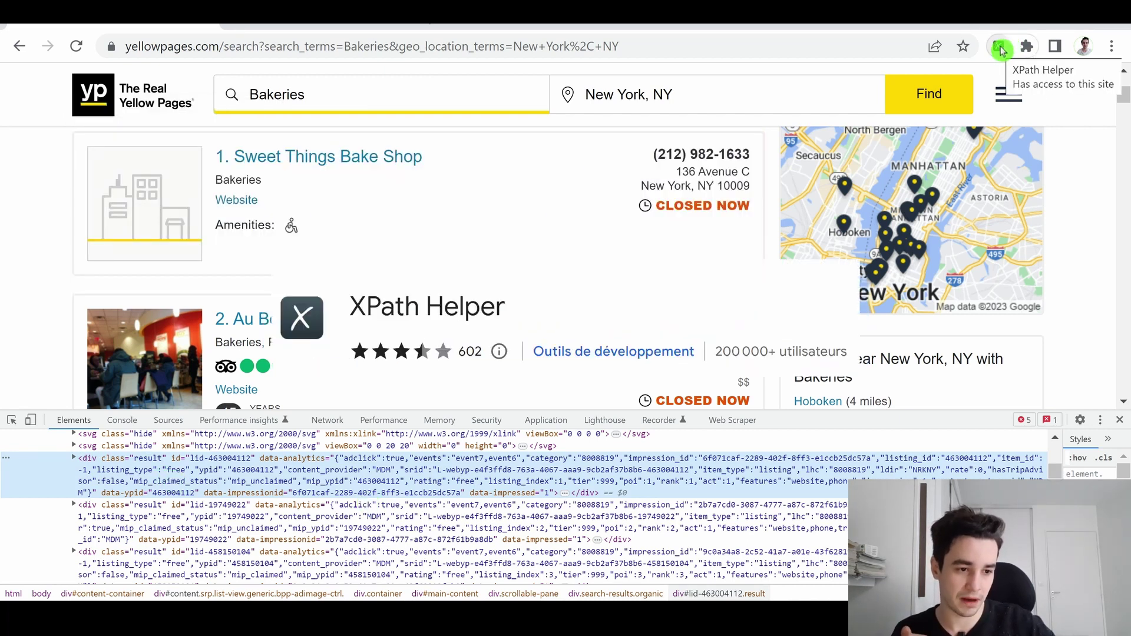
click(1001, 47)
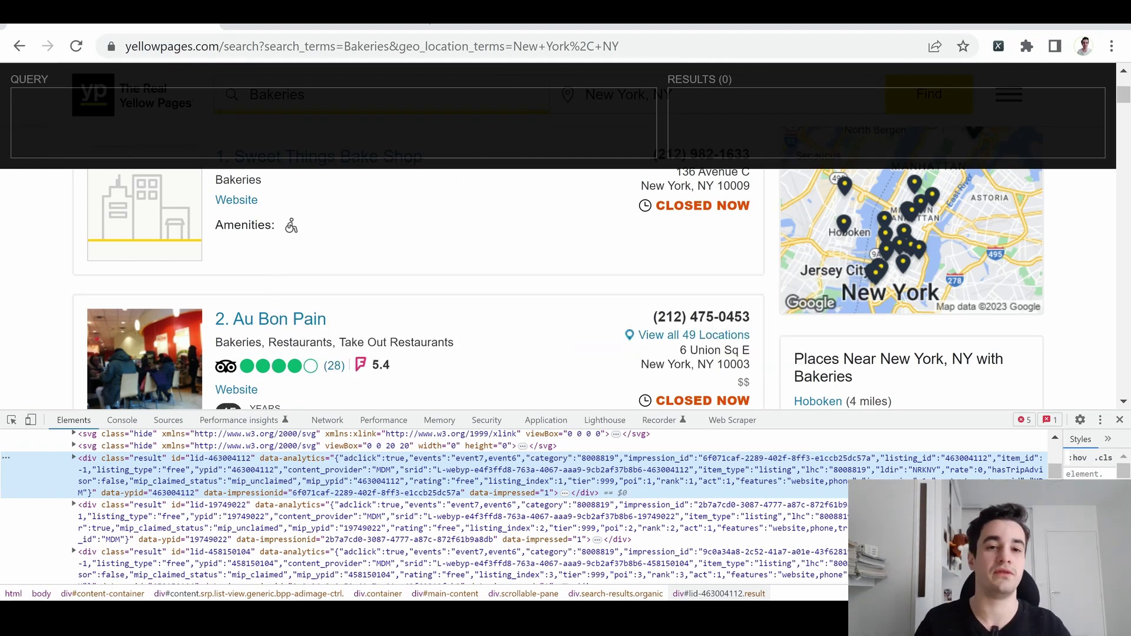
click(334, 122)
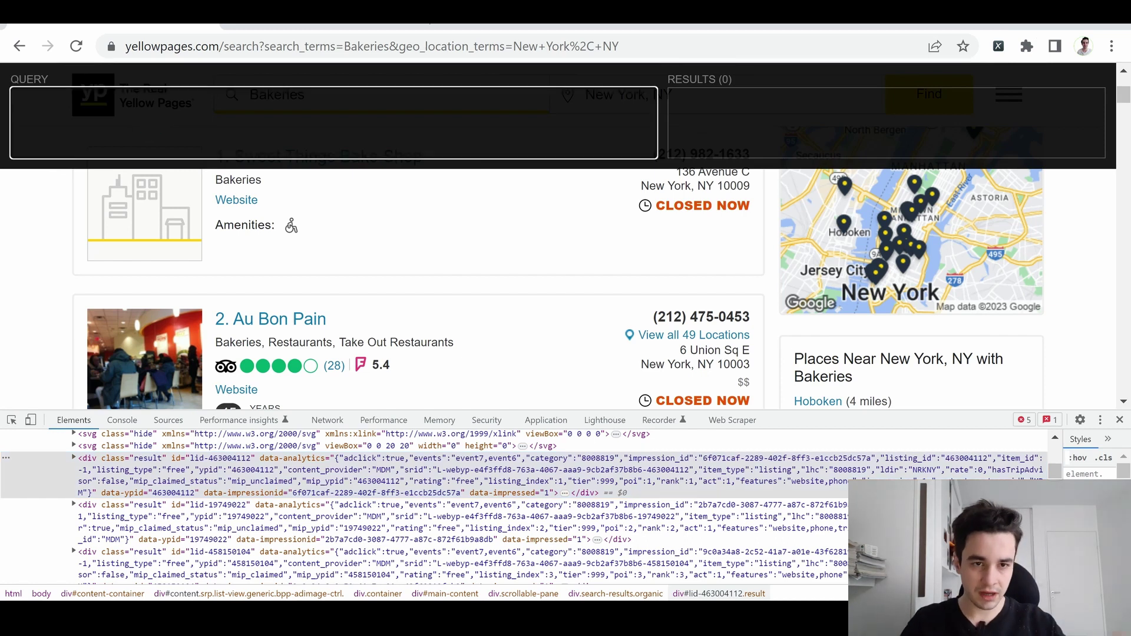
text(/)
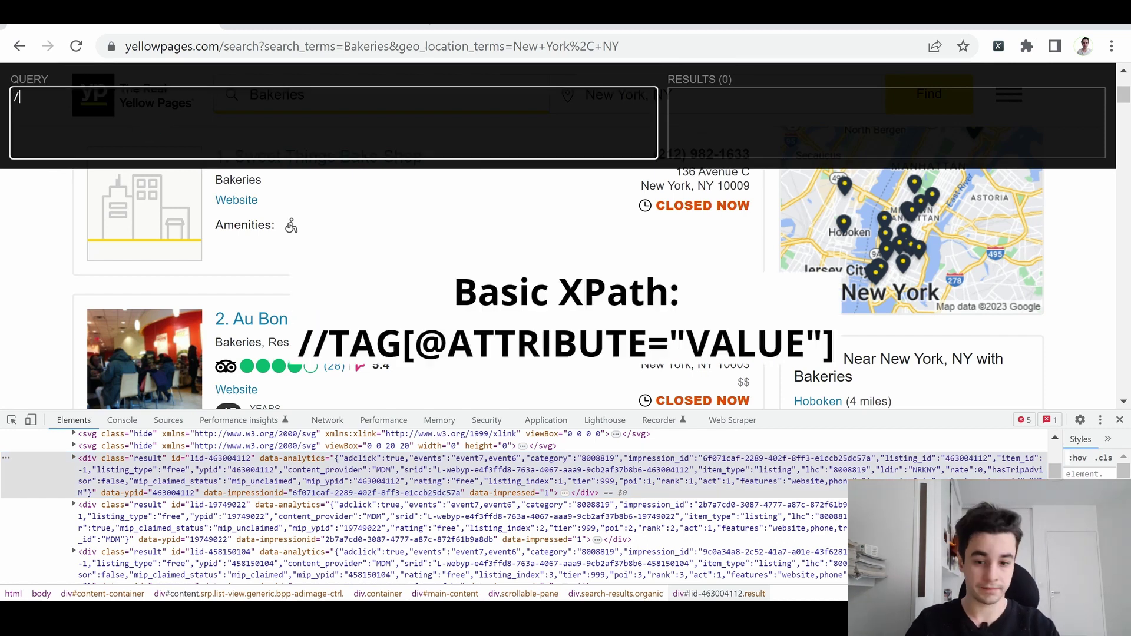
text(/div[@class="resul)
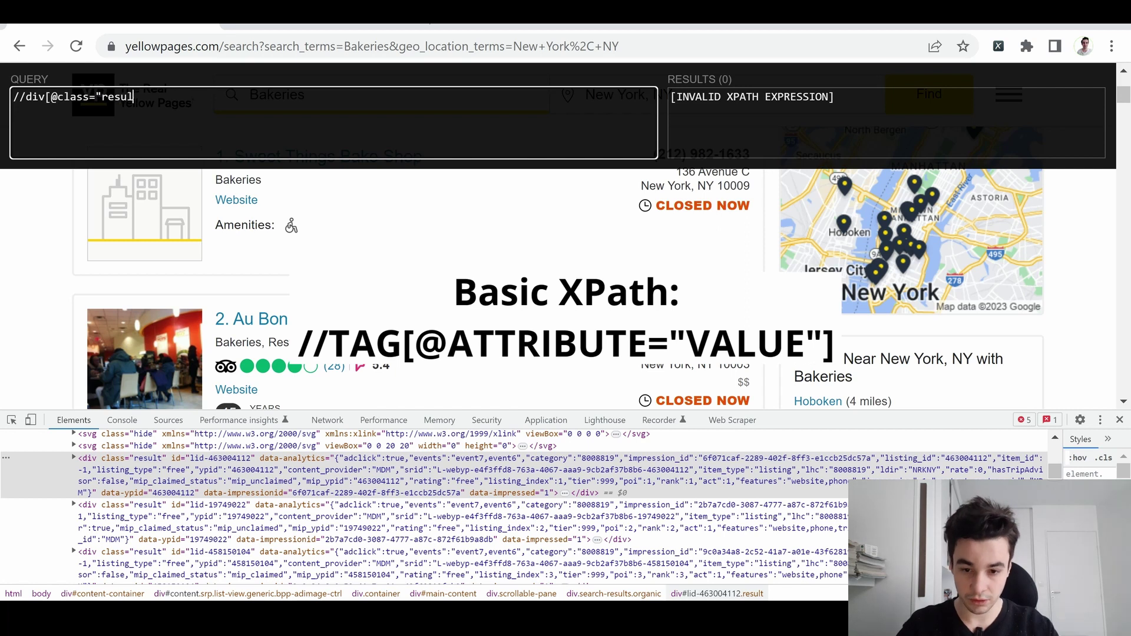
text(t")
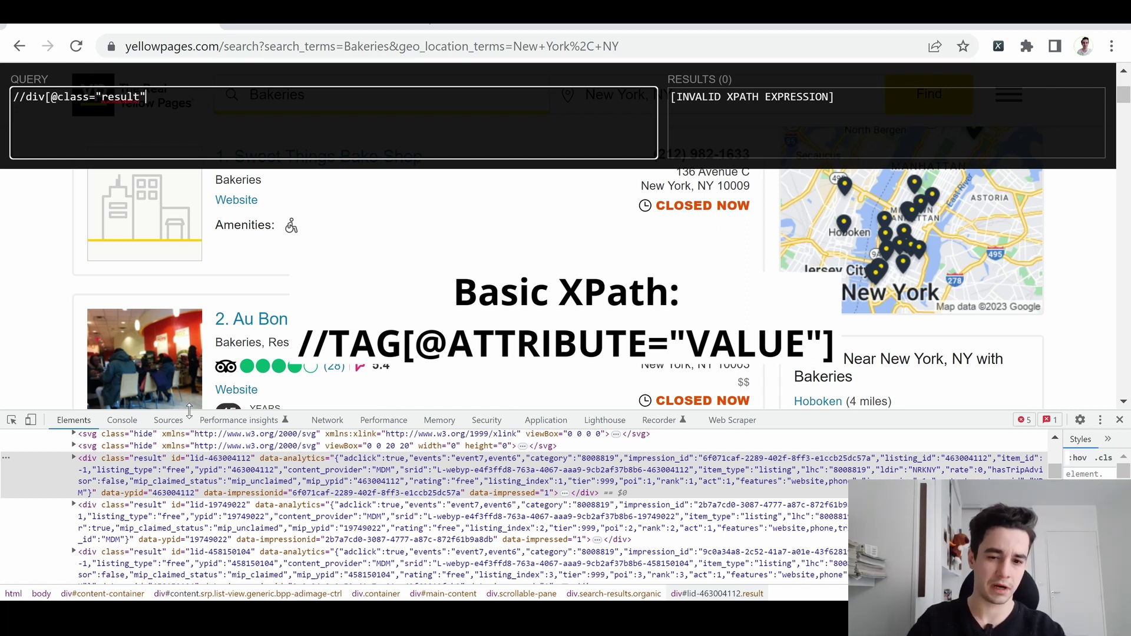
text(])
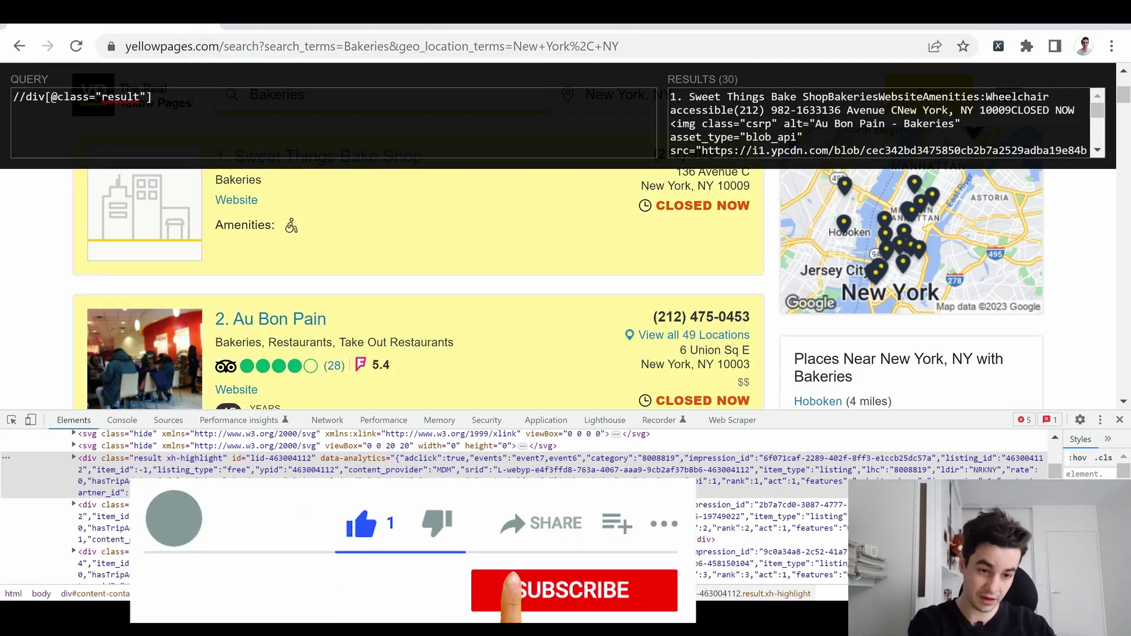
scroll(618, 312, down, 20)
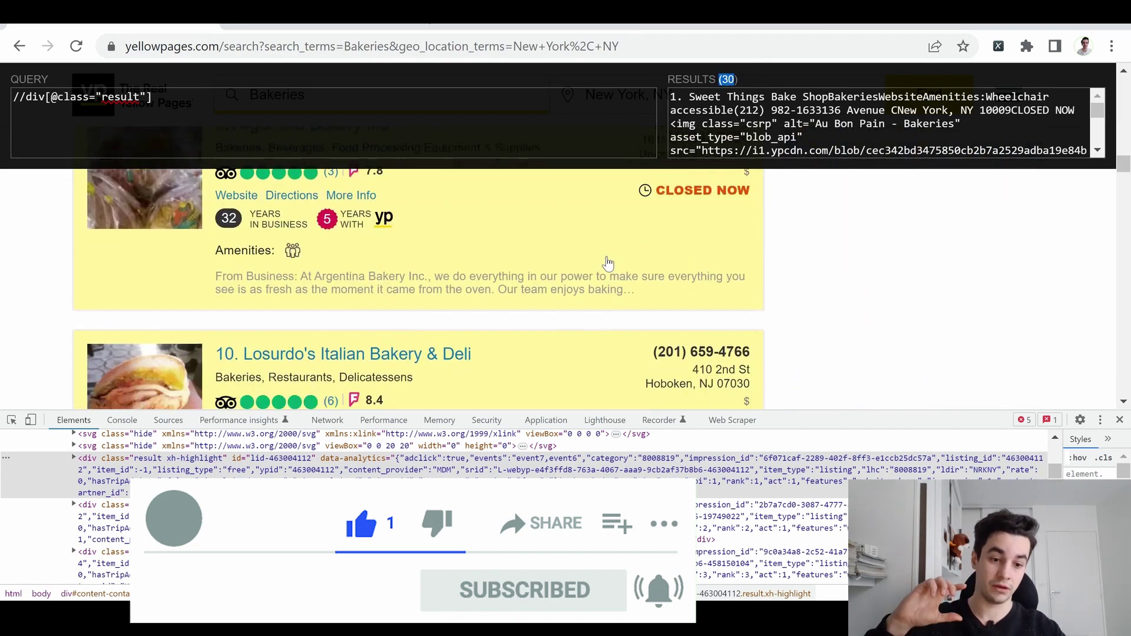
scroll(608, 264, up, 10)
scroll(606, 260, down, 20)
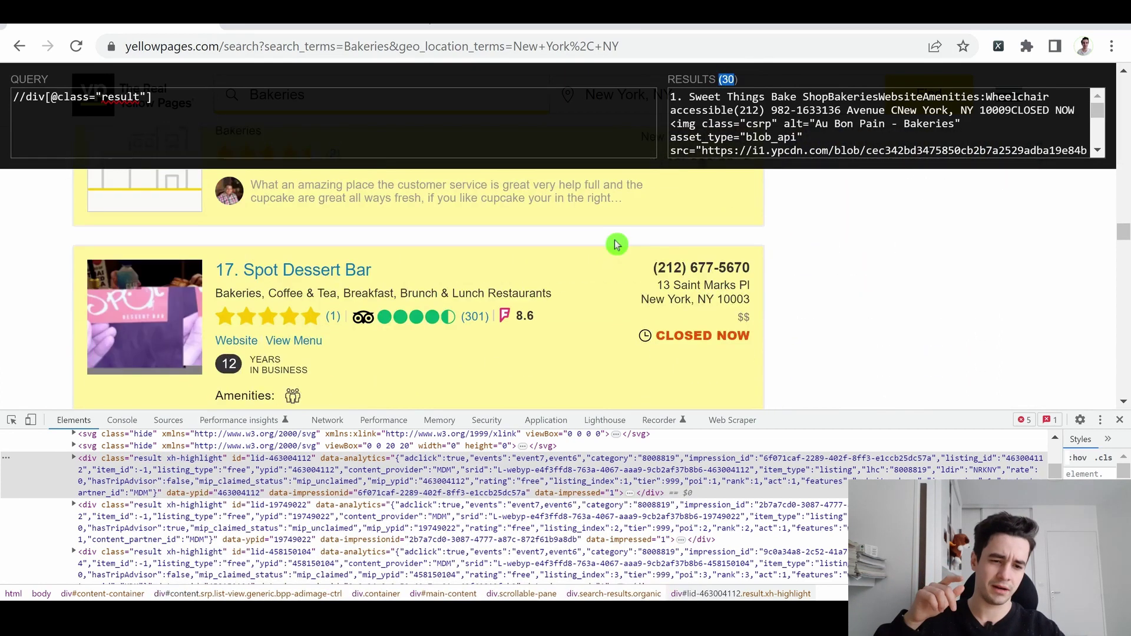
scroll(616, 244, down, 20)
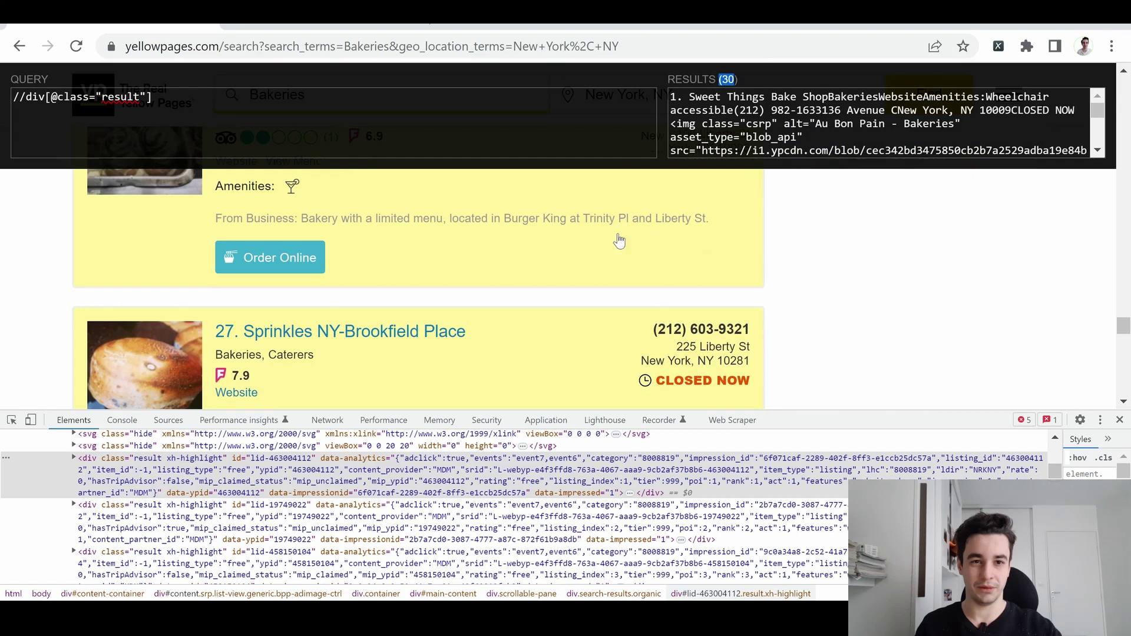
key(ctrl+a)
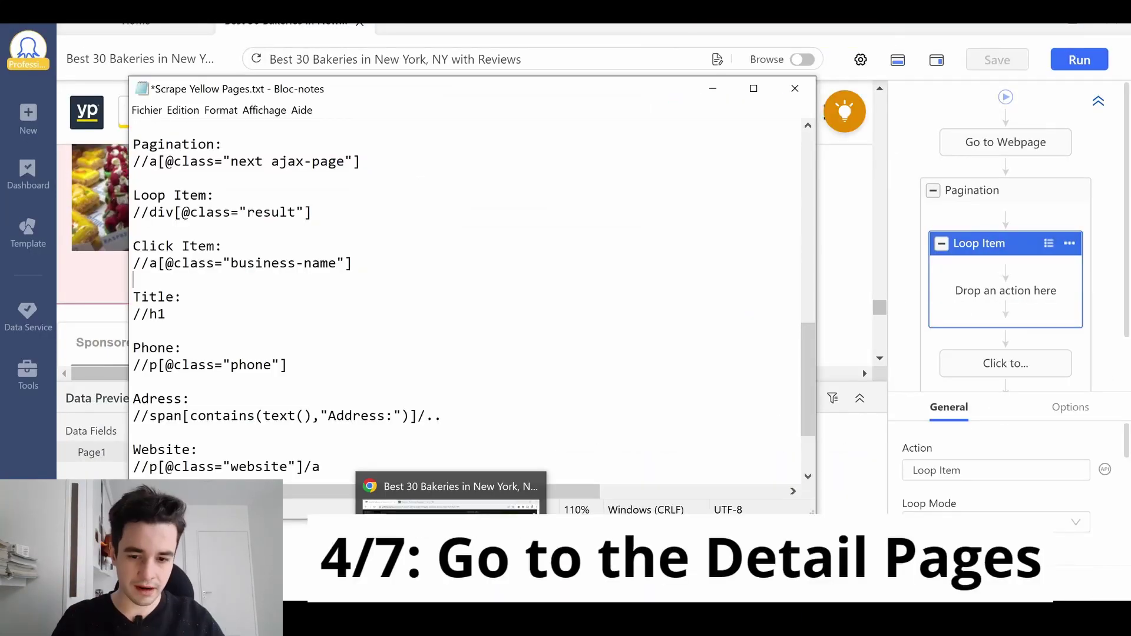
Close DevTools on the Yellow Pages results and scroll back to the top of the listings
click(450, 495)
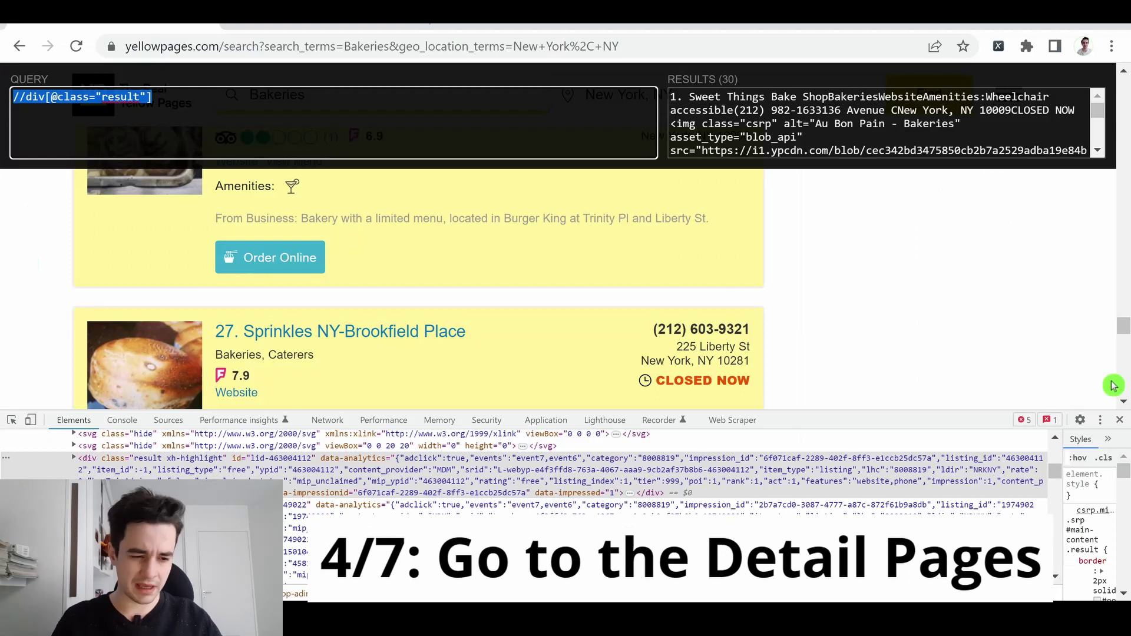
click(1120, 418)
scroll(941, 362, up, 20)
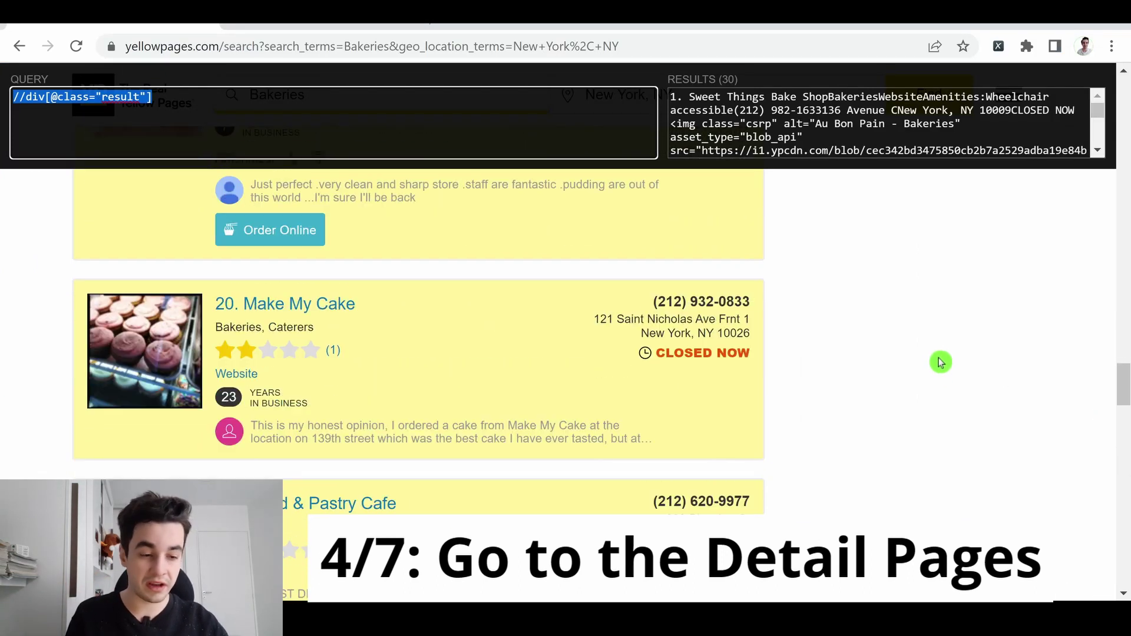
scroll(940, 362, up, 20)
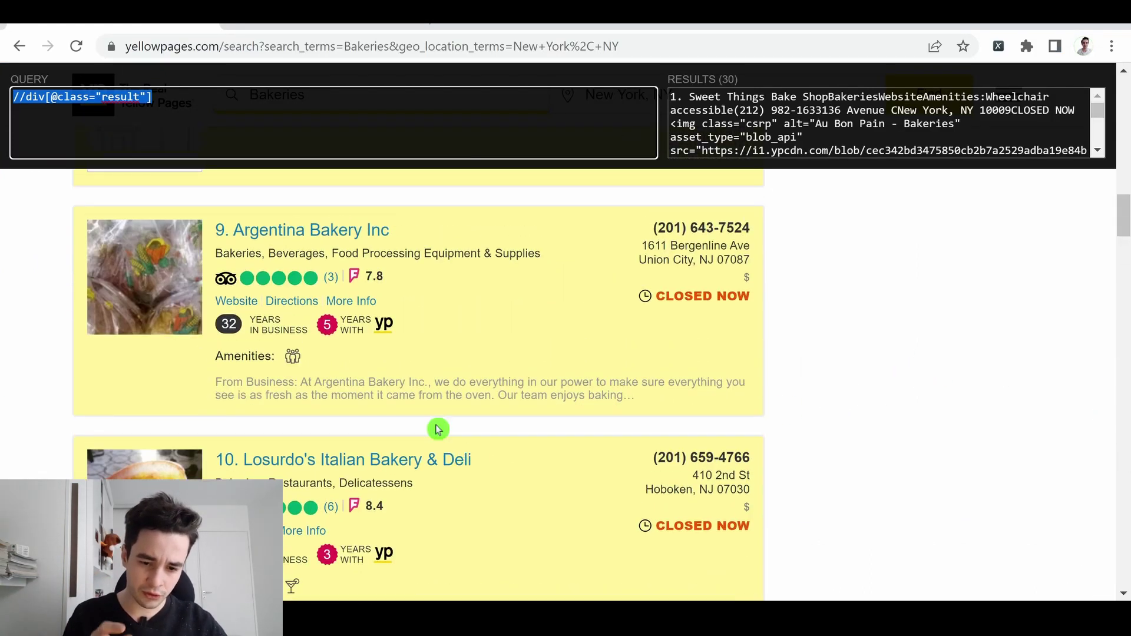
scroll(438, 429, up, 15)
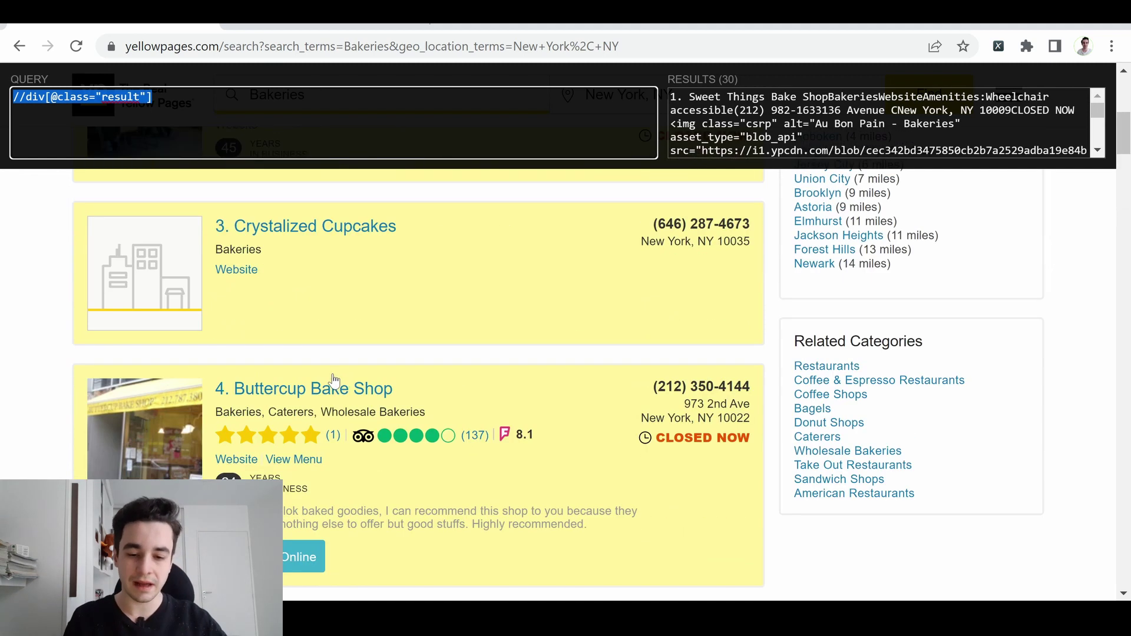
scroll(334, 380, up, 7)
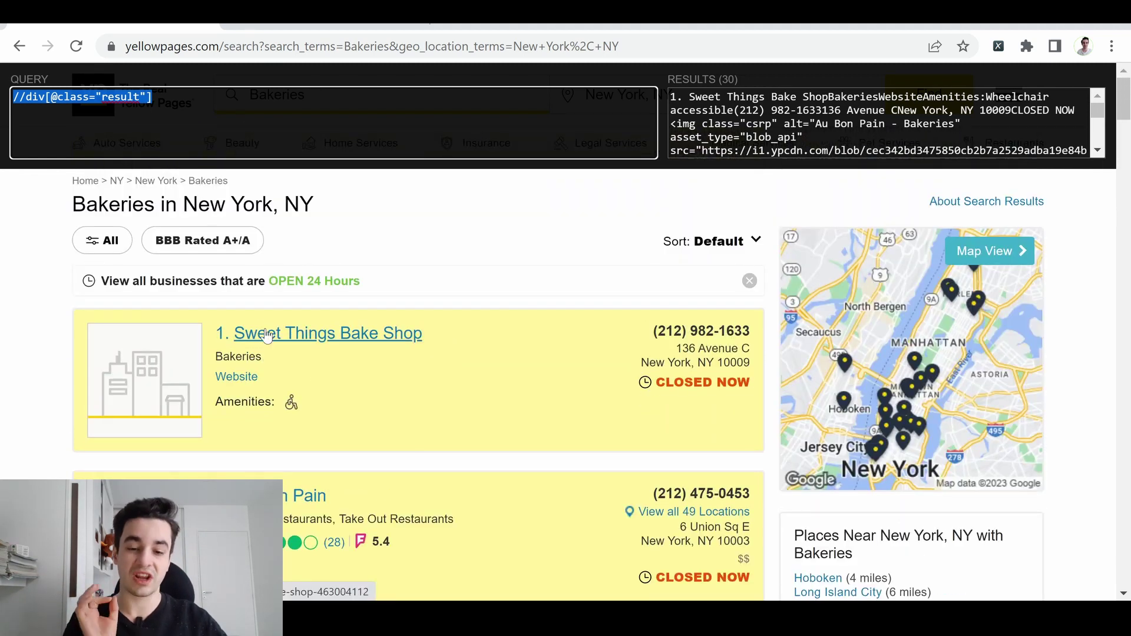
click(558, 222)
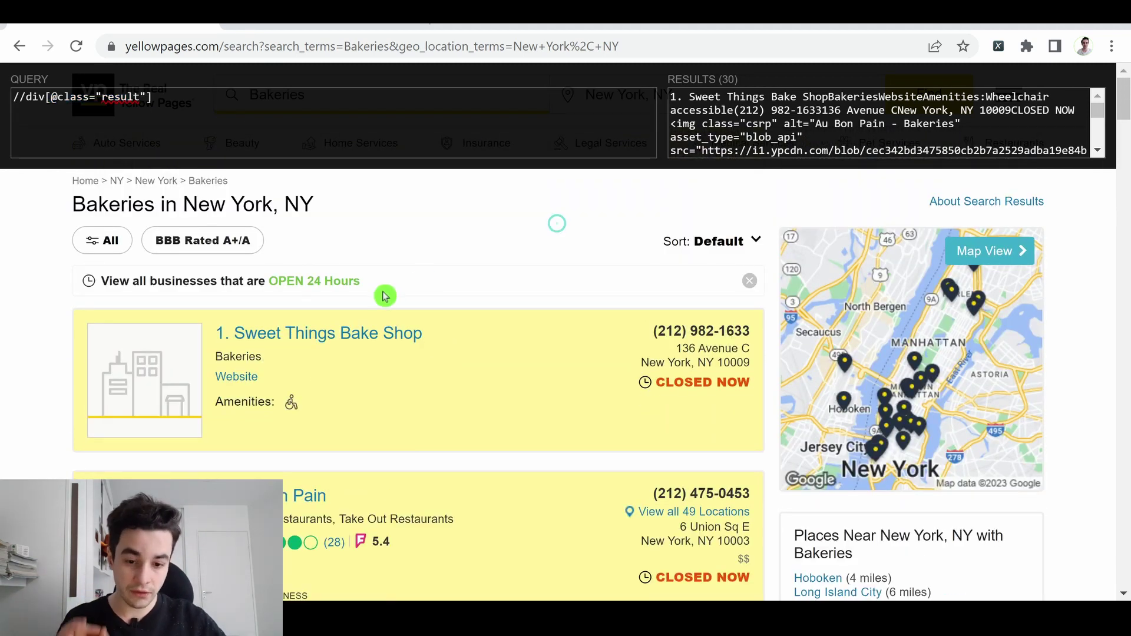
Open Sweet Things Bake Shop in a new tab and scroll down through its details
right_click(352, 340)
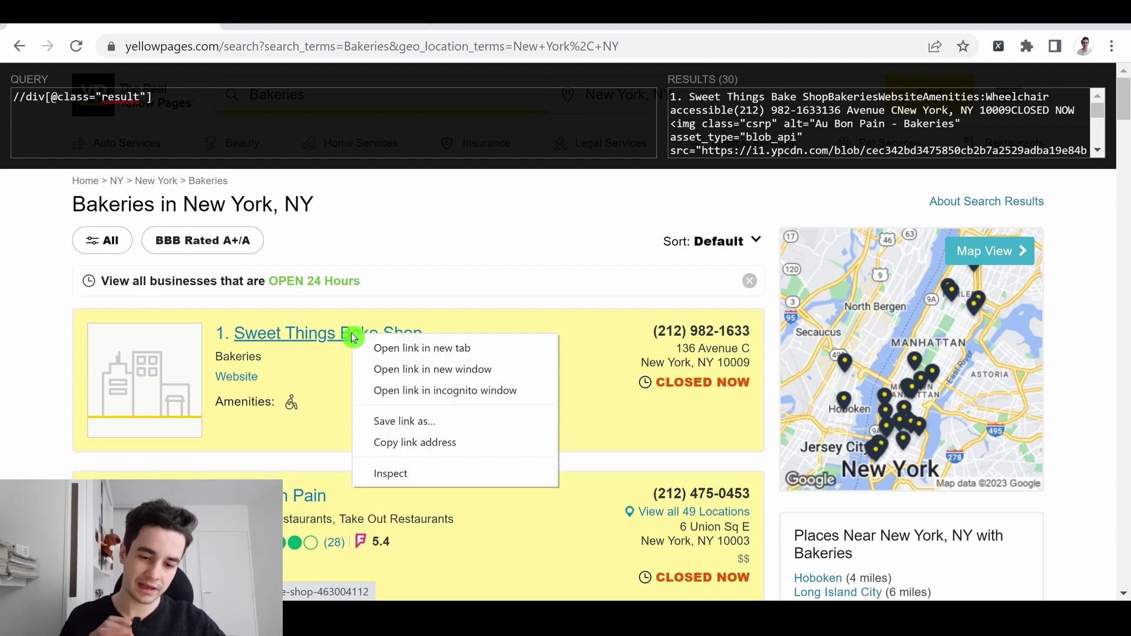
click(397, 349)
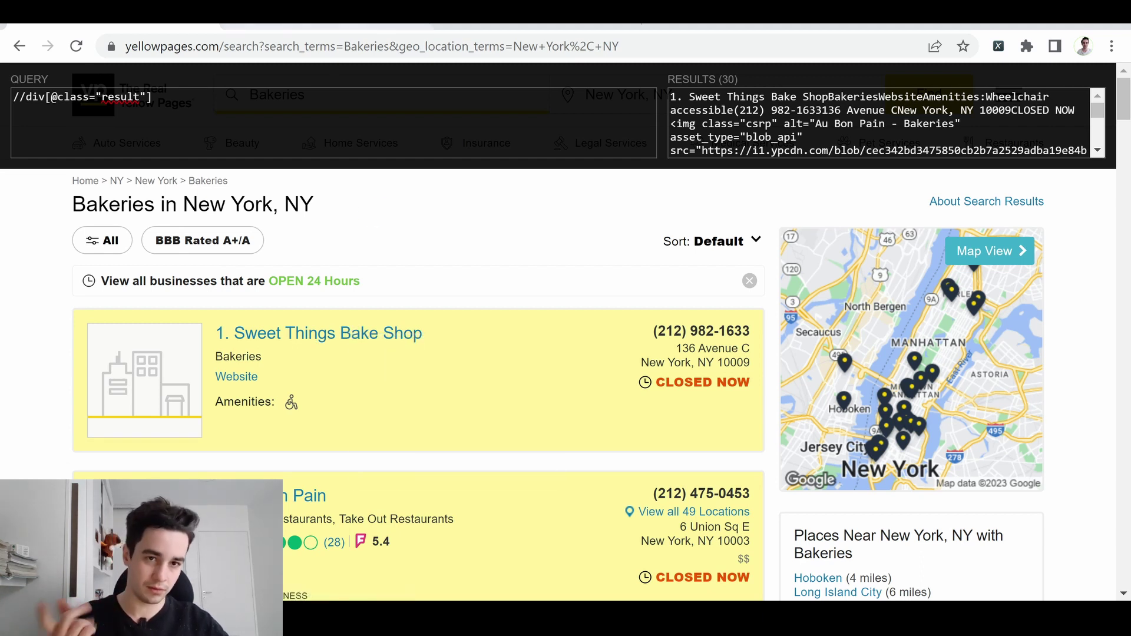
click(456, 25)
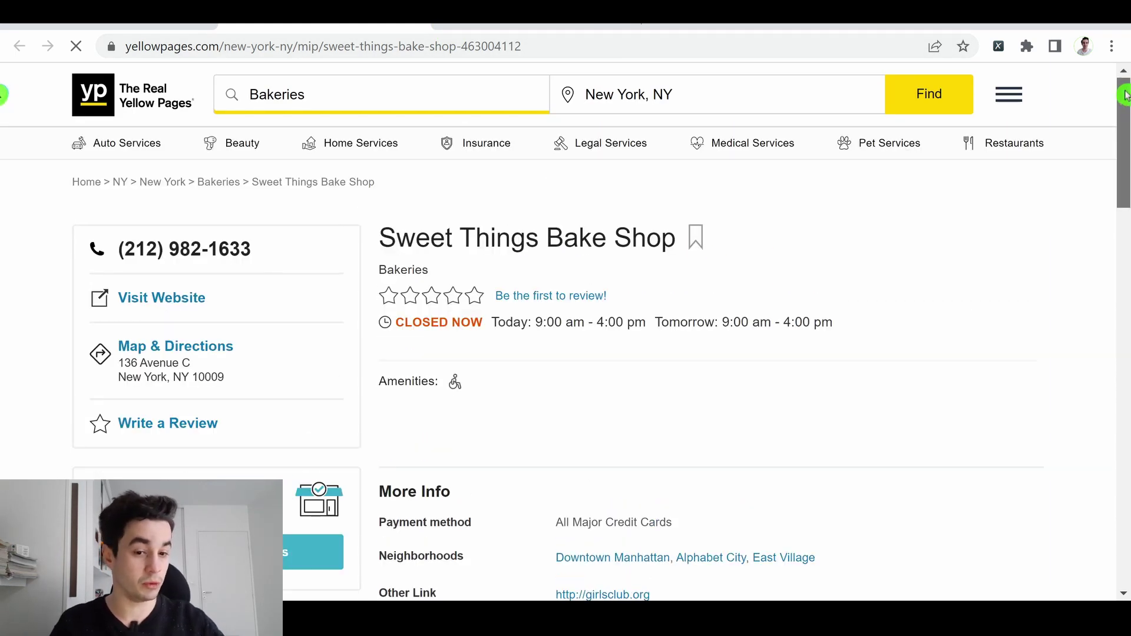
scroll(565, 280, down, 8)
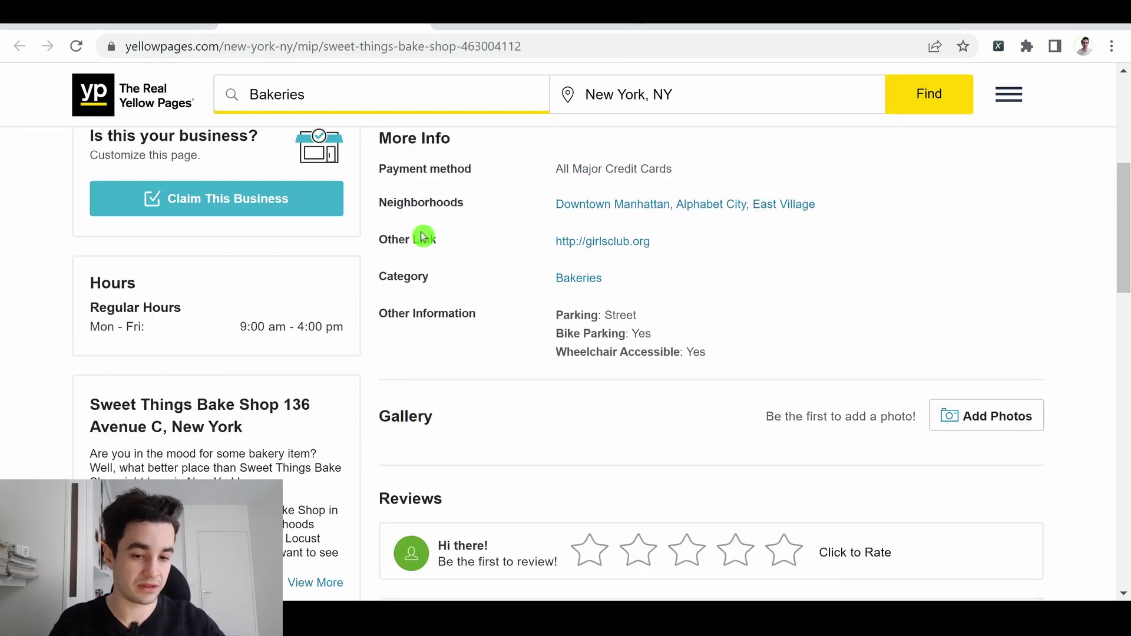
scroll(479, 287, down, 5)
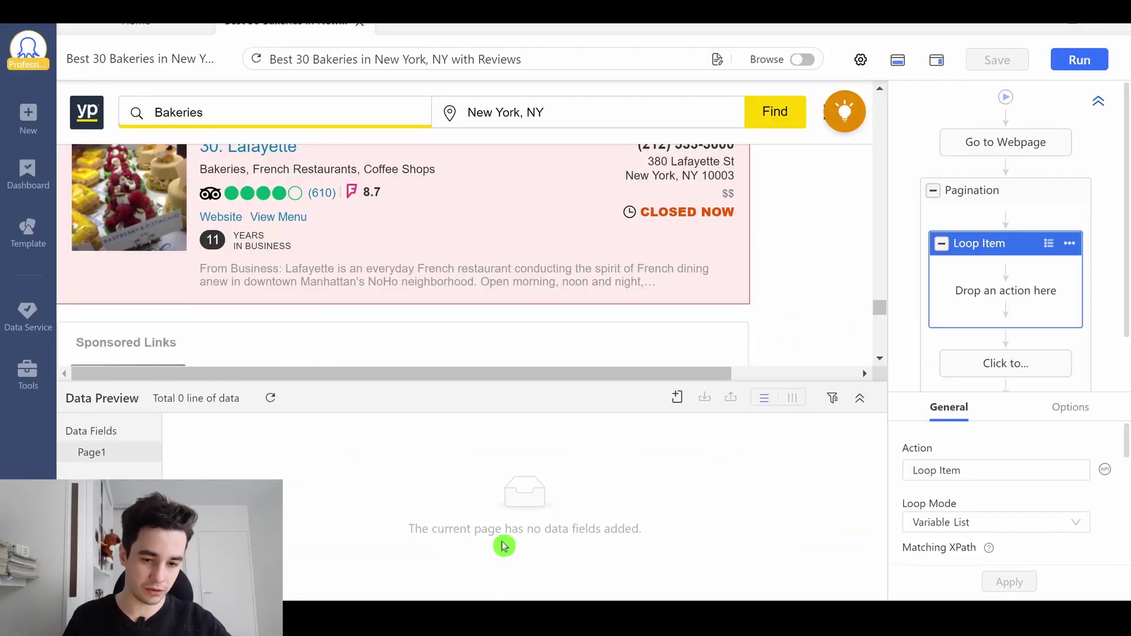
Select the Sweet Things Bake Shop name in Octoparse's browser, finding all 30 similar listing names
scroll(812, 227, up, 12)
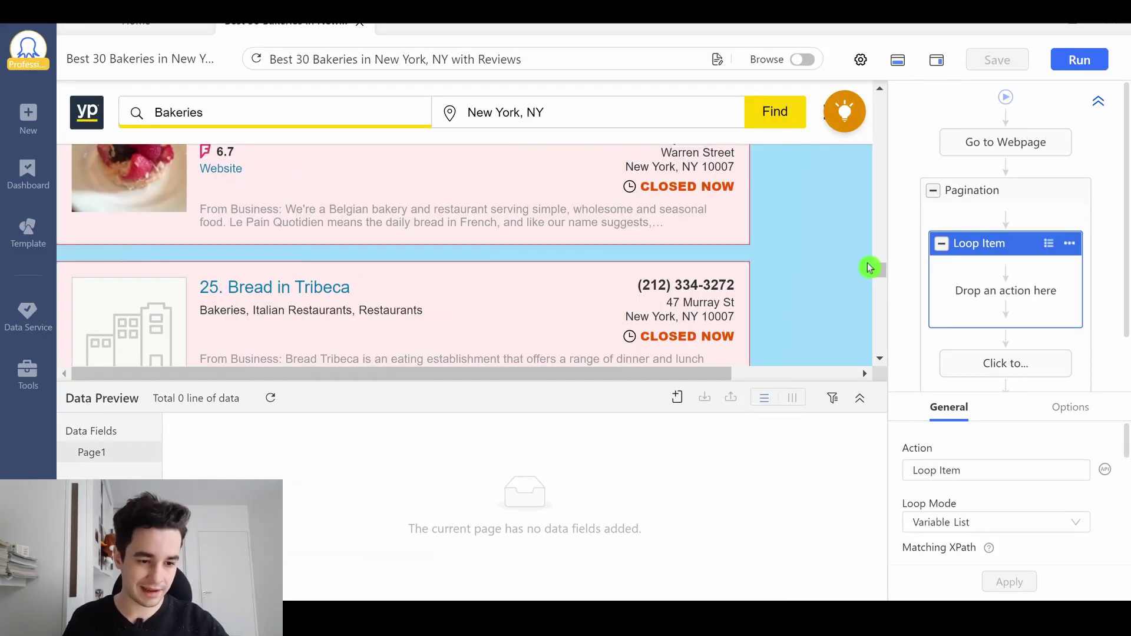
drag(878, 273, 873, 111)
scroll(327, 237, down, 3)
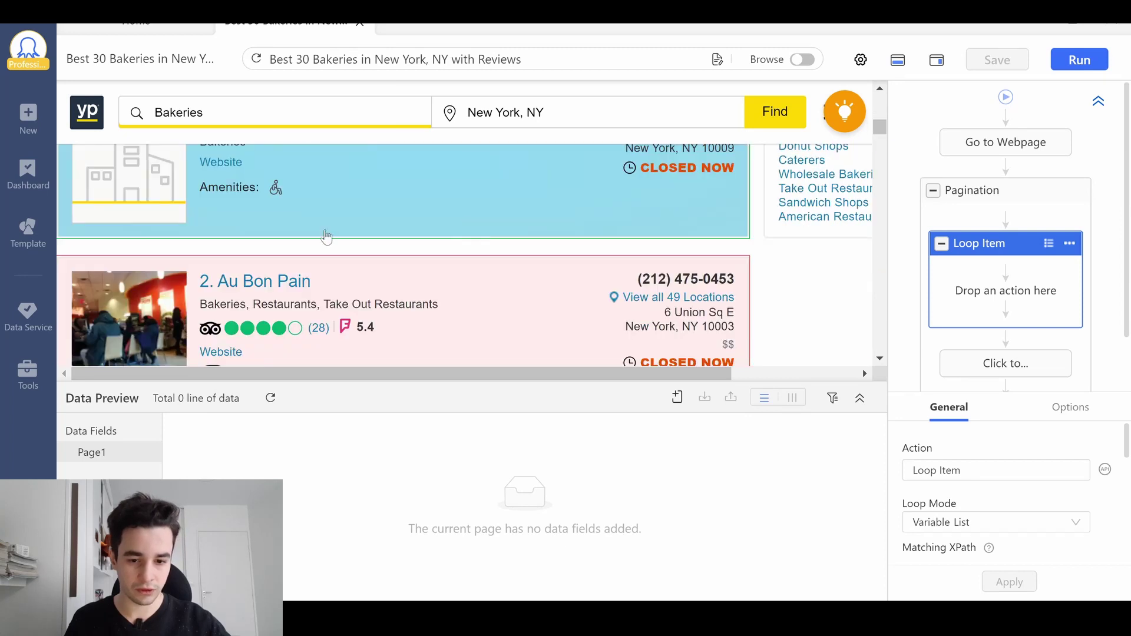
scroll(327, 236, up, 3)
click(282, 296)
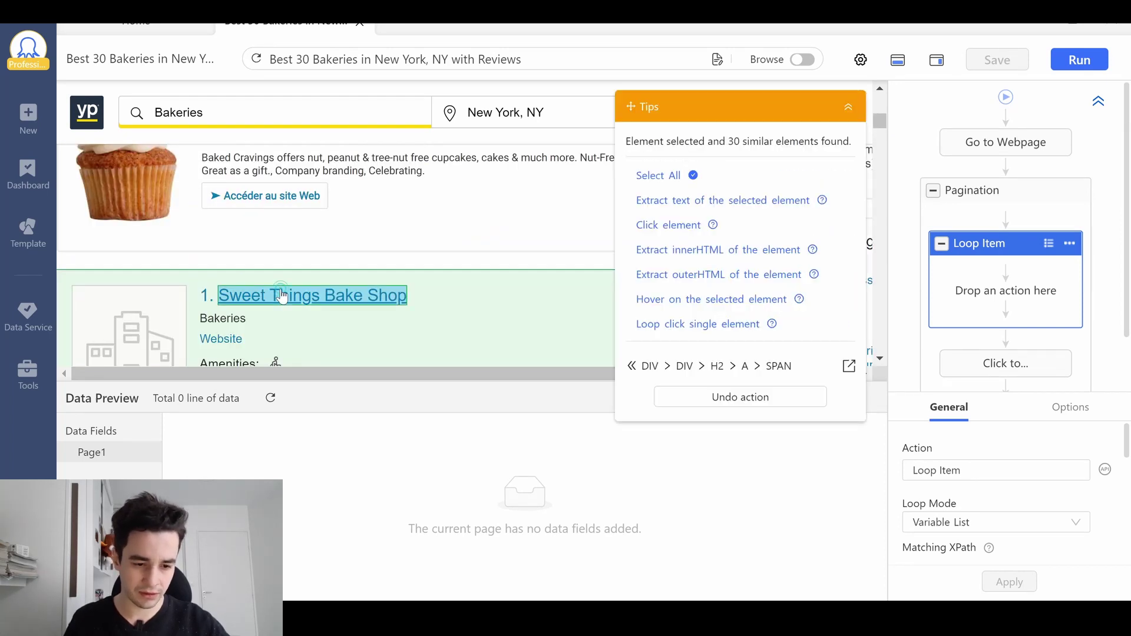
Widen the selection to the listing link and add a Click Item step, adjusting its loading options
click(744, 367)
click(653, 251)
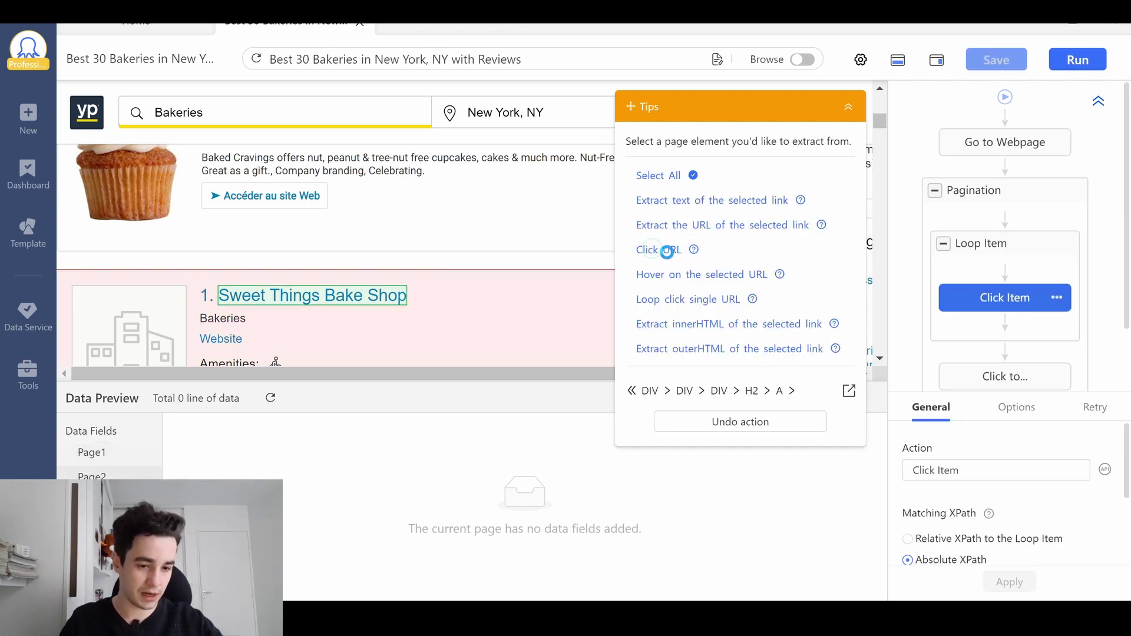
click(1017, 408)
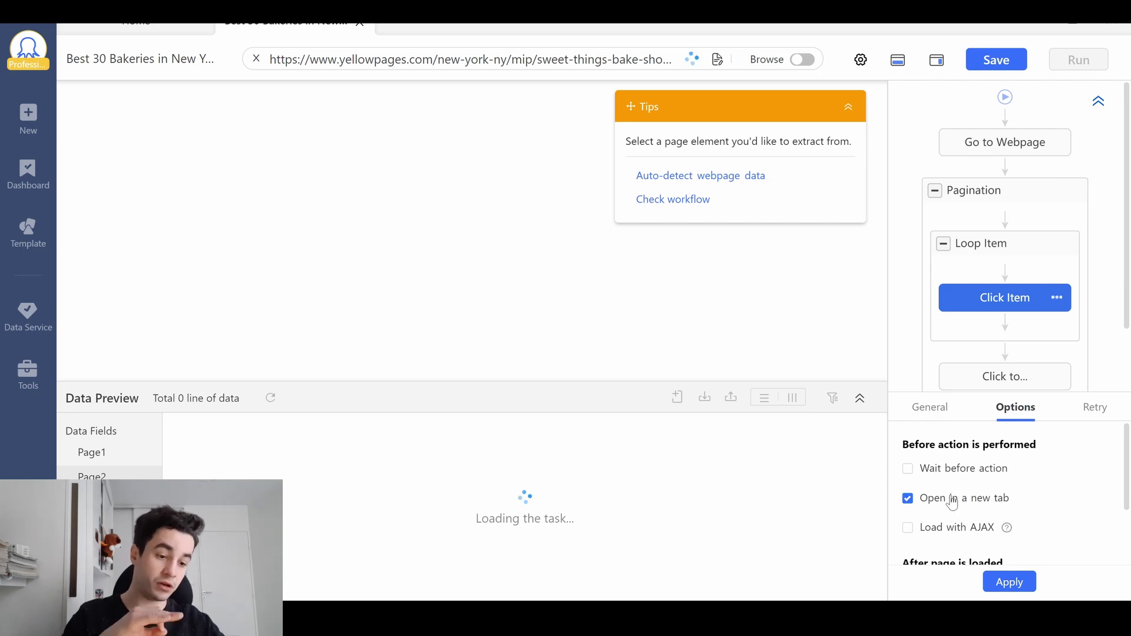
click(953, 486)
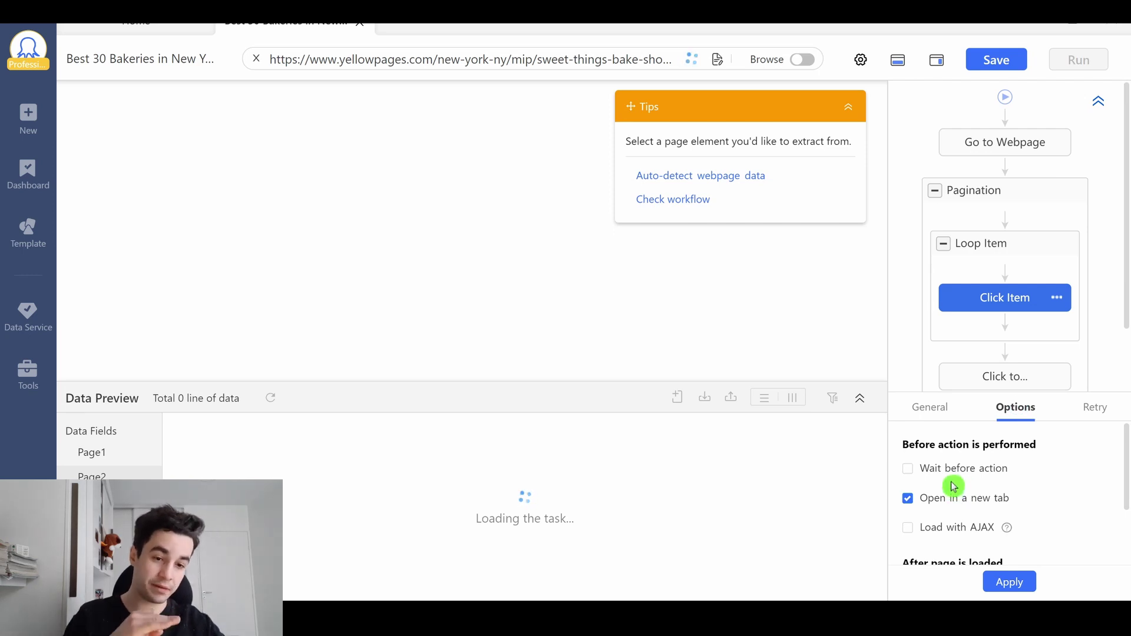
click(1007, 581)
click(927, 407)
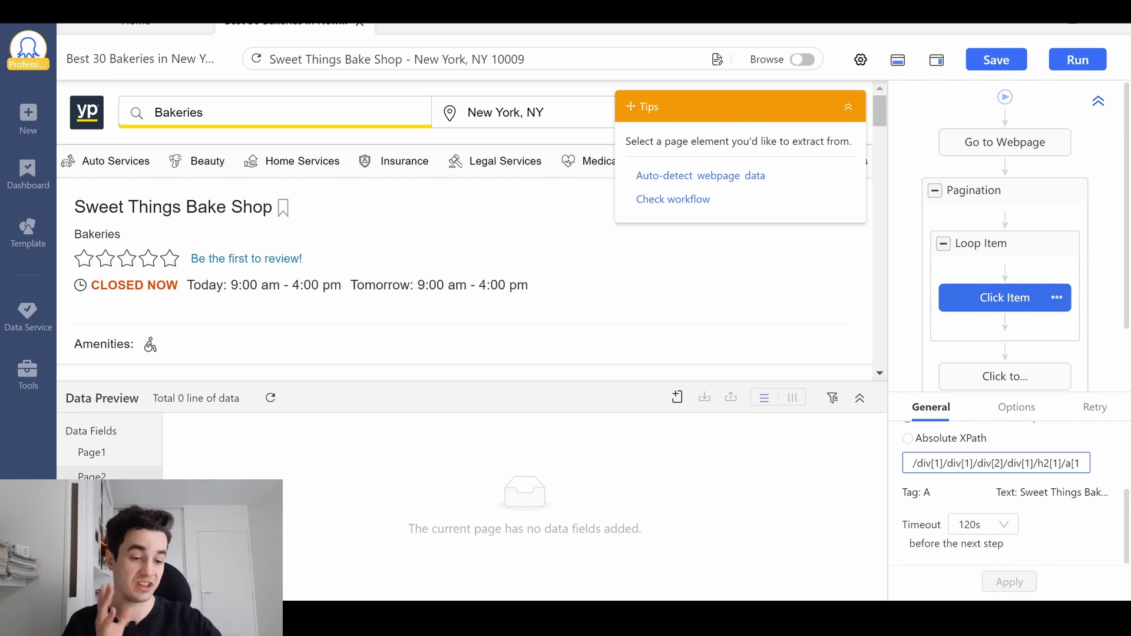
click(651, 540)
key(alt+Tab)
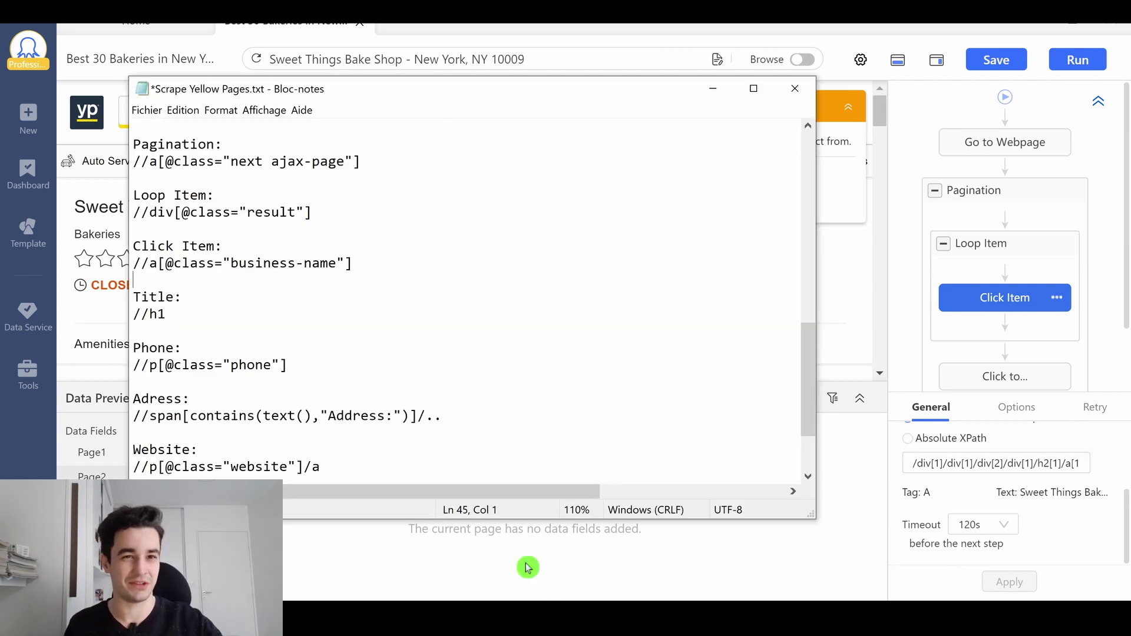
drag(377, 261, 116, 268)
key(ctrl+c)
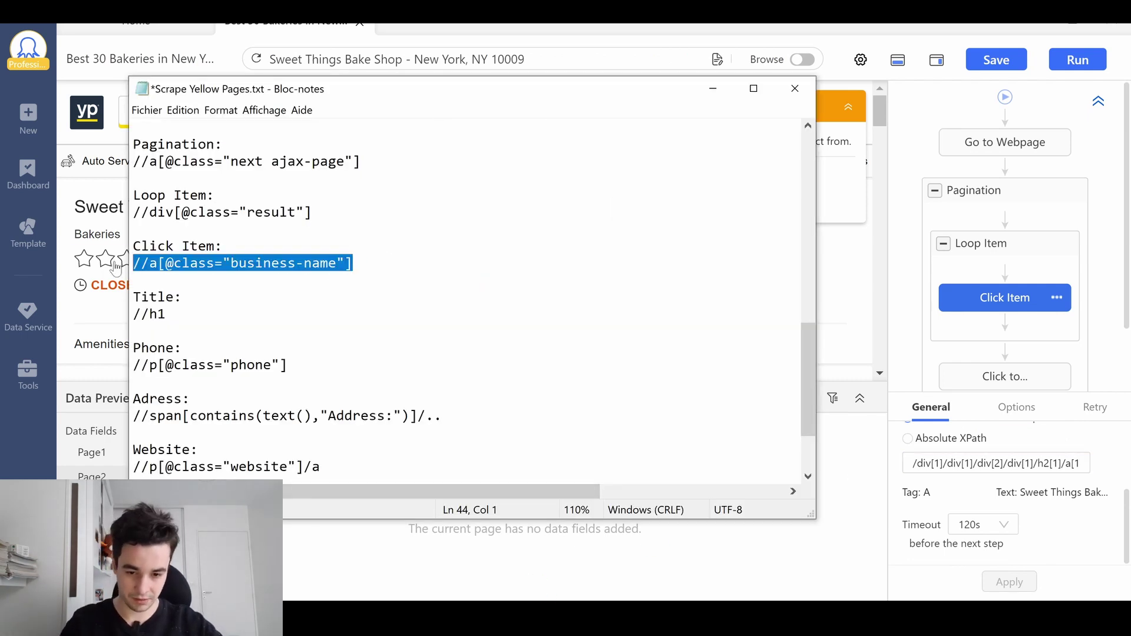
click(712, 89)
click(999, 462)
key(ctrl+v)
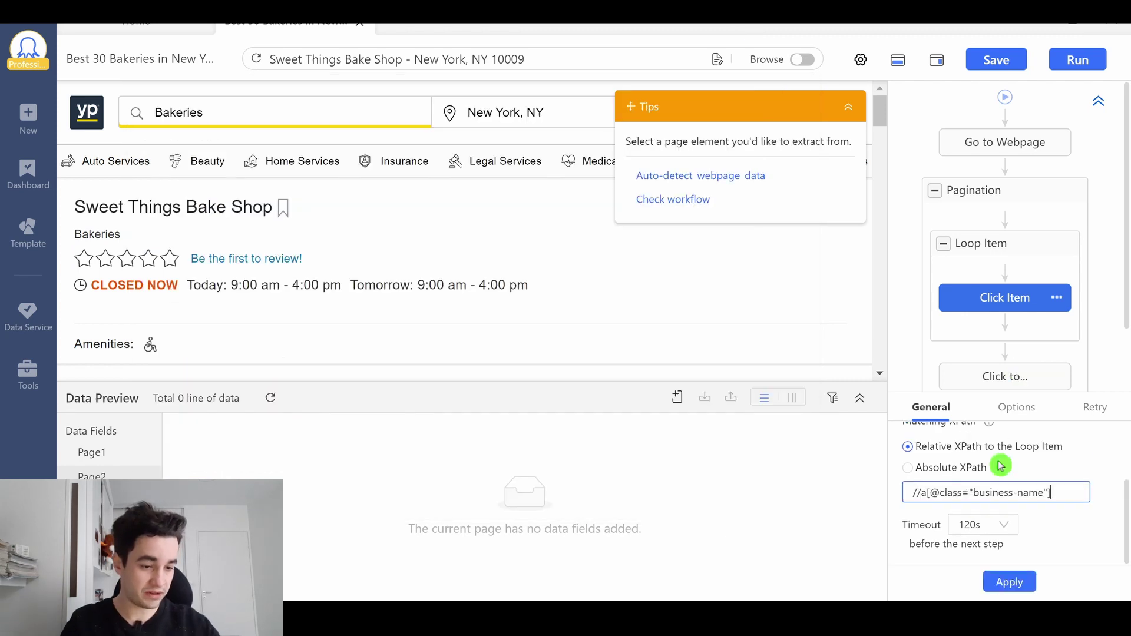
click(1004, 582)
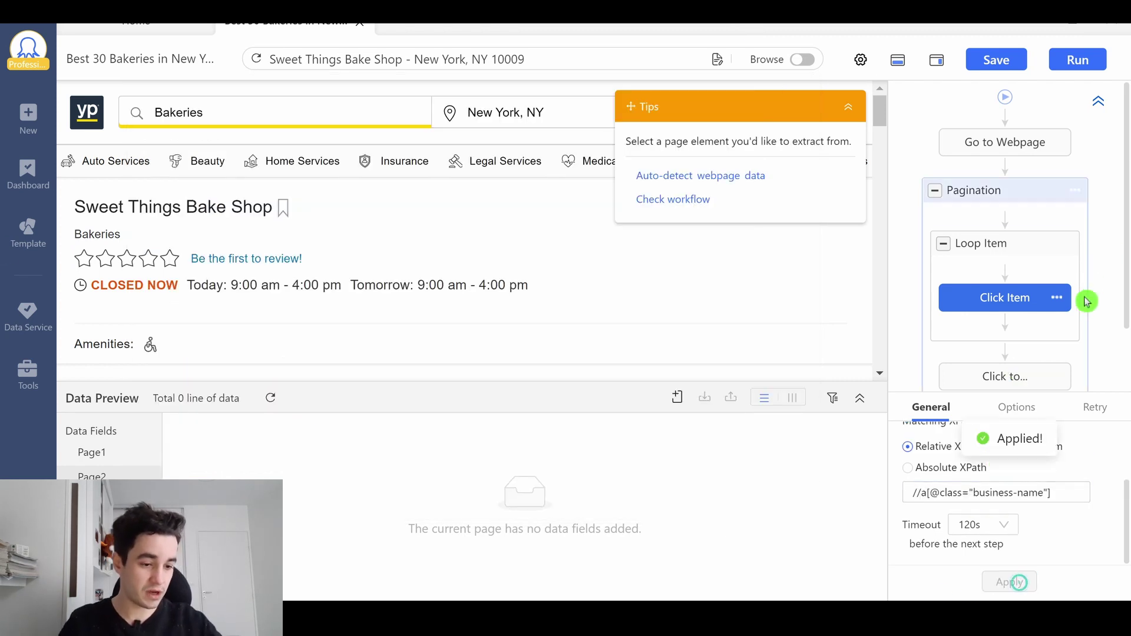
Select Loop Item and Click Item to load the Sweet Things Bake Shop detail page
click(962, 244)
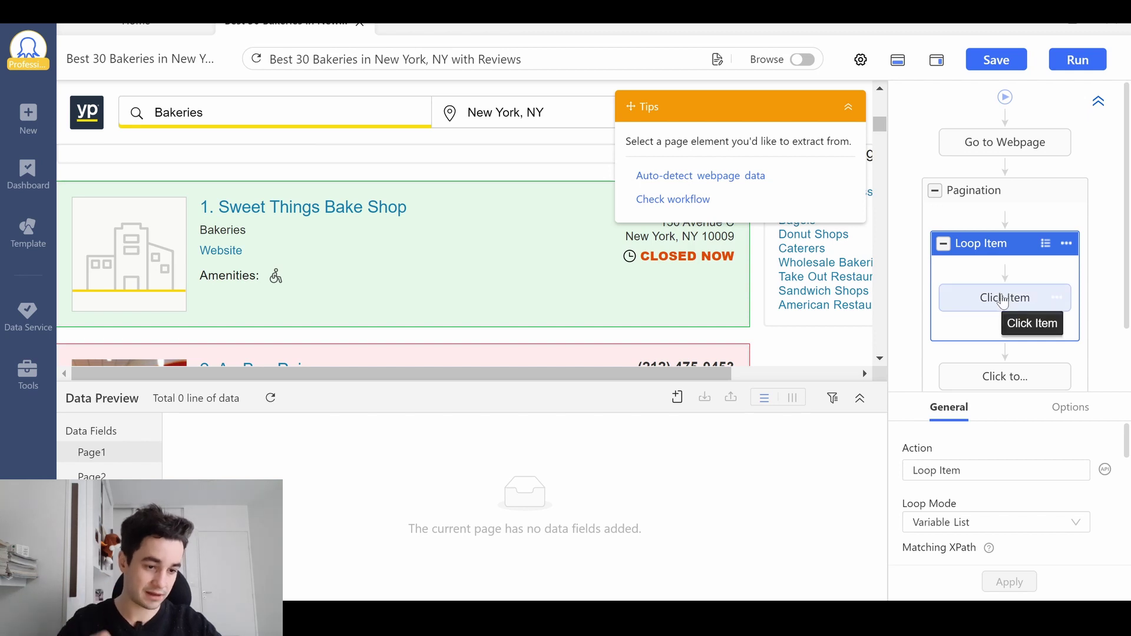
click(1004, 297)
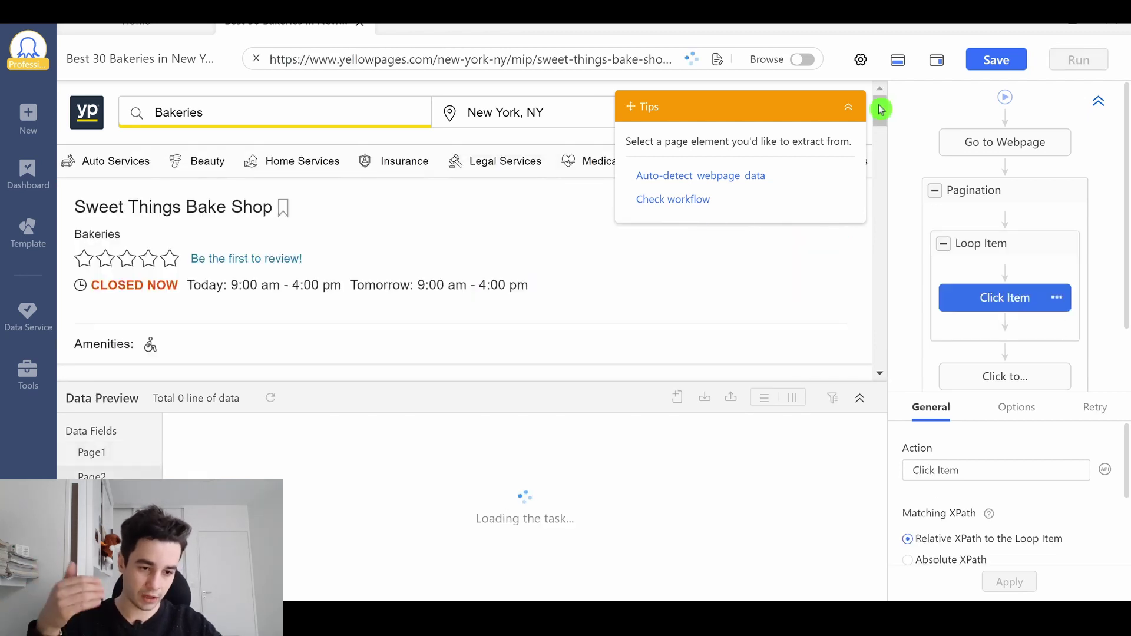
click(848, 107)
scroll(792, 207, down, 3)
scroll(792, 207, down, 3)
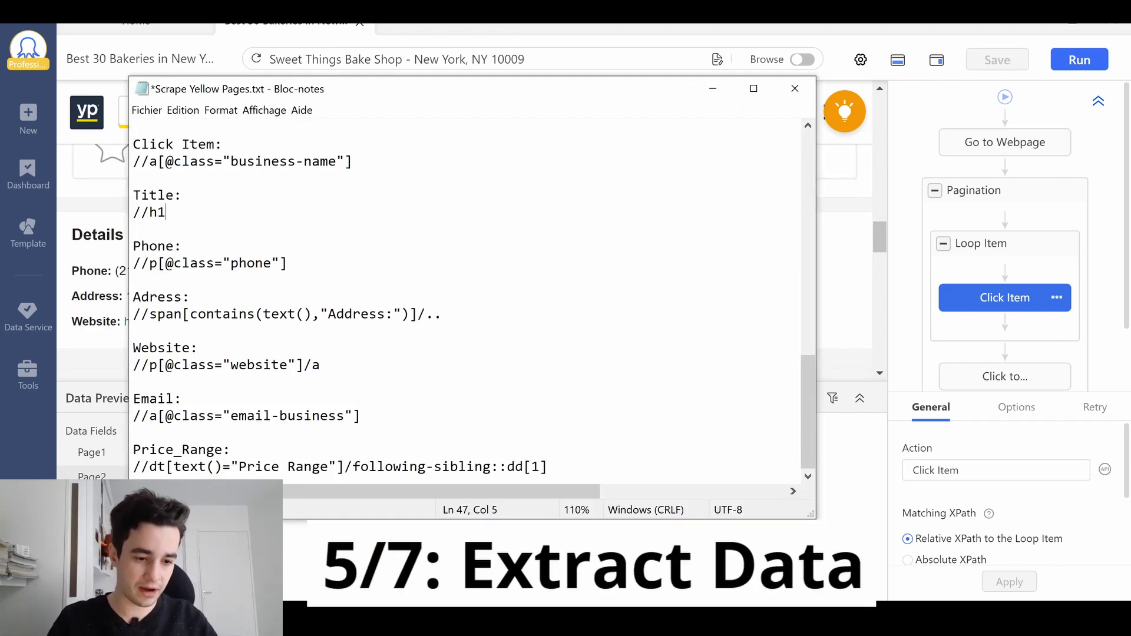
click(707, 89)
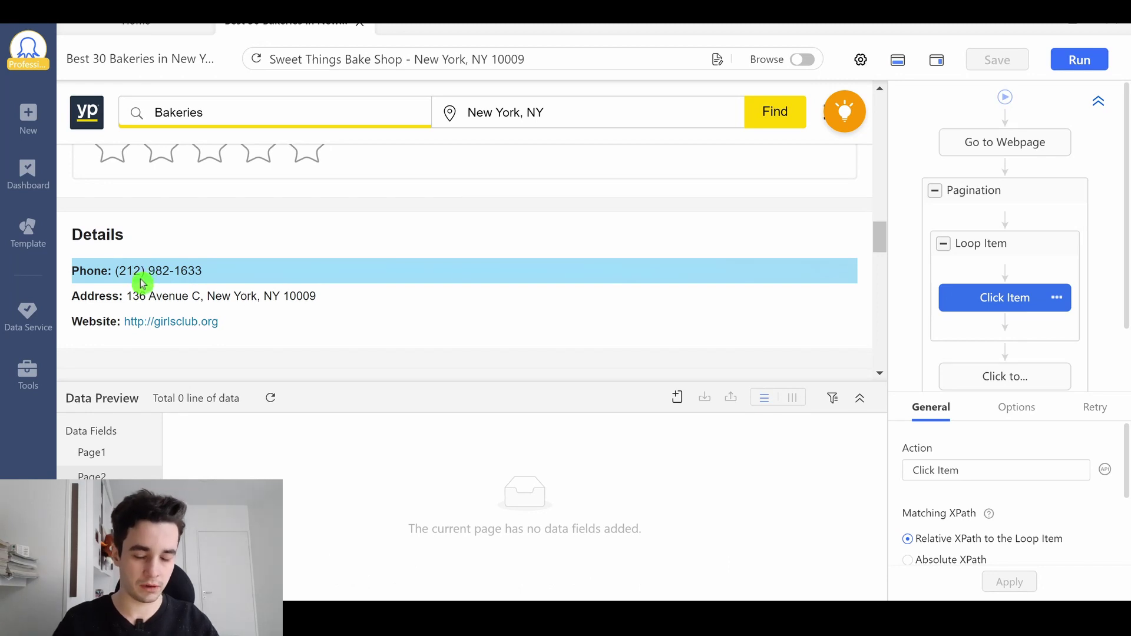
click(198, 278)
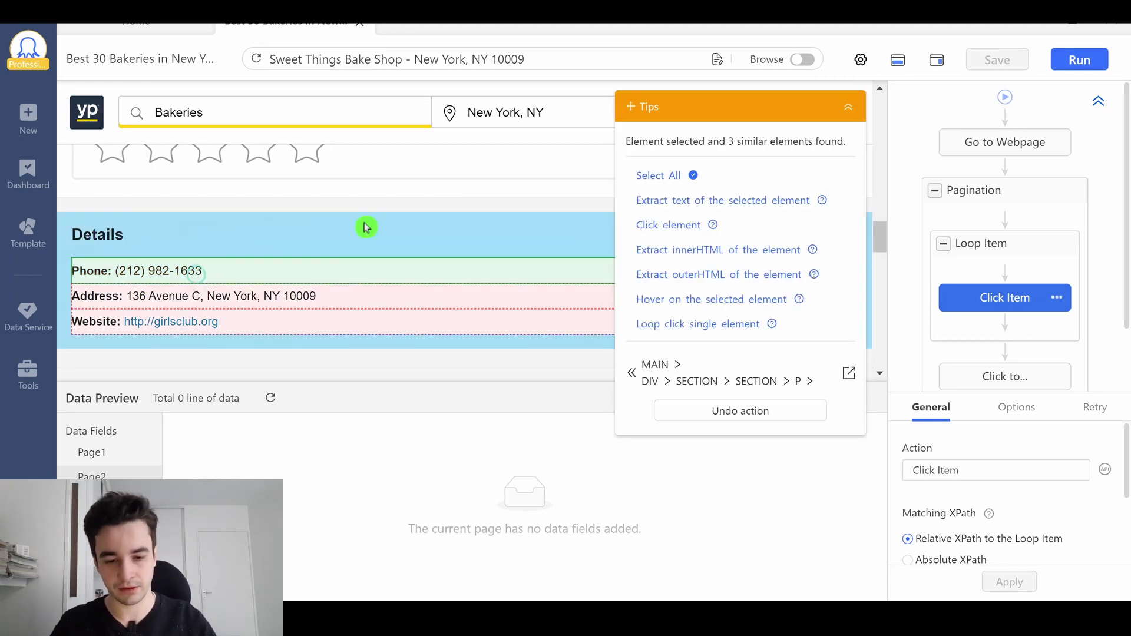
click(729, 201)
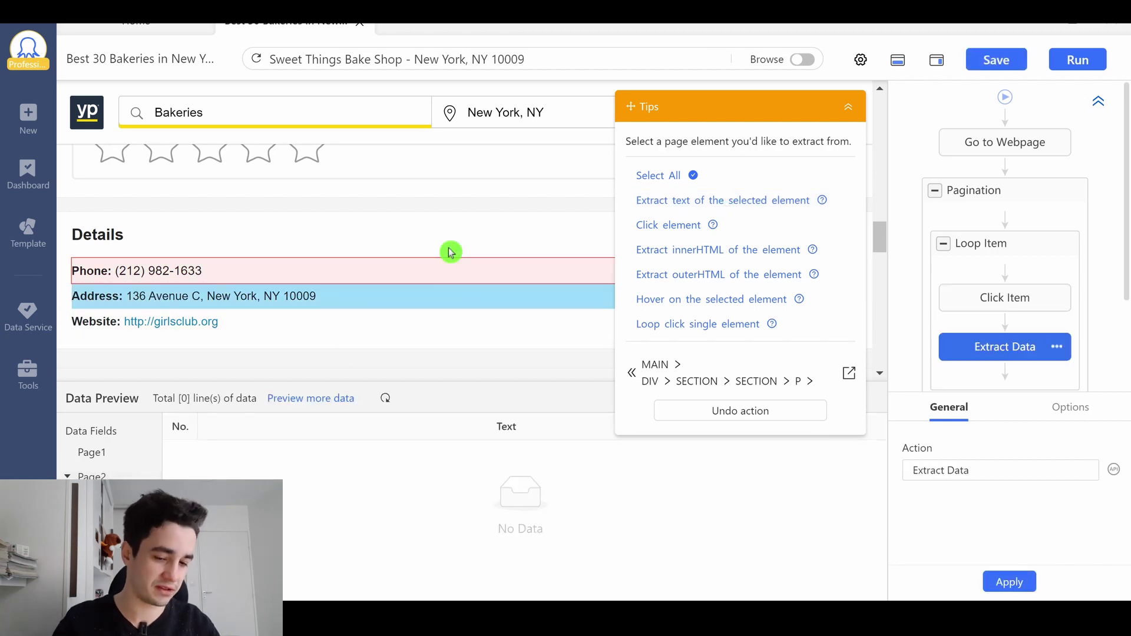
scroll(451, 252, down, 2)
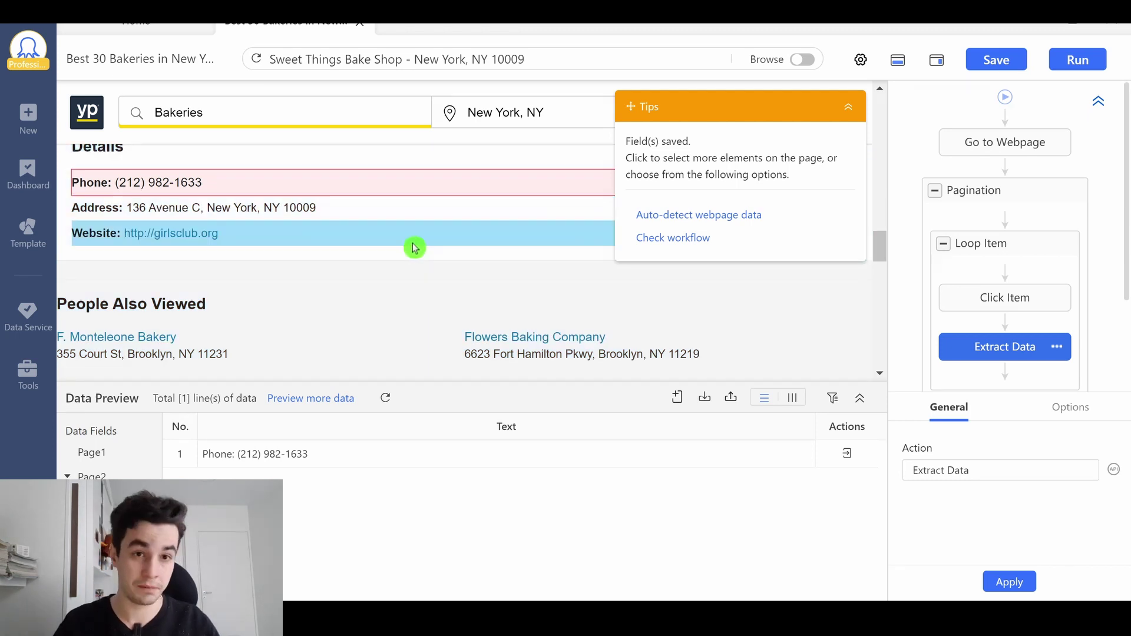
click(848, 112)
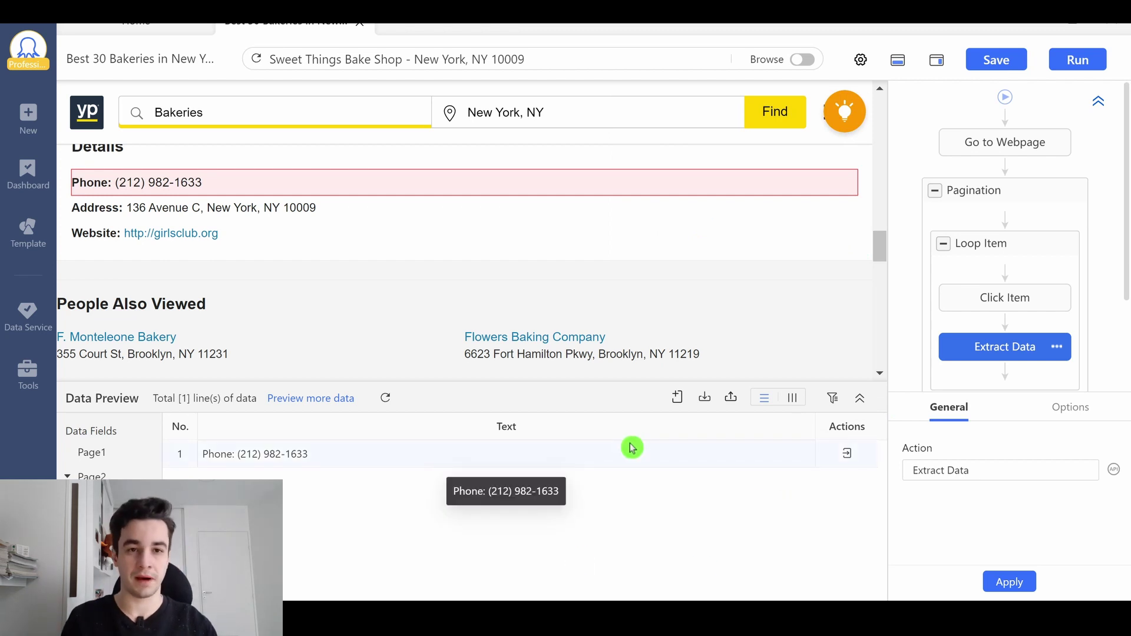
Delete the auto-created extraction step and add a Title custom field using the //h1 XPath
click(1054, 348)
click(1001, 447)
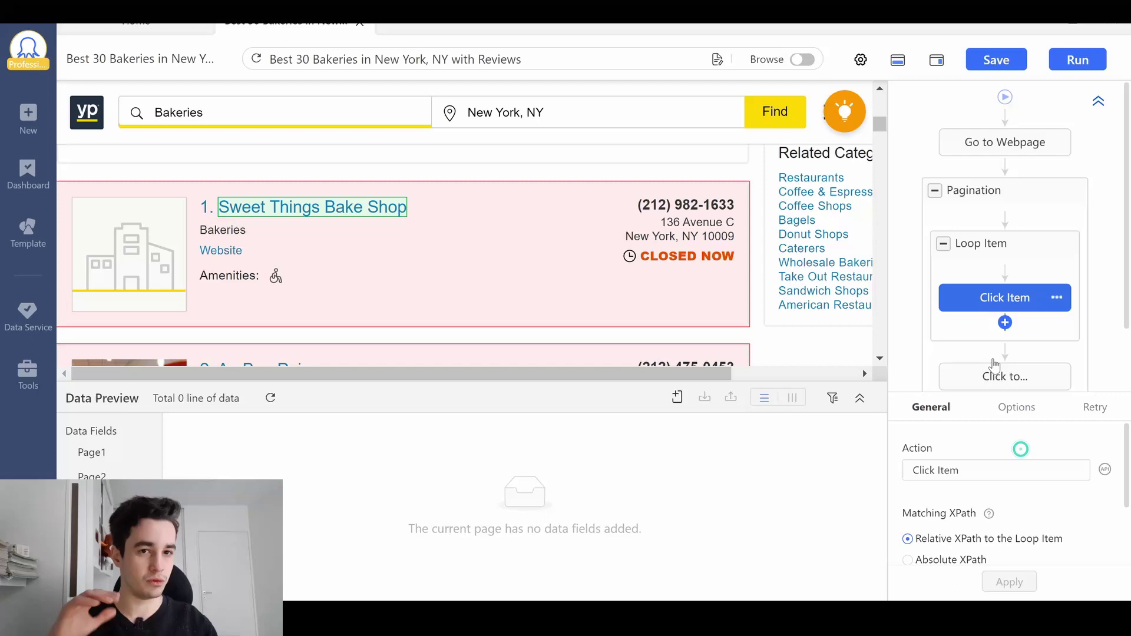
click(995, 361)
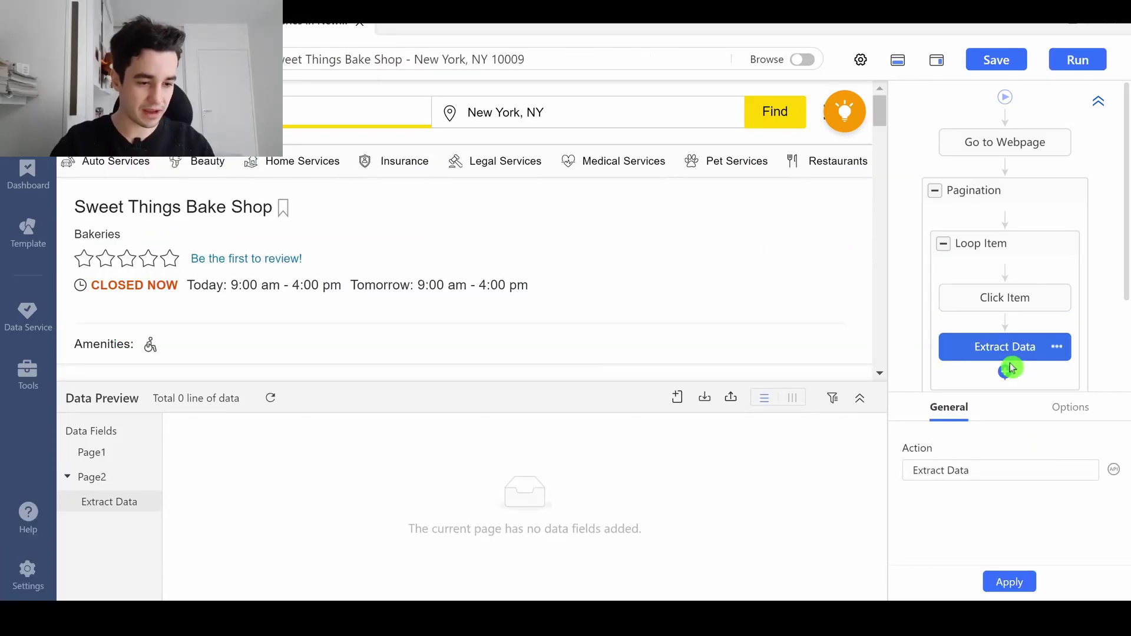
click(672, 405)
click(572, 437)
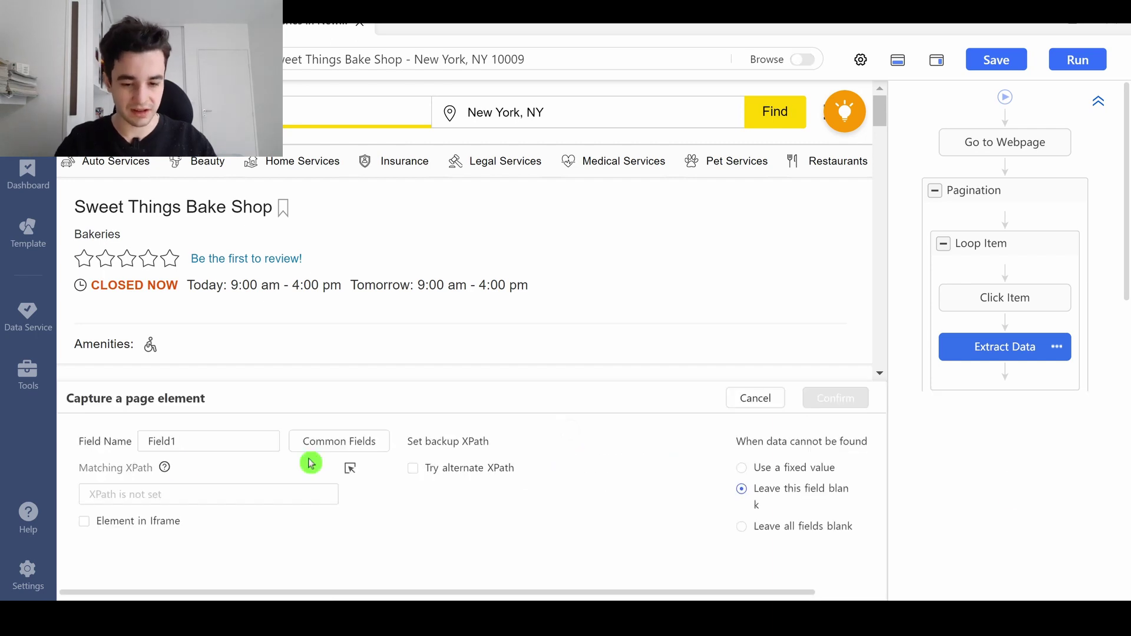
double_click(165, 441)
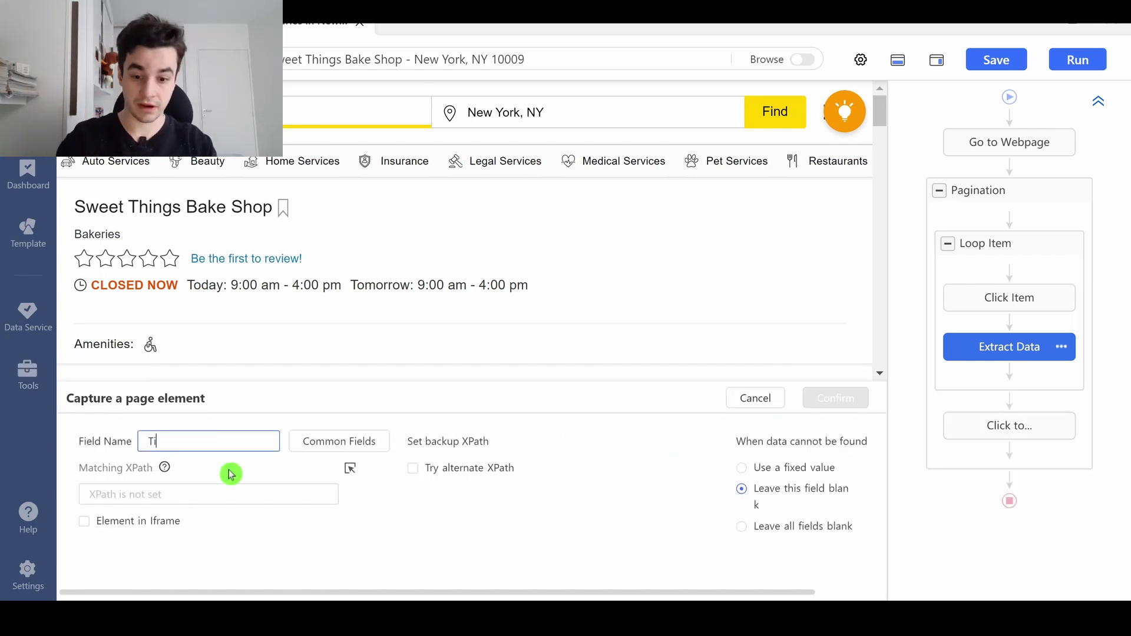
key(alt+Tab)
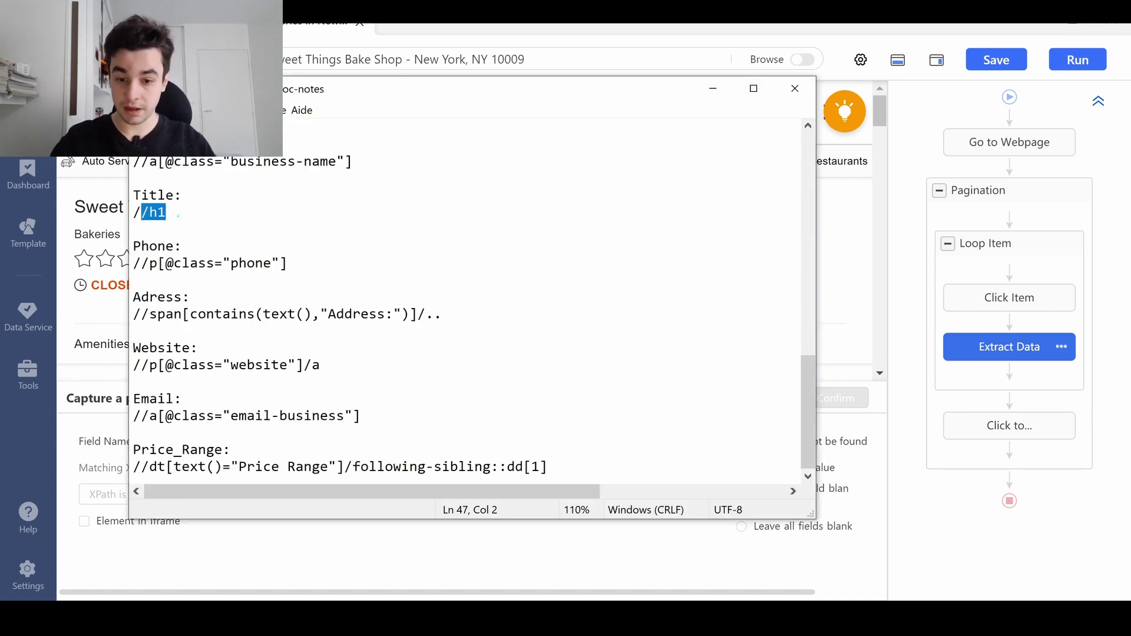
click(76, 494)
text(//h1)
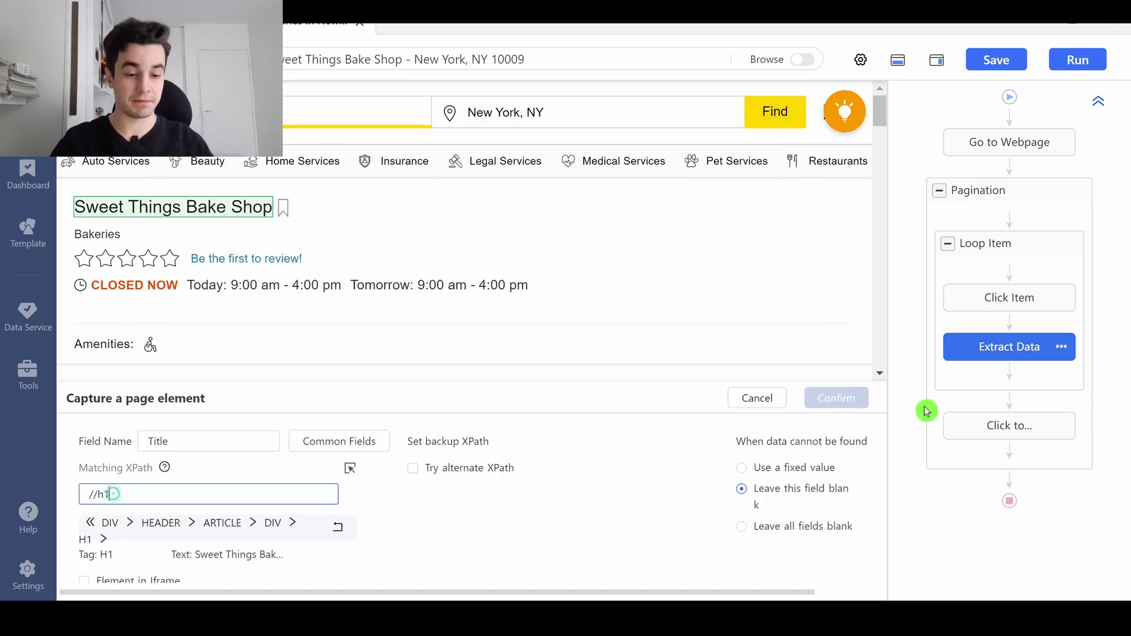
click(831, 398)
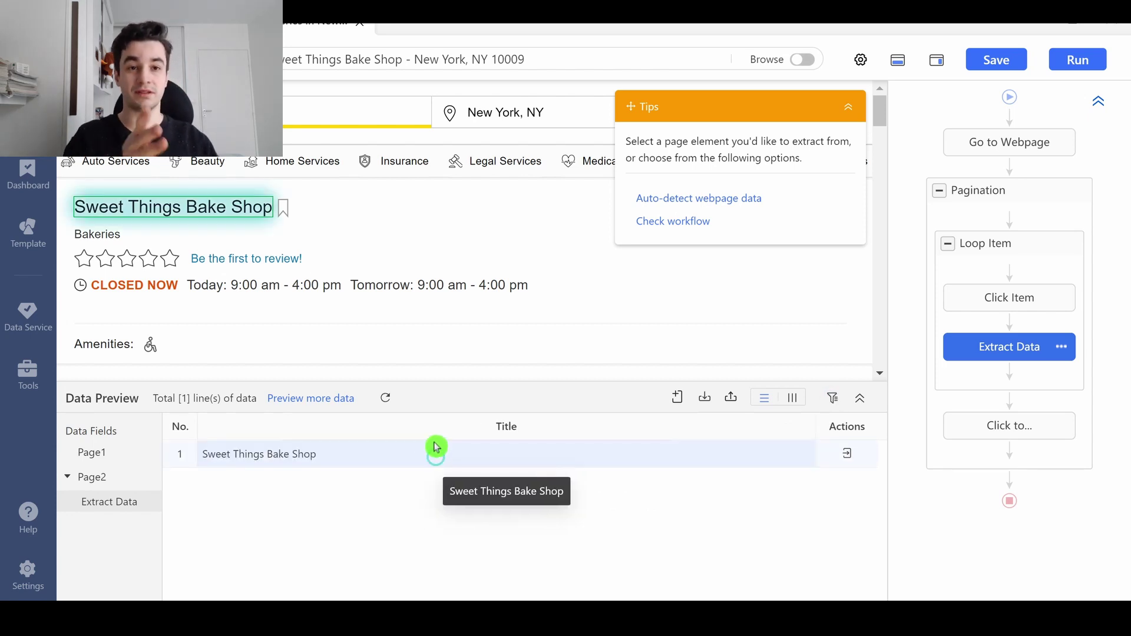
Add a Phone field using the phone XPath copied from the notes
click(628, 616)
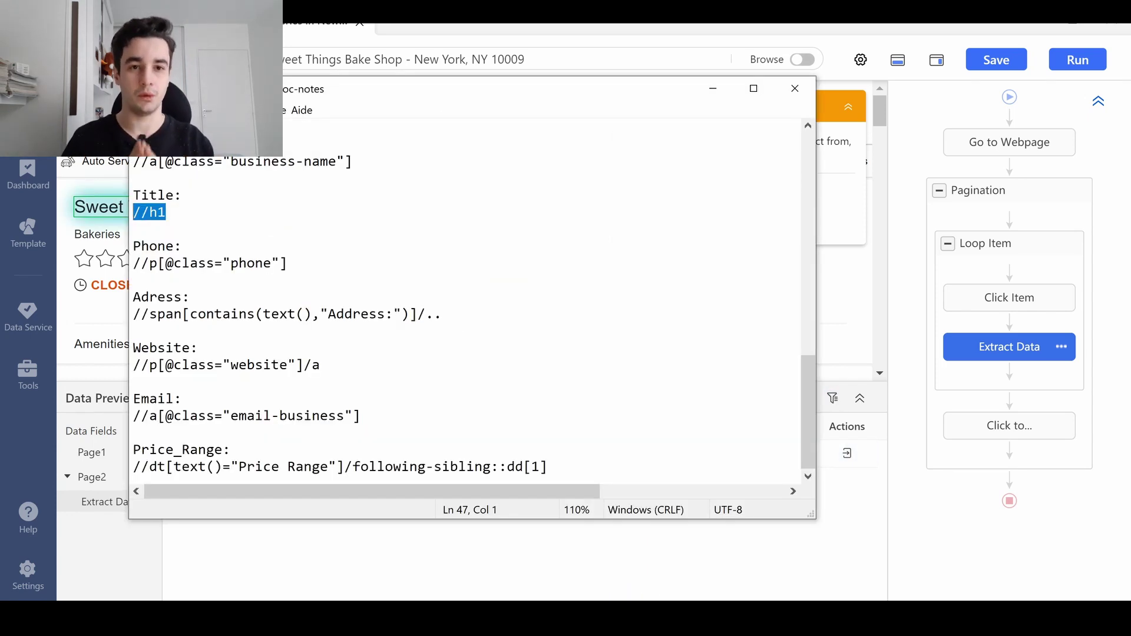
drag(288, 263, 133, 263)
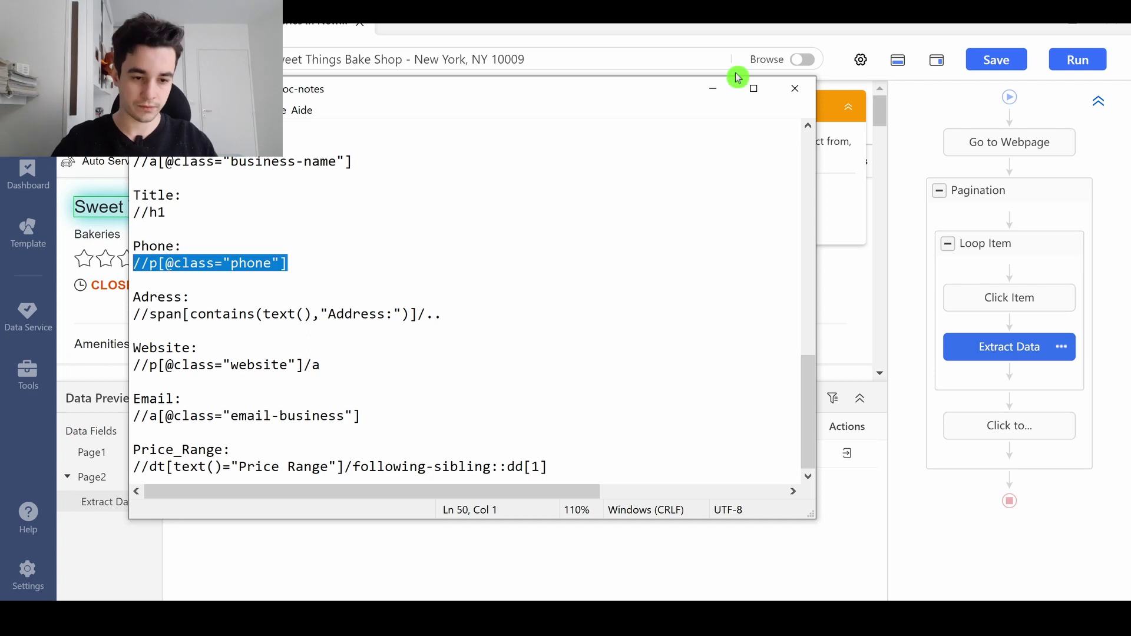
click(712, 88)
click(677, 399)
click(209, 494)
text(//*[@class='phone'])
double_click(208, 441)
text(Phone)
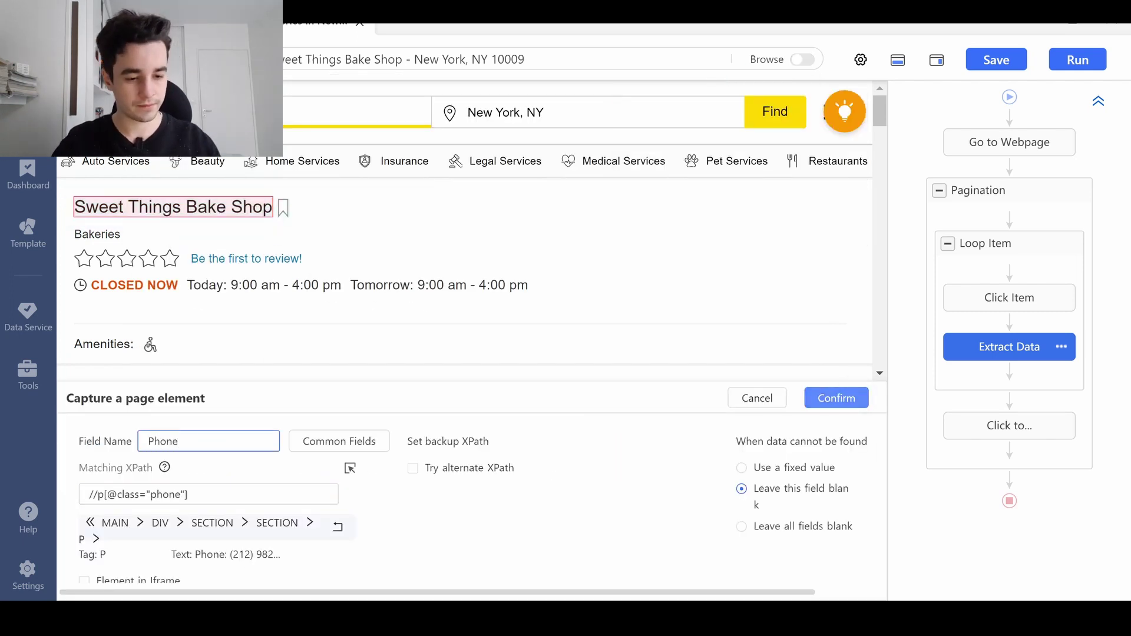
click(835, 398)
Add an Address field from its saved XPath and check the extracted address
click(677, 396)
click(627, 615)
drag(443, 313, 132, 313)
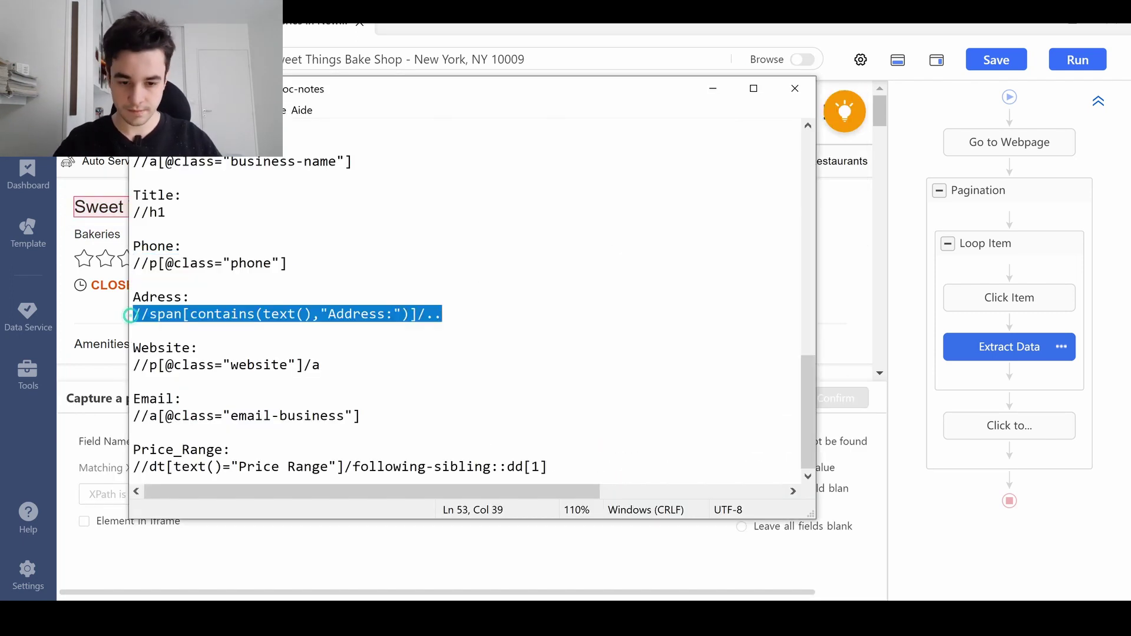
click(712, 88)
click(208, 494)
text(//span[contains(text(),"Address:")]/..)
double_click(204, 440)
text(Address)
click(835, 398)
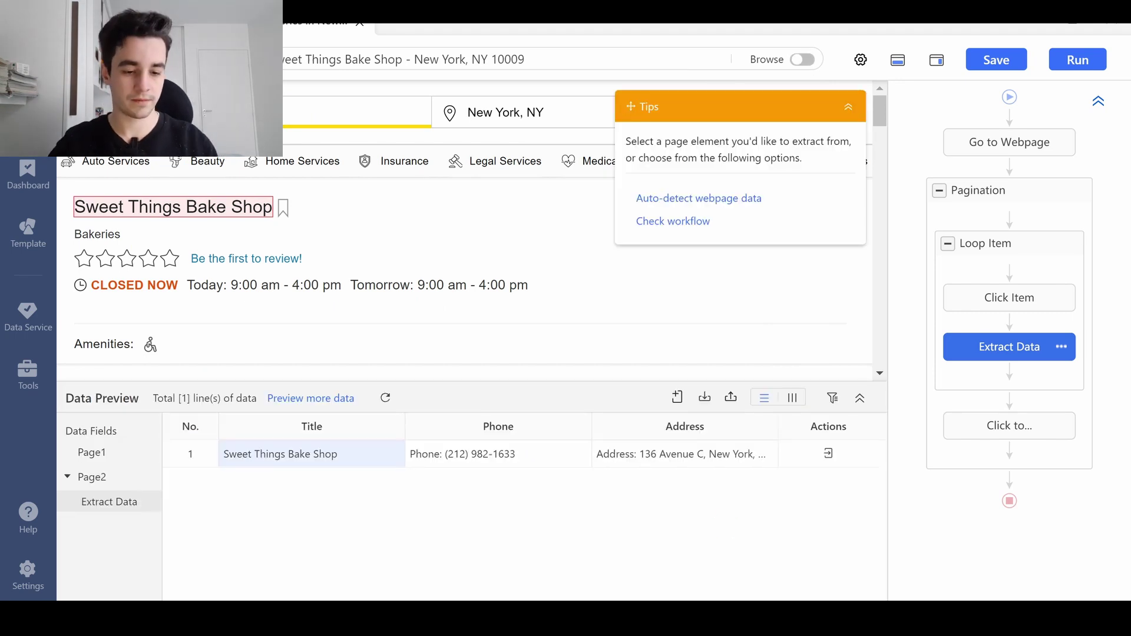
click(726, 454)
Add a Website field using the saved Website XPath
click(676, 400)
click(577, 470)
click(627, 616)
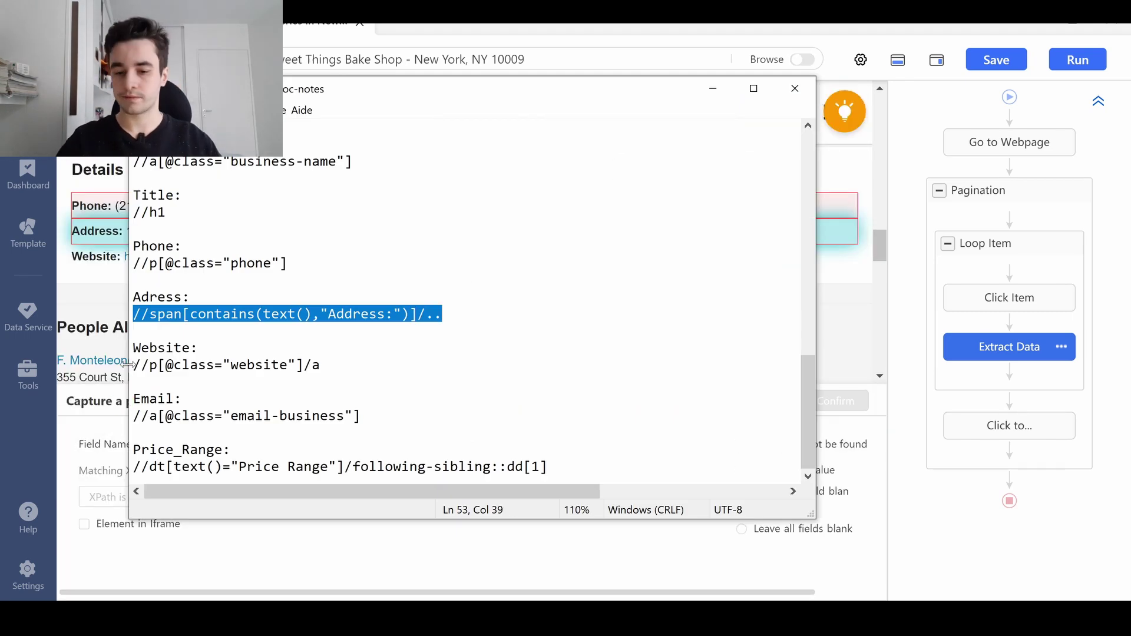
drag(322, 364, 131, 364)
click(707, 84)
click(208, 497)
text(//p[@class="website"]/a)
double_click(204, 444)
text(W)
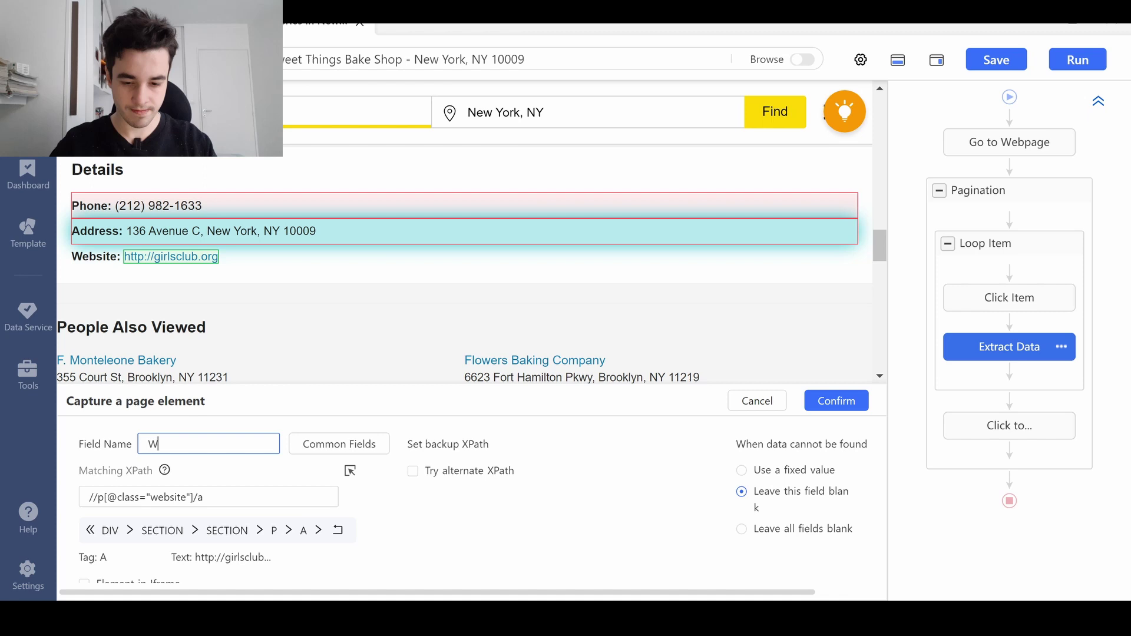
text(ebsite)
click(836, 401)
Add an Email field using the saved Email XPath
click(662, 404)
click(583, 429)
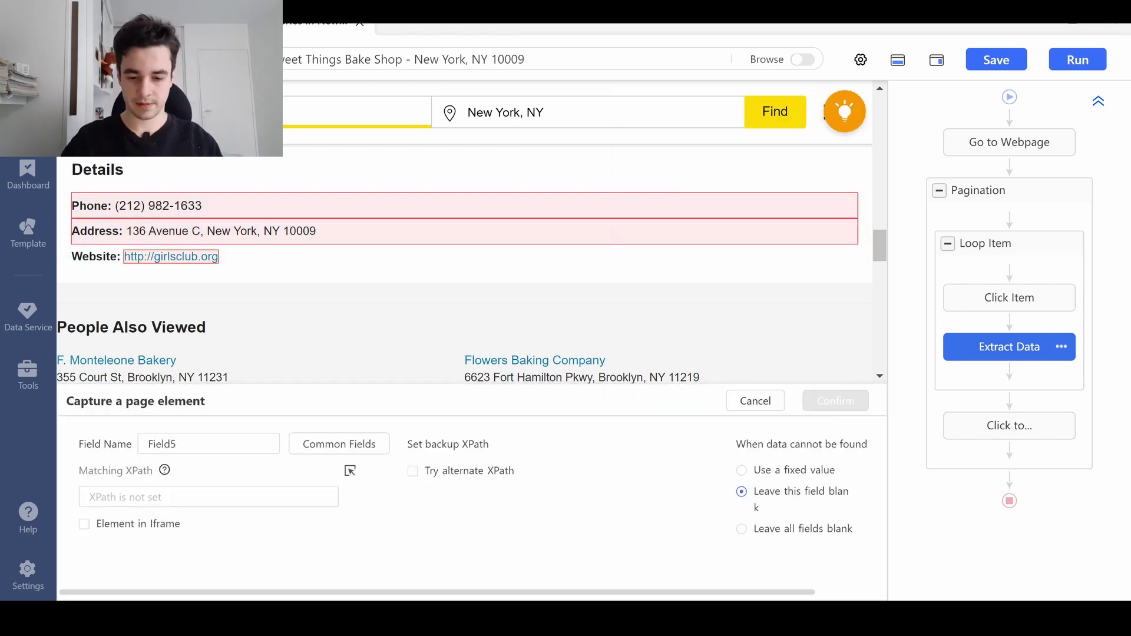
click(628, 616)
drag(133, 416, 360, 415)
key(ctrl+c)
click(713, 88)
click(208, 496)
key(ctrl+v)
double_click(204, 443)
text(Email)
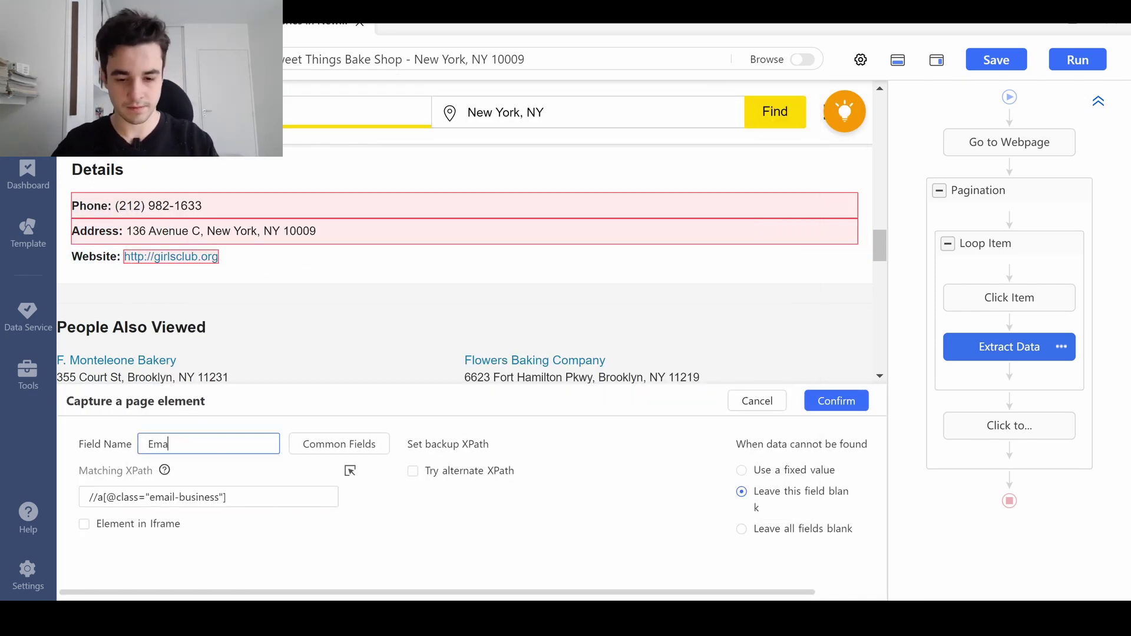
key(Return)
click(678, 400)
Add a price range field named Price_ using the saved Price_Range XPath
click(612, 430)
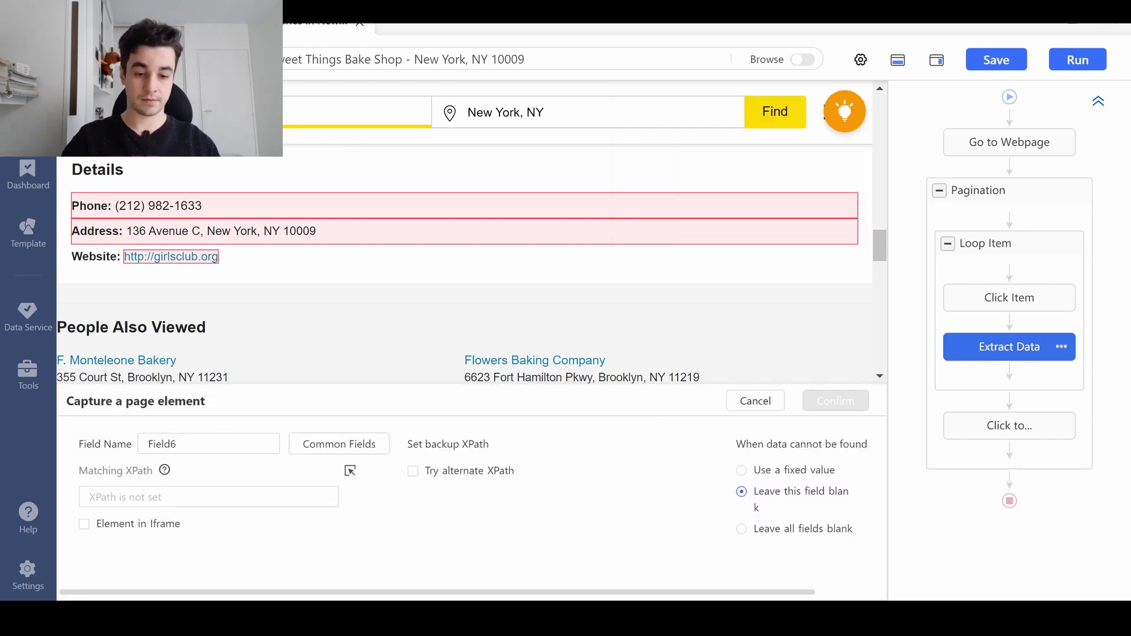
click(627, 616)
drag(133, 467, 548, 467)
key(ctrl+c)
click(713, 89)
click(208, 497)
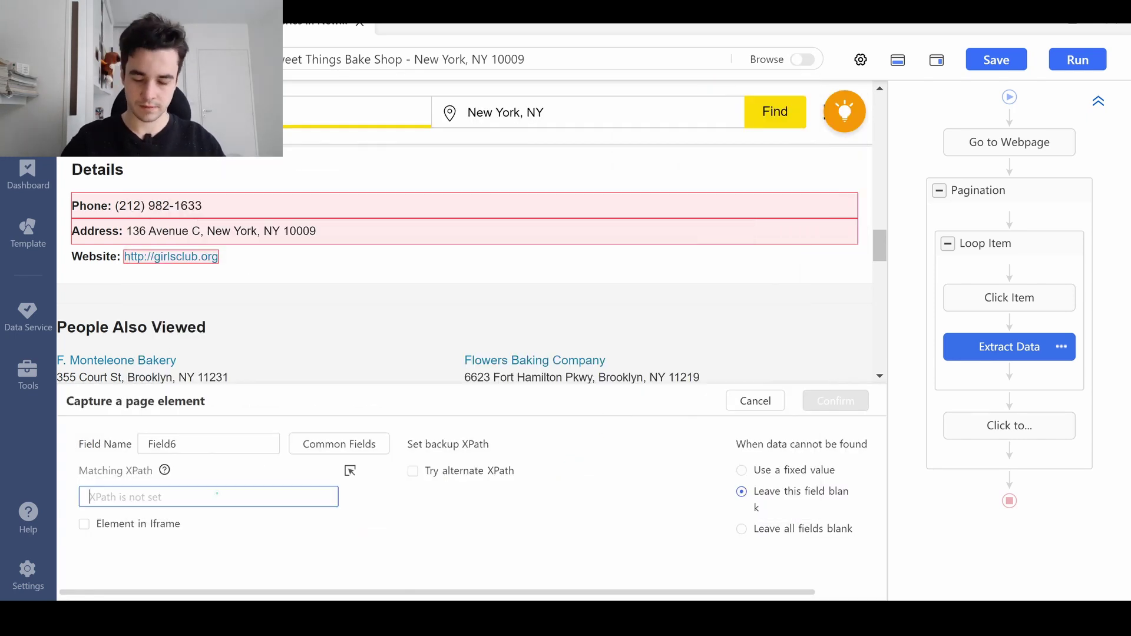
key(ctrl+v)
double_click(212, 447)
text(Price_)
click(836, 401)
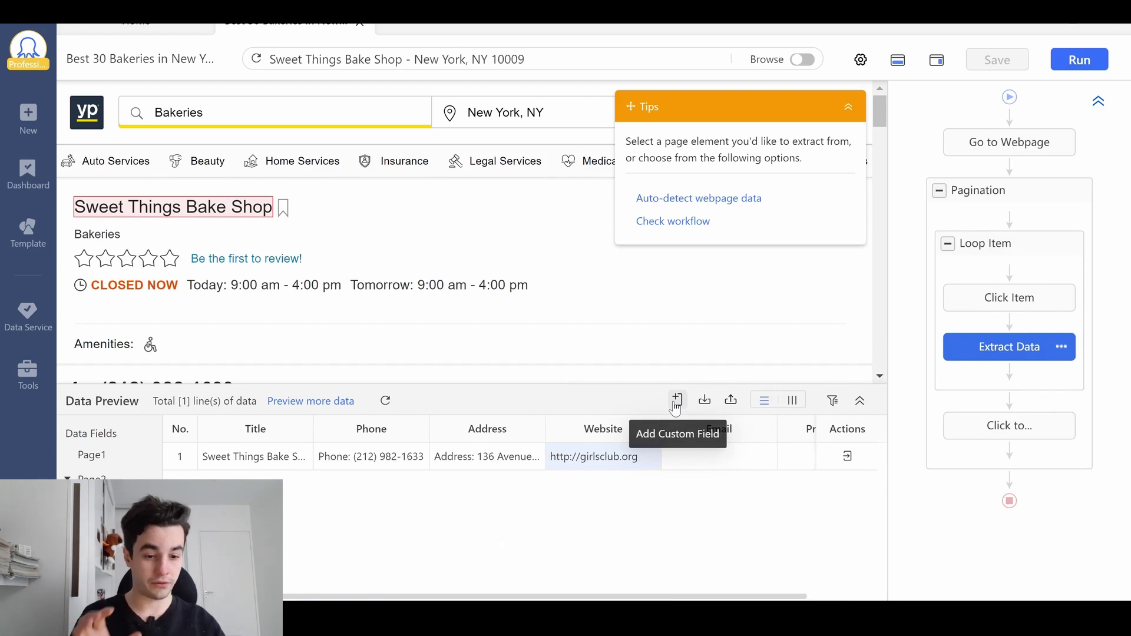
Add a Page_URL field and move it to the front of the extracted columns
click(676, 400)
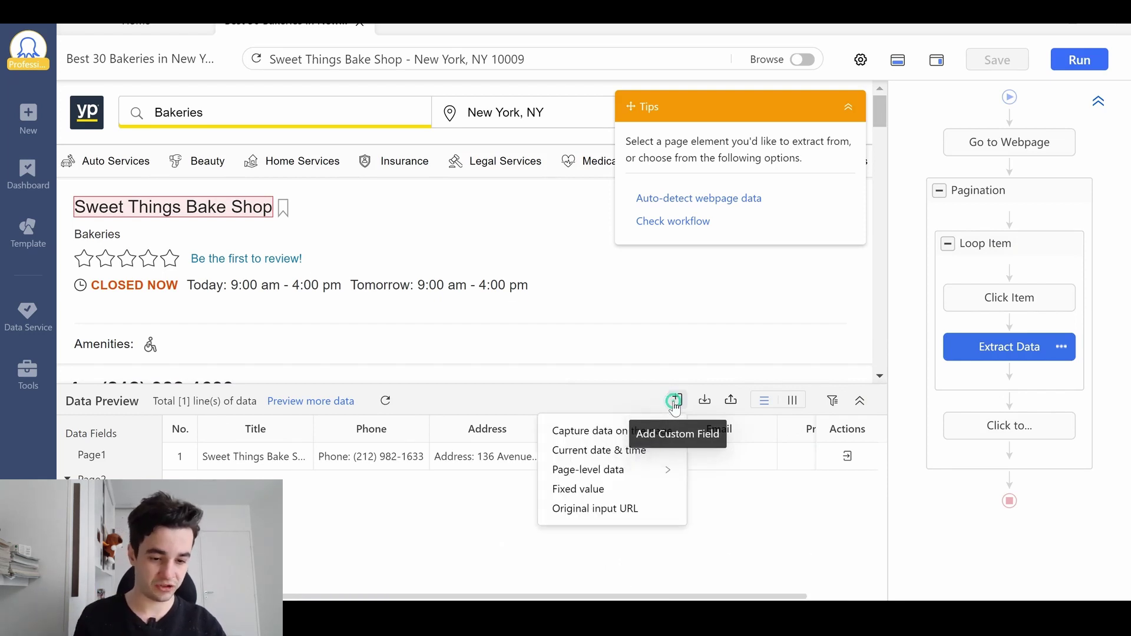
mouse_move(651, 469)
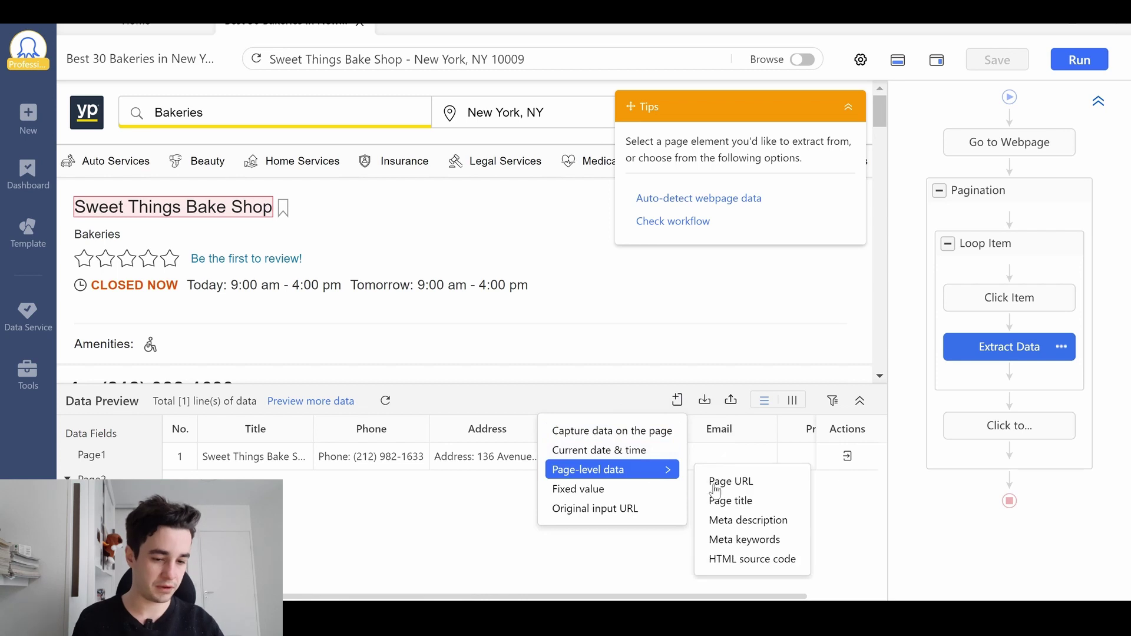
click(745, 482)
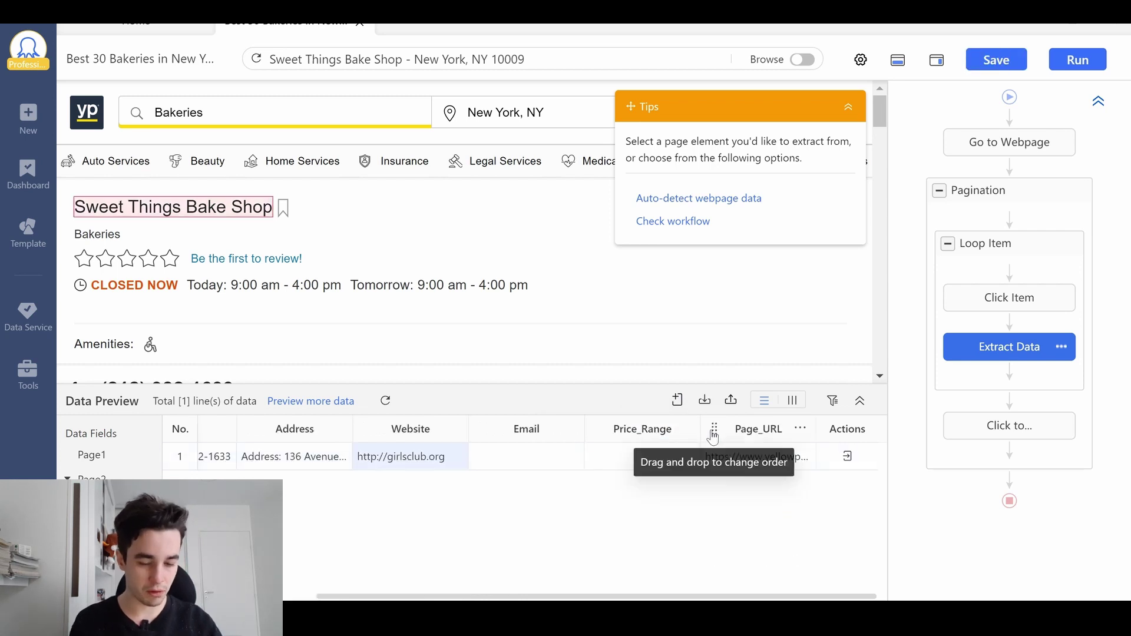
drag(754, 429, 255, 428)
Save the task and highlight the Phone value's source on the detail page
click(993, 61)
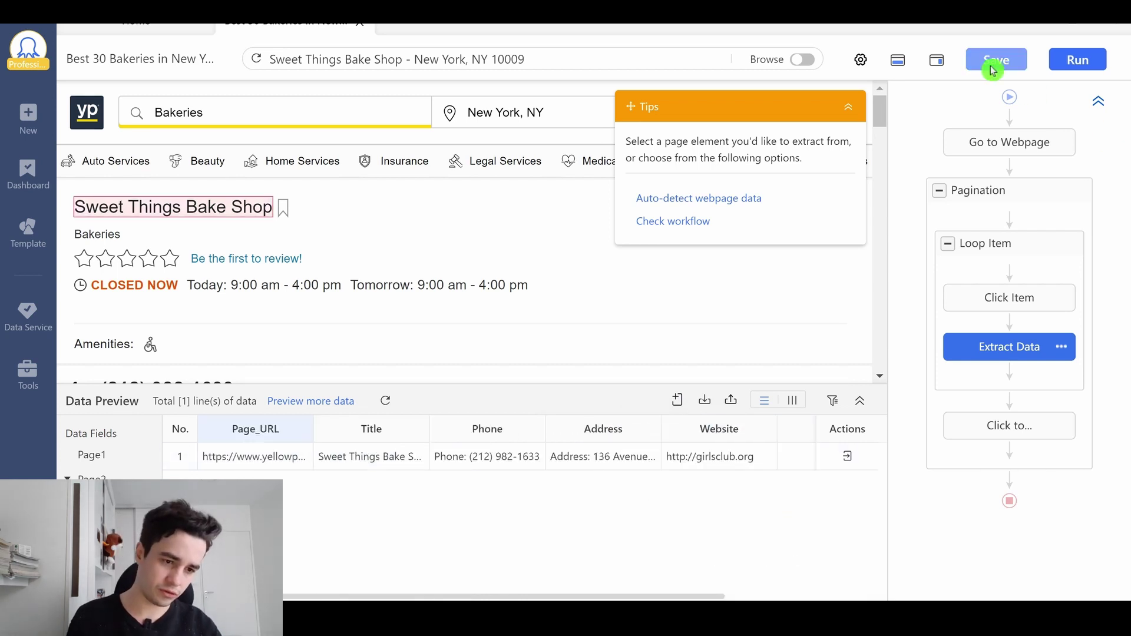
click(848, 109)
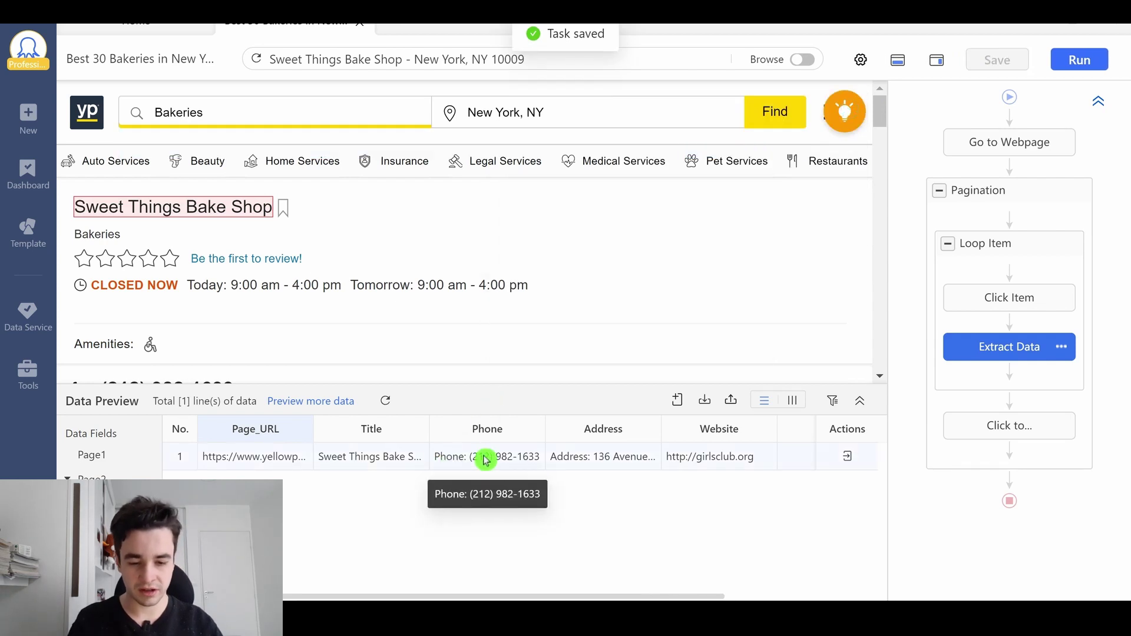
click(486, 458)
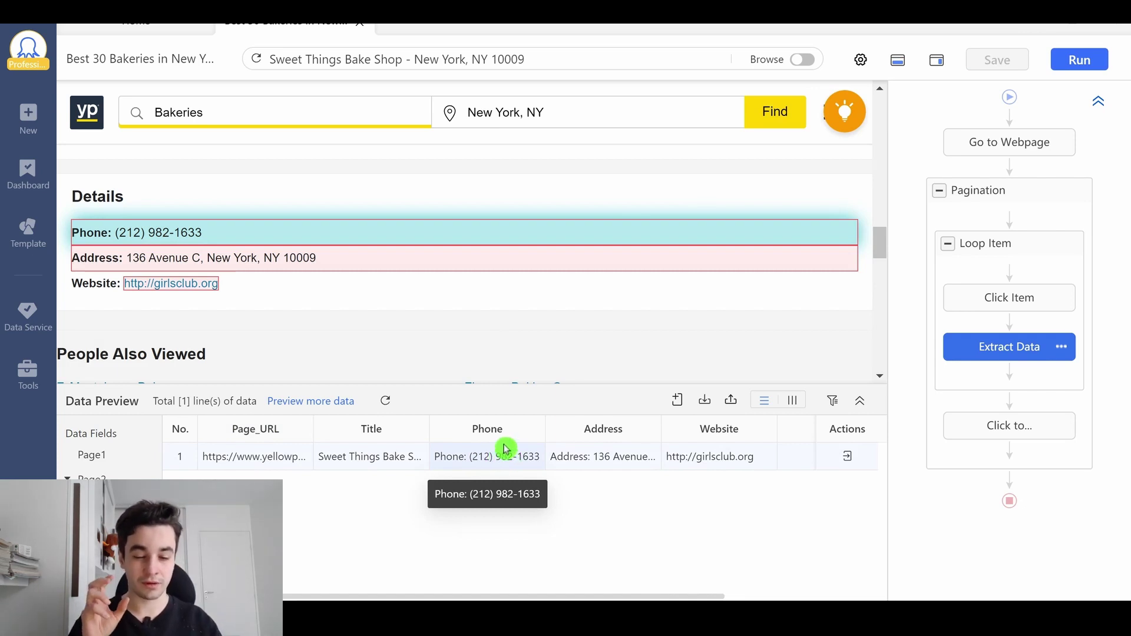
mouse_move(520, 436)
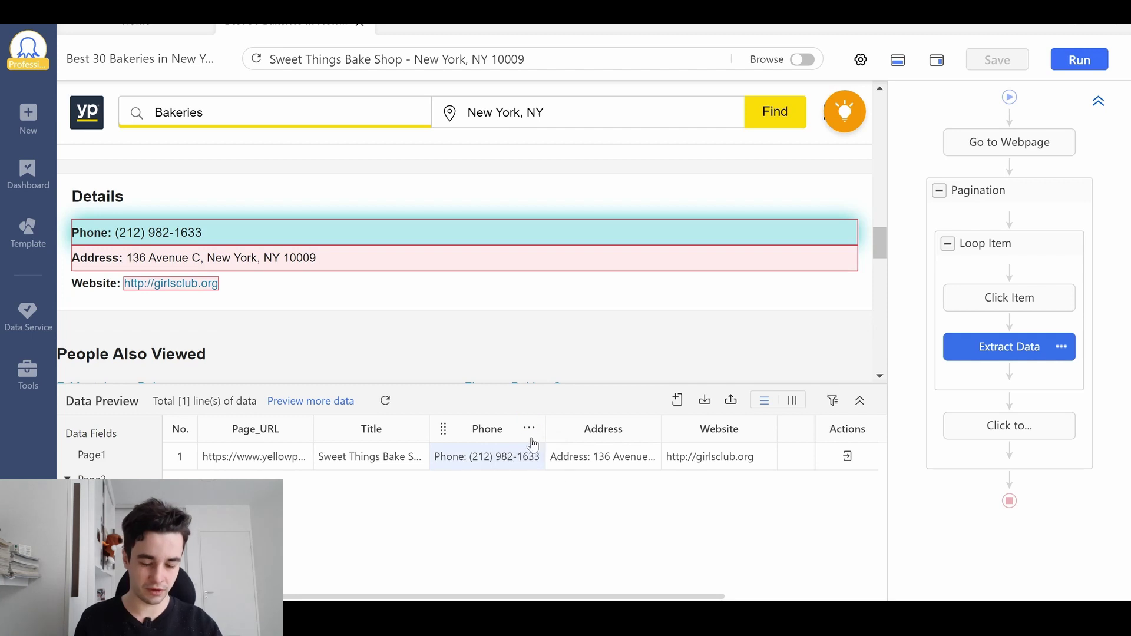
click(529, 429)
click(452, 495)
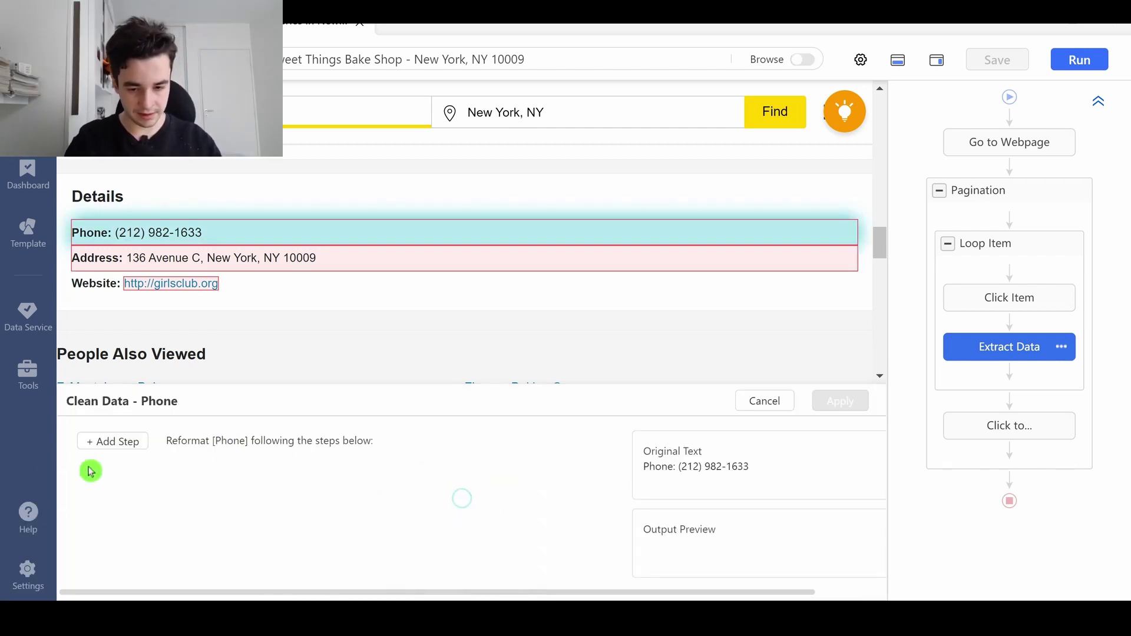
click(123, 441)
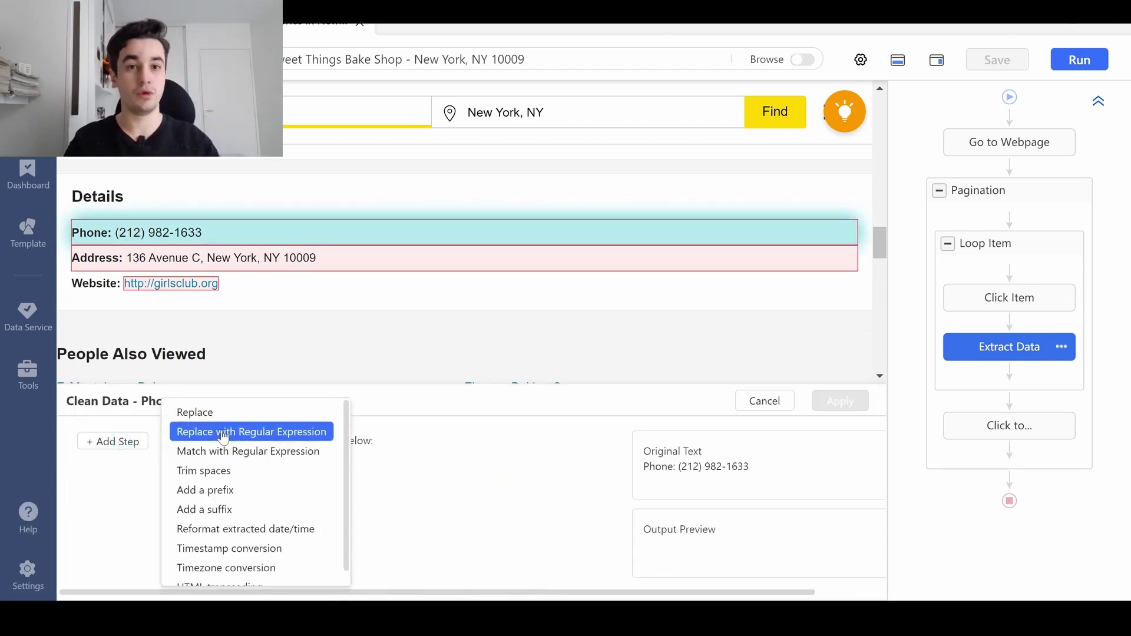
click(222, 436)
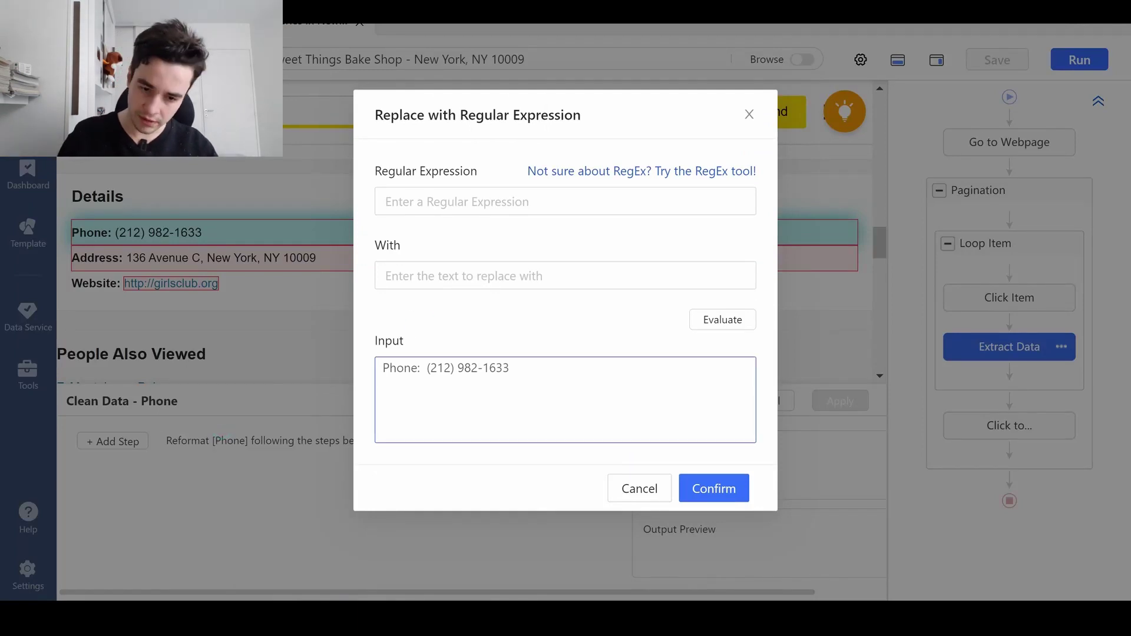
drag(427, 367, 342, 370)
click(418, 204)
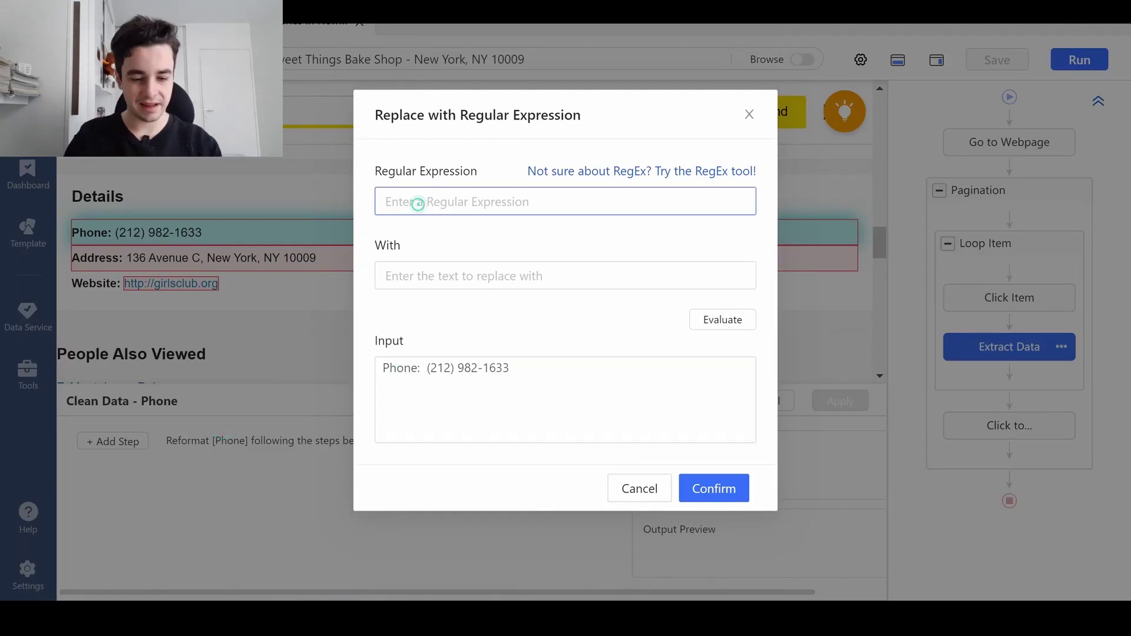
text(Phone:)
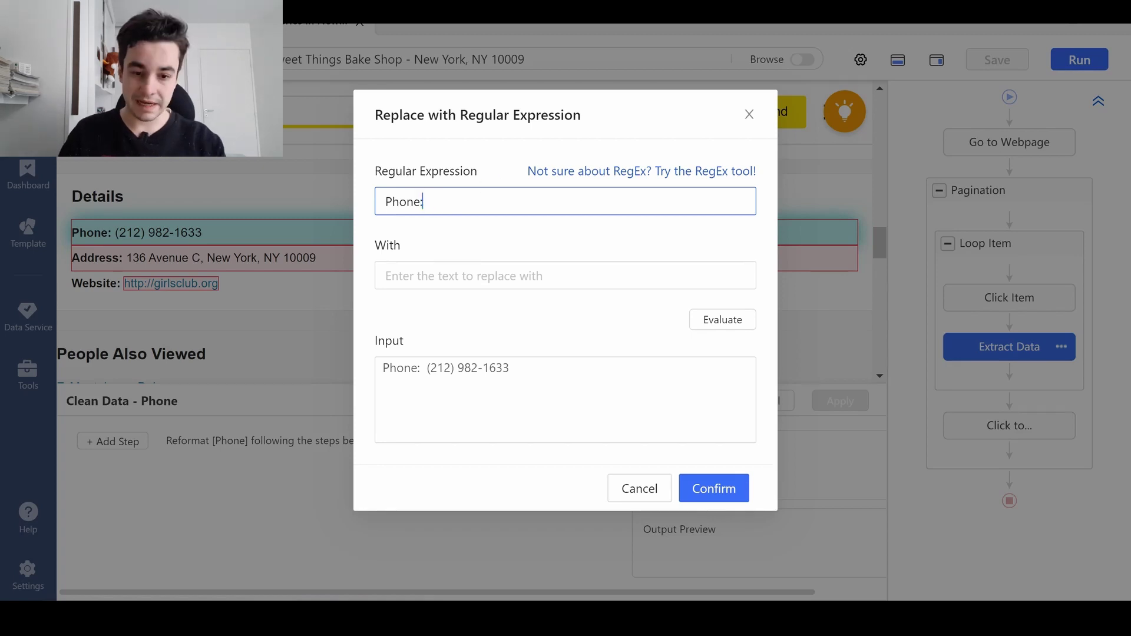
text(\s+)
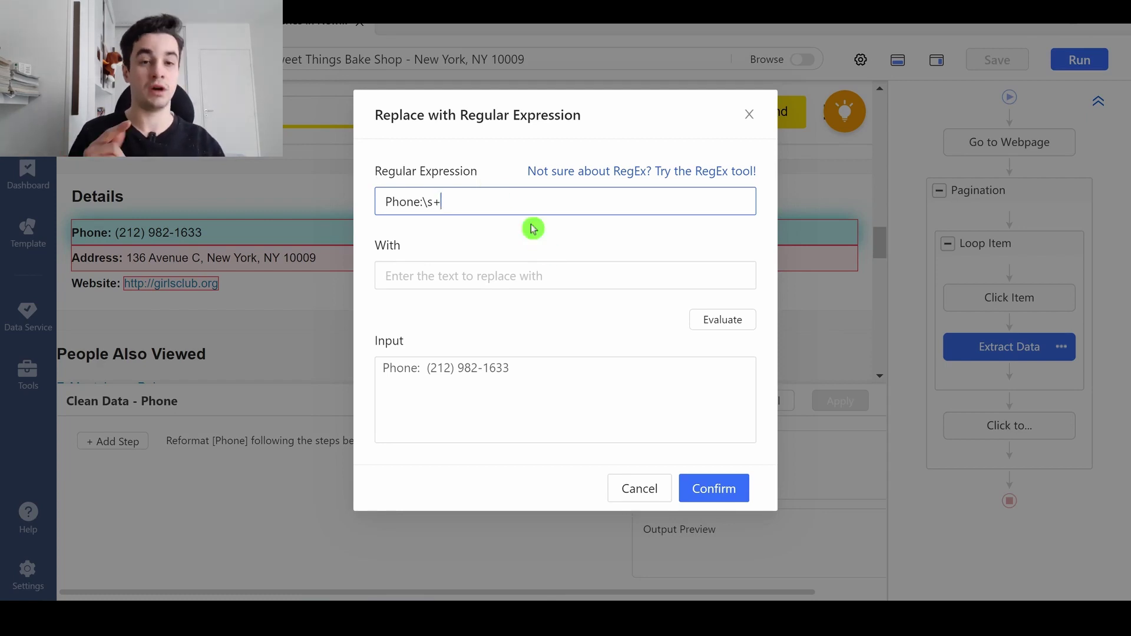
click(722, 320)
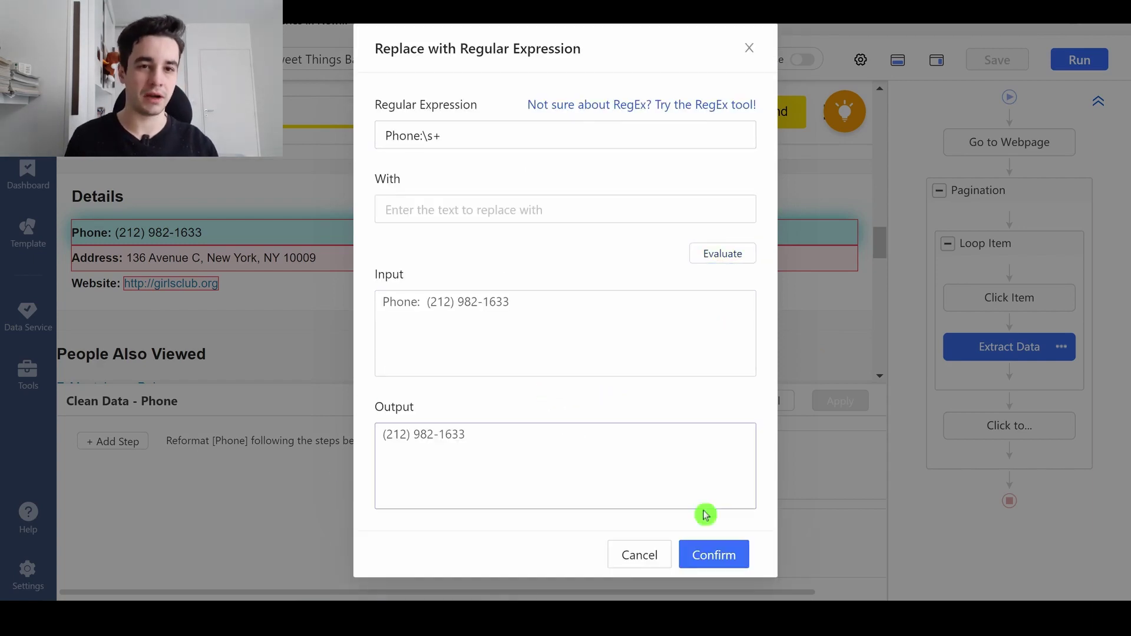
click(729, 560)
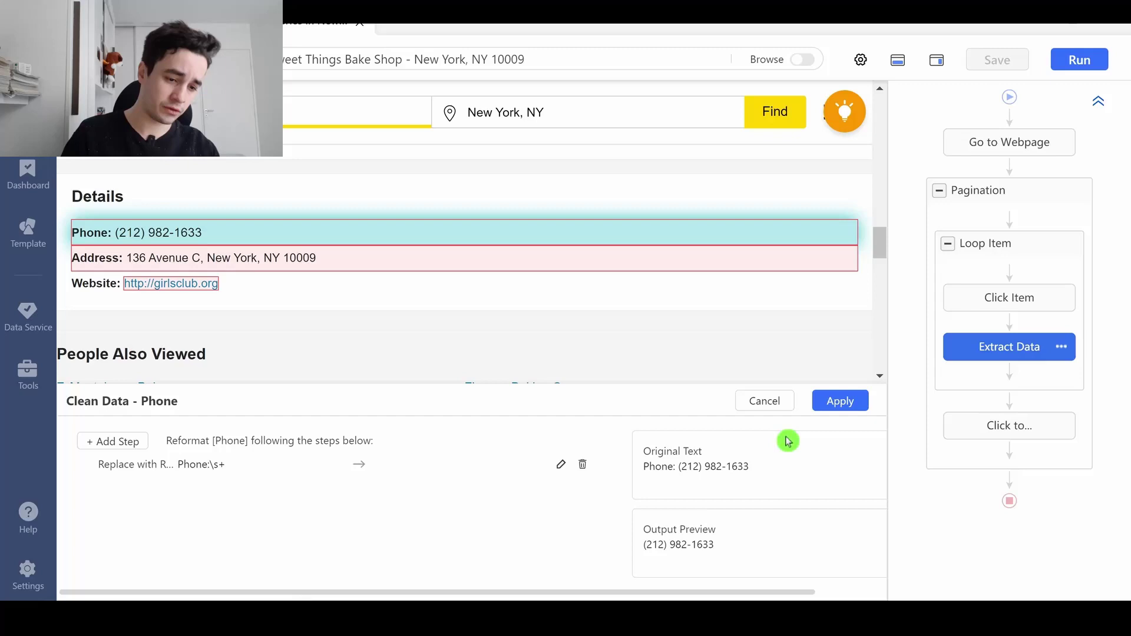
click(834, 399)
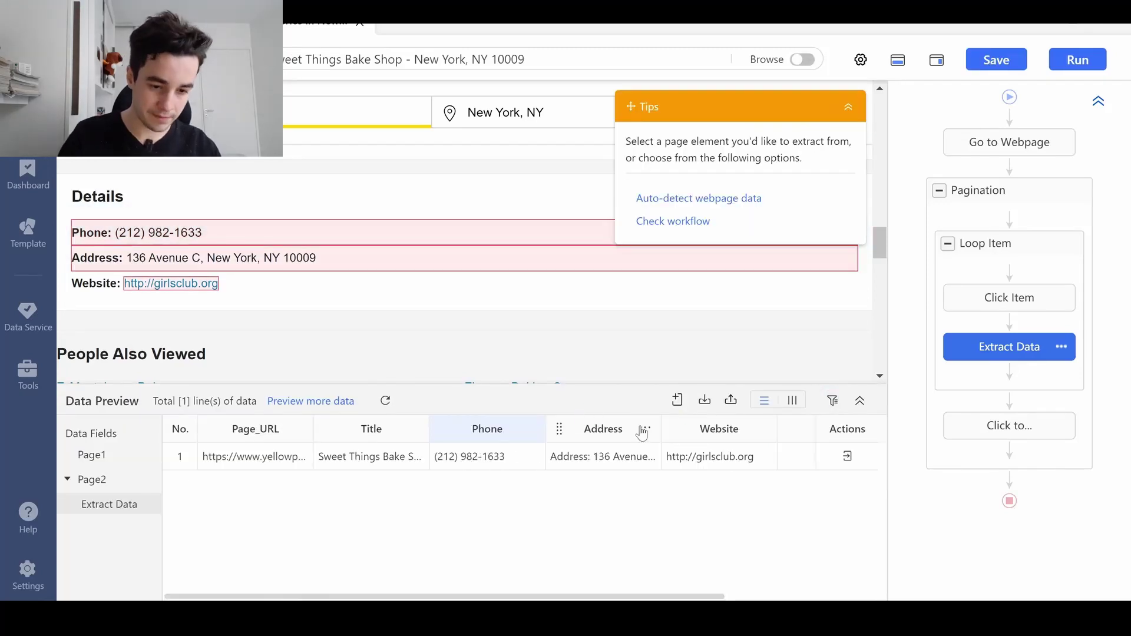
click(645, 431)
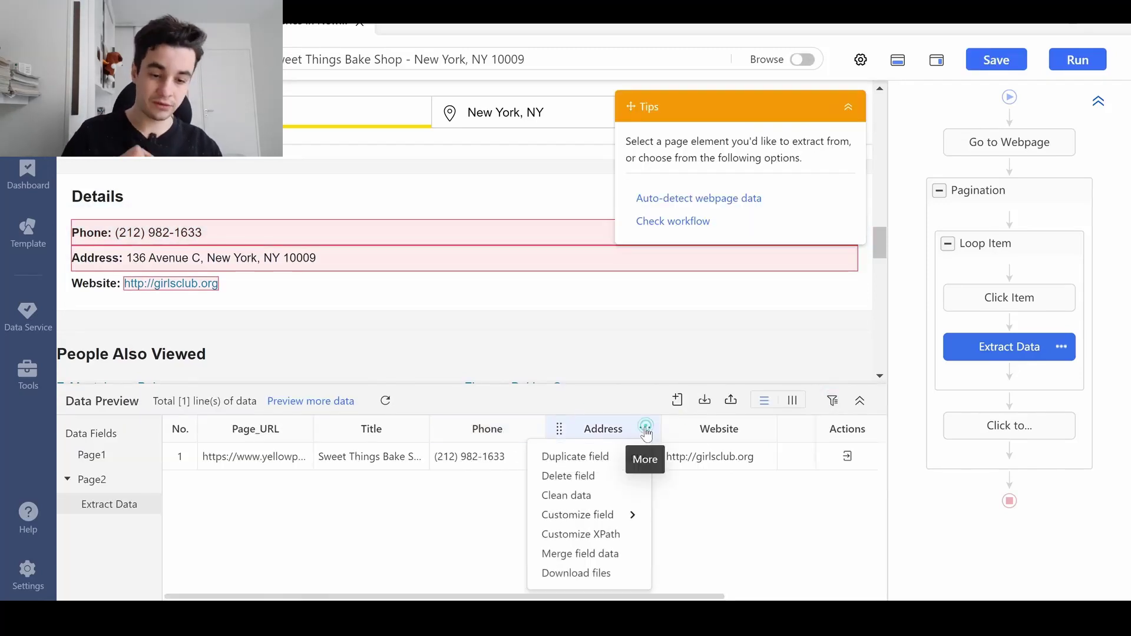
click(607, 496)
click(104, 441)
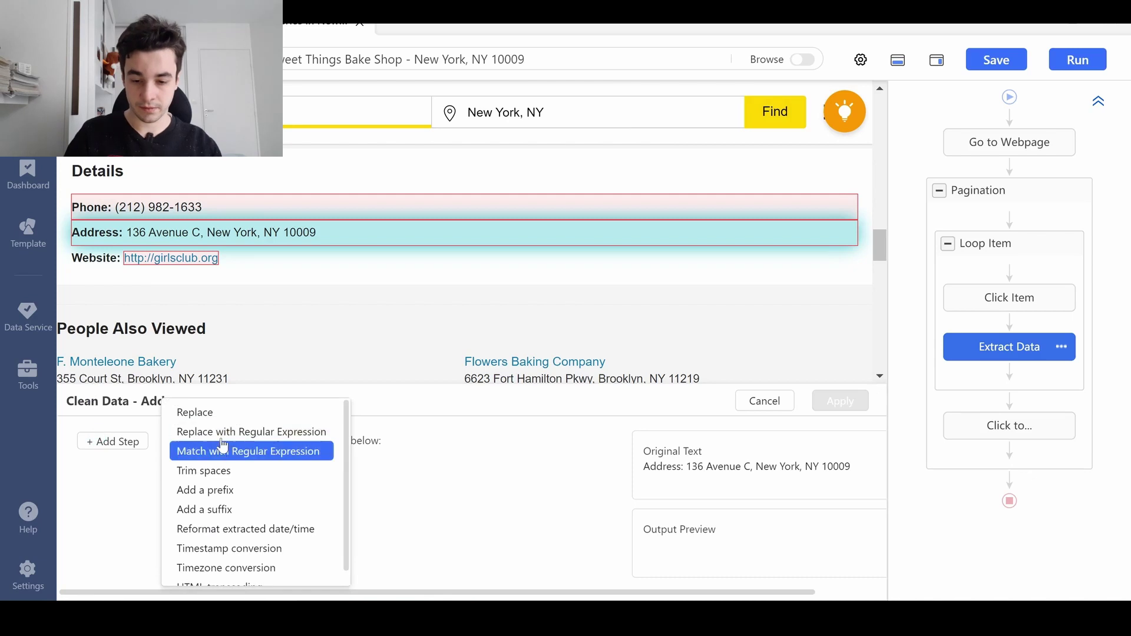
click(221, 430)
click(566, 399)
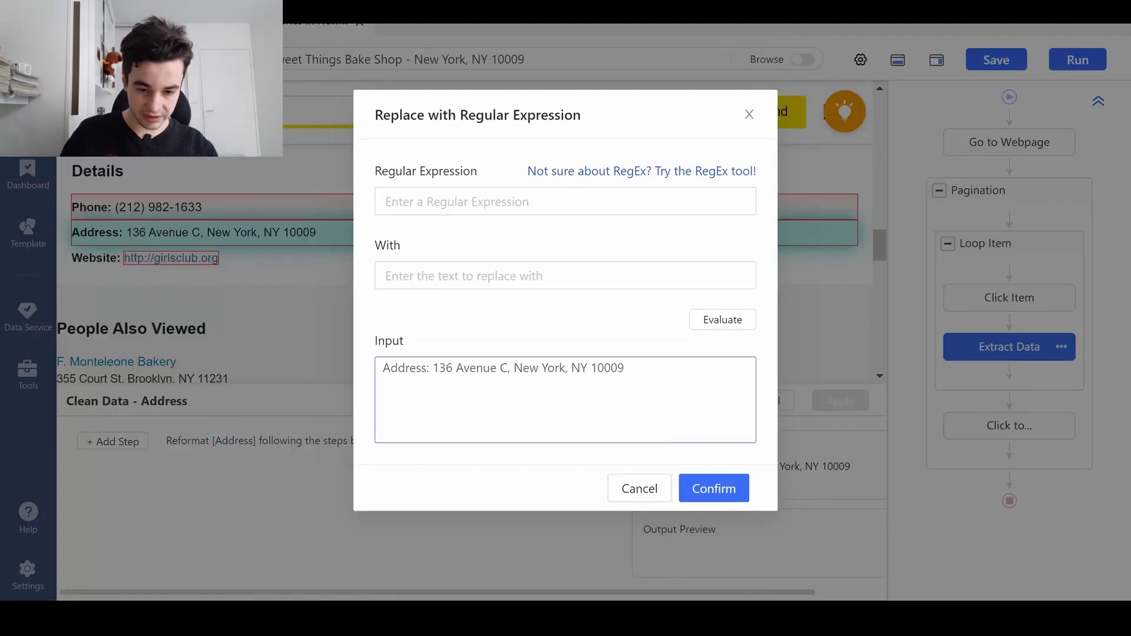
drag(398, 368, 426, 368)
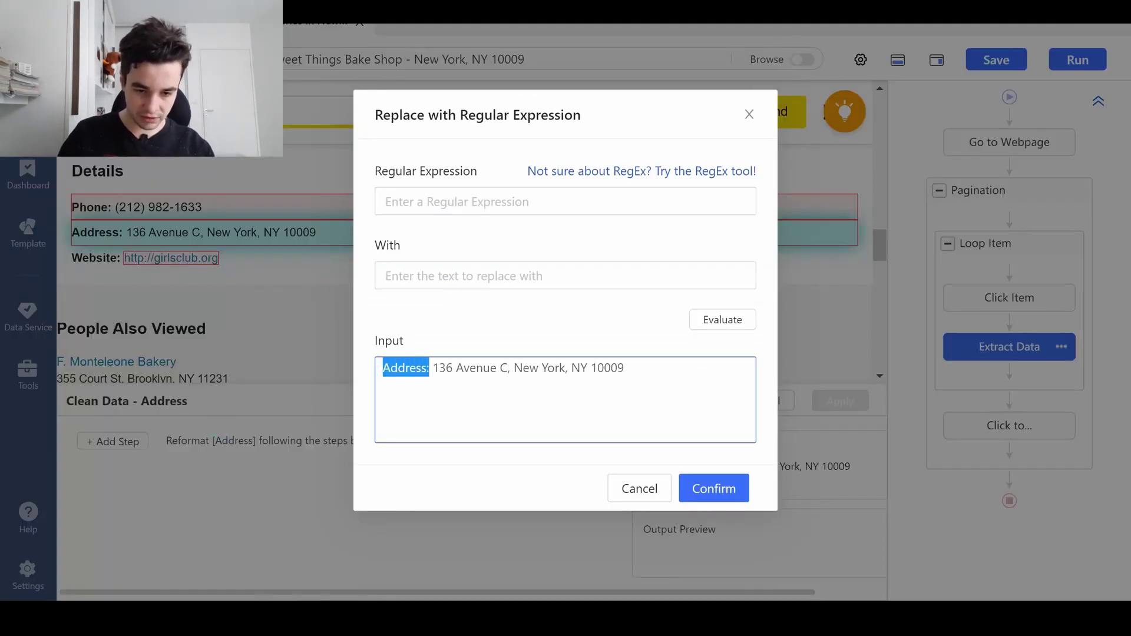
key(ctrl+c)
click(566, 202)
key(ctrl+v)
text(\s)
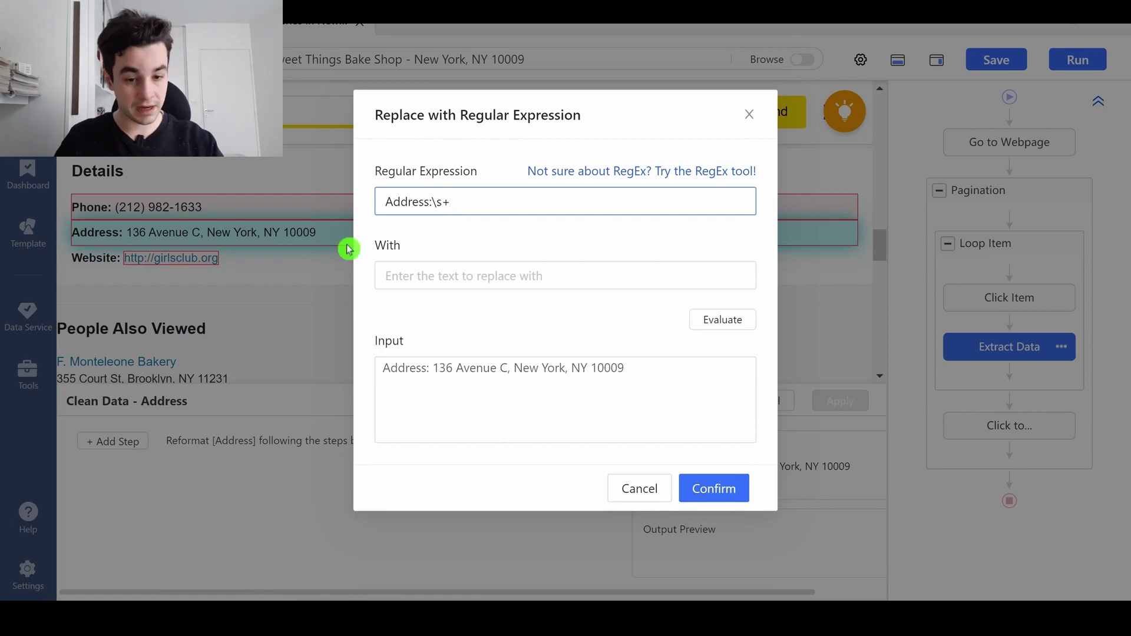
click(719, 321)
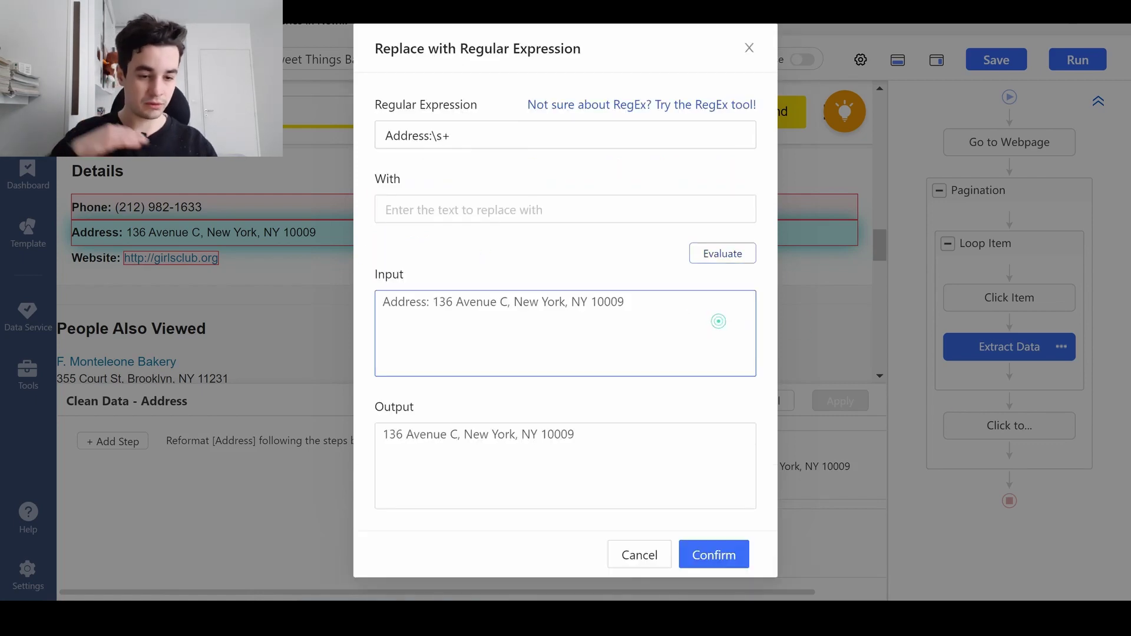
click(727, 554)
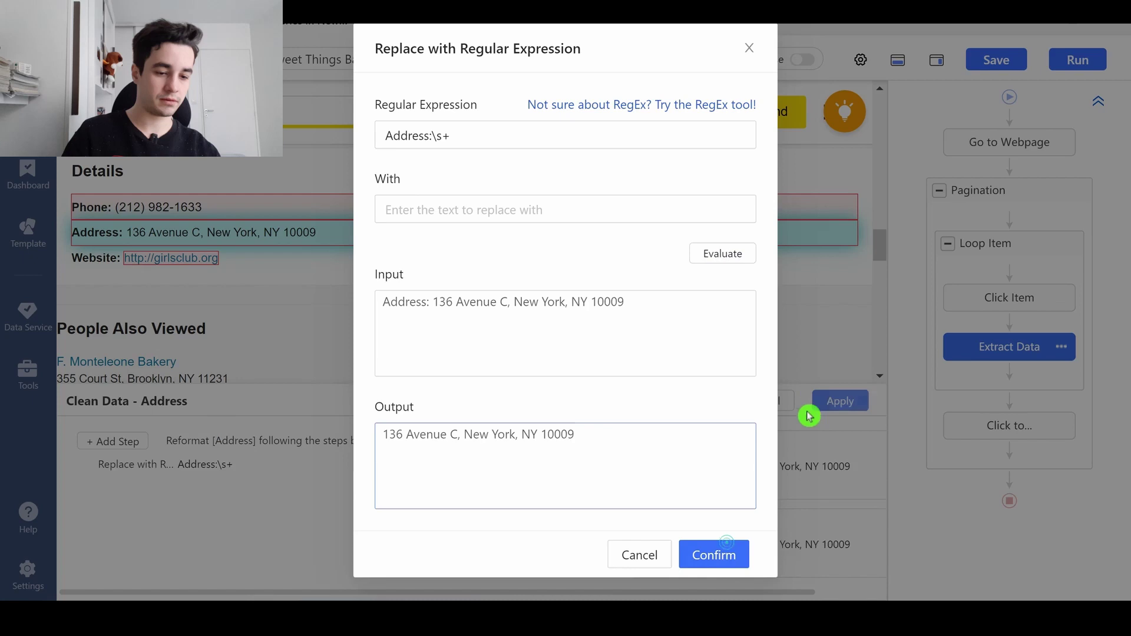
click(840, 400)
drag(537, 595, 707, 581)
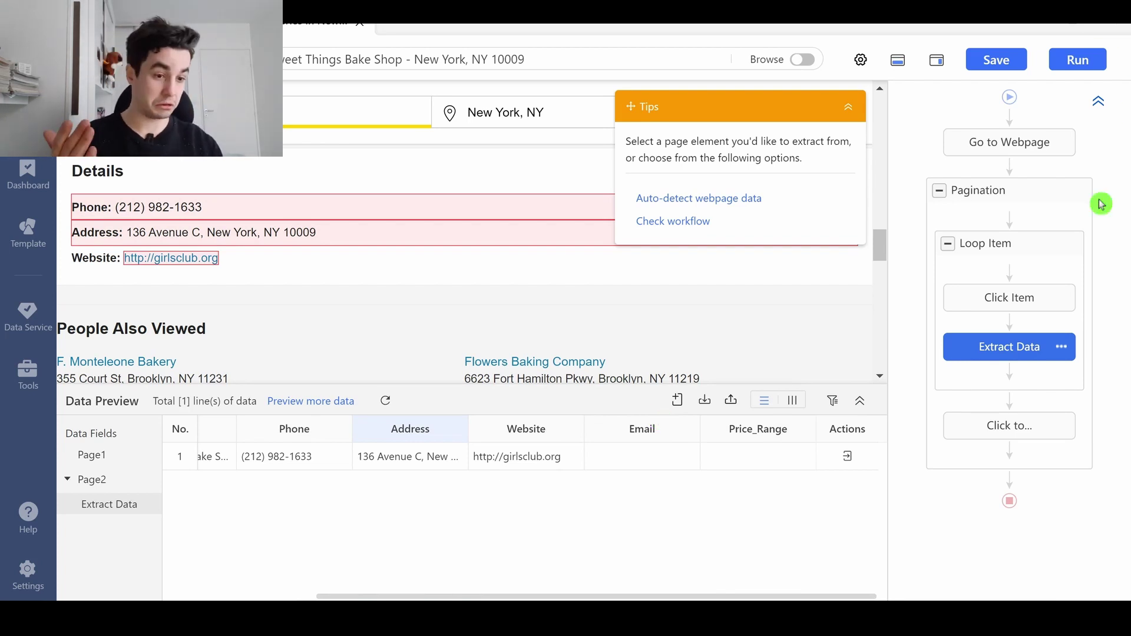
Set the loop preview to item 2, Au Bon Pain, open Click Item, and save the task
click(980, 248)
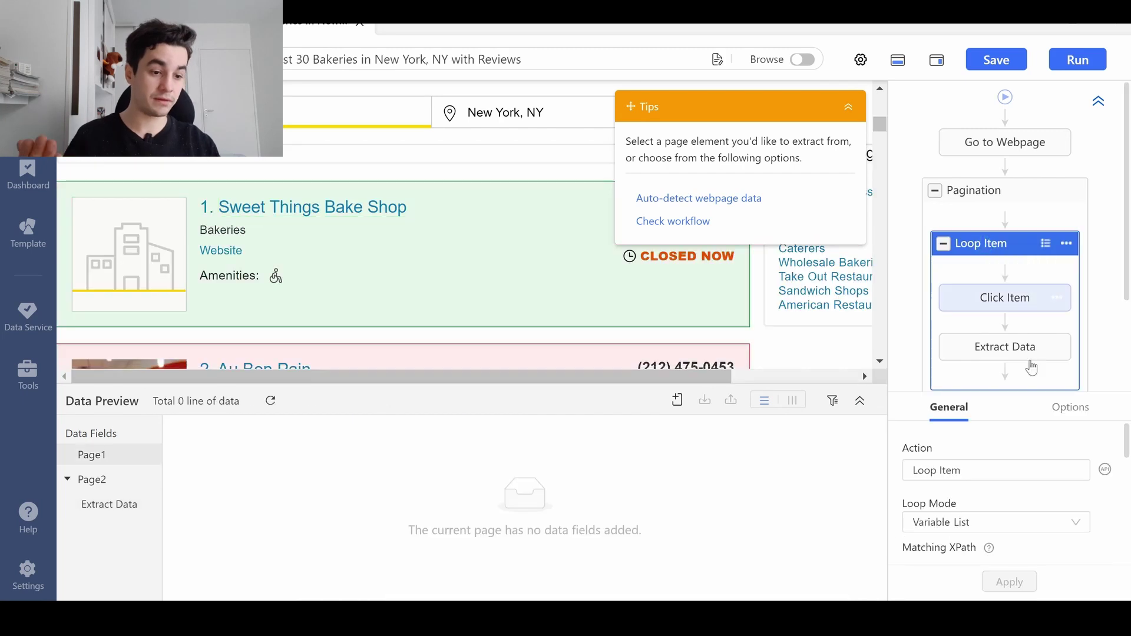
scroll(1035, 492, down, 5)
click(945, 464)
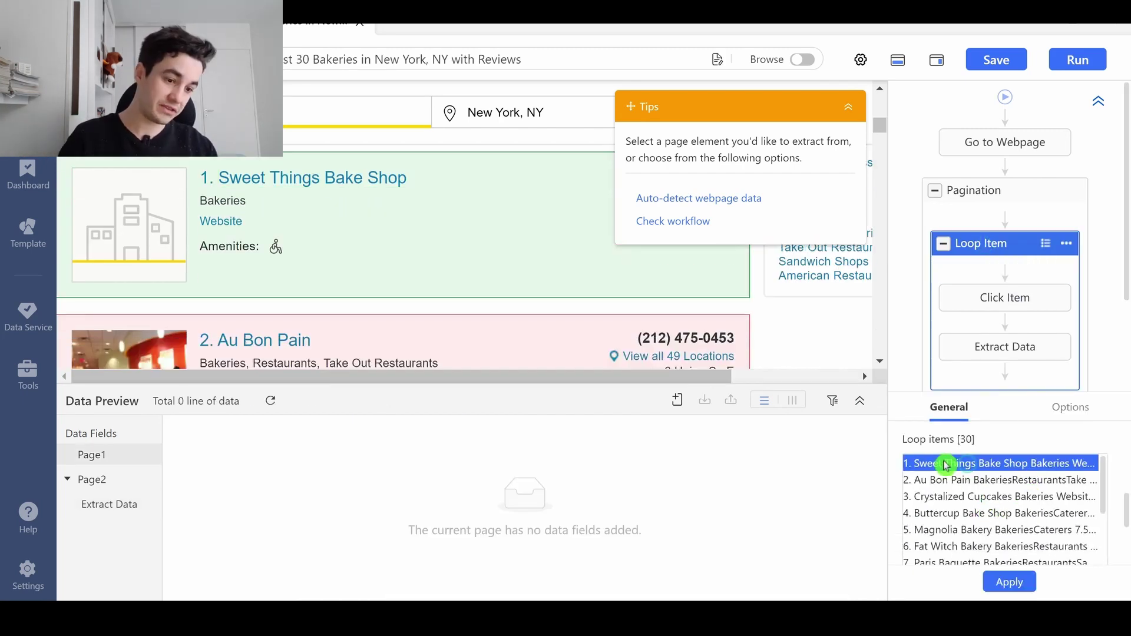
click(957, 489)
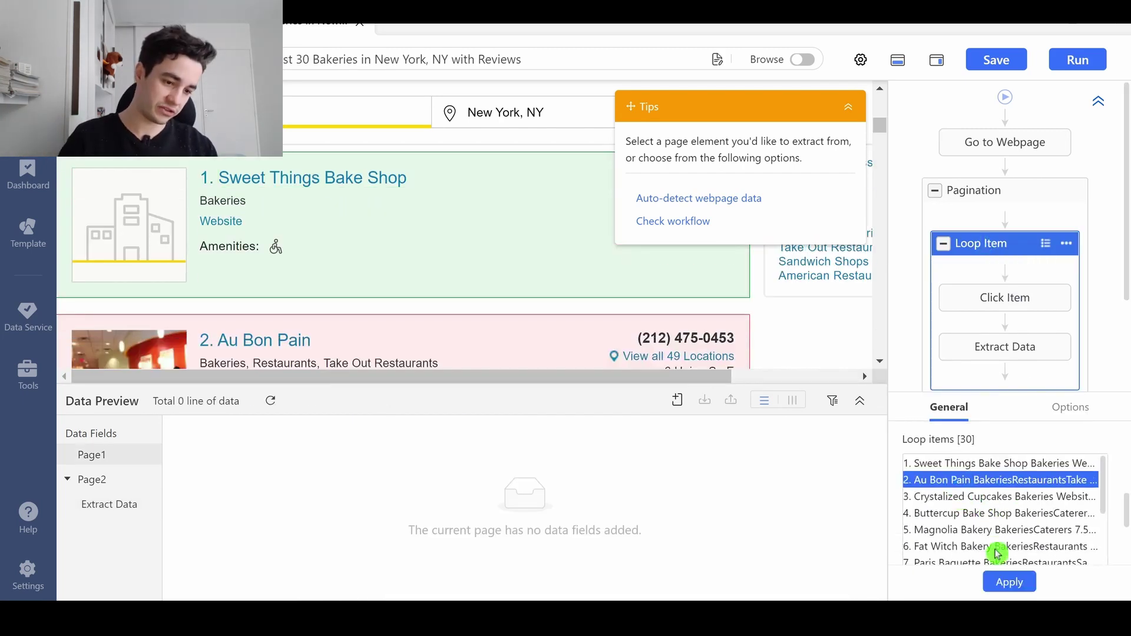
click(1009, 582)
click(993, 300)
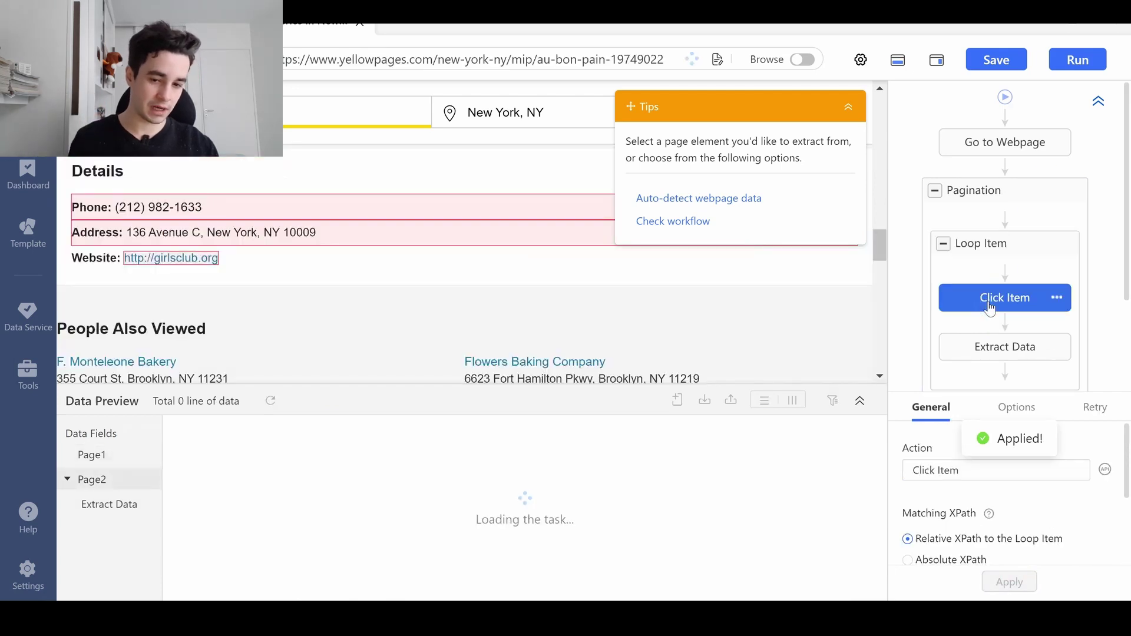
click(995, 61)
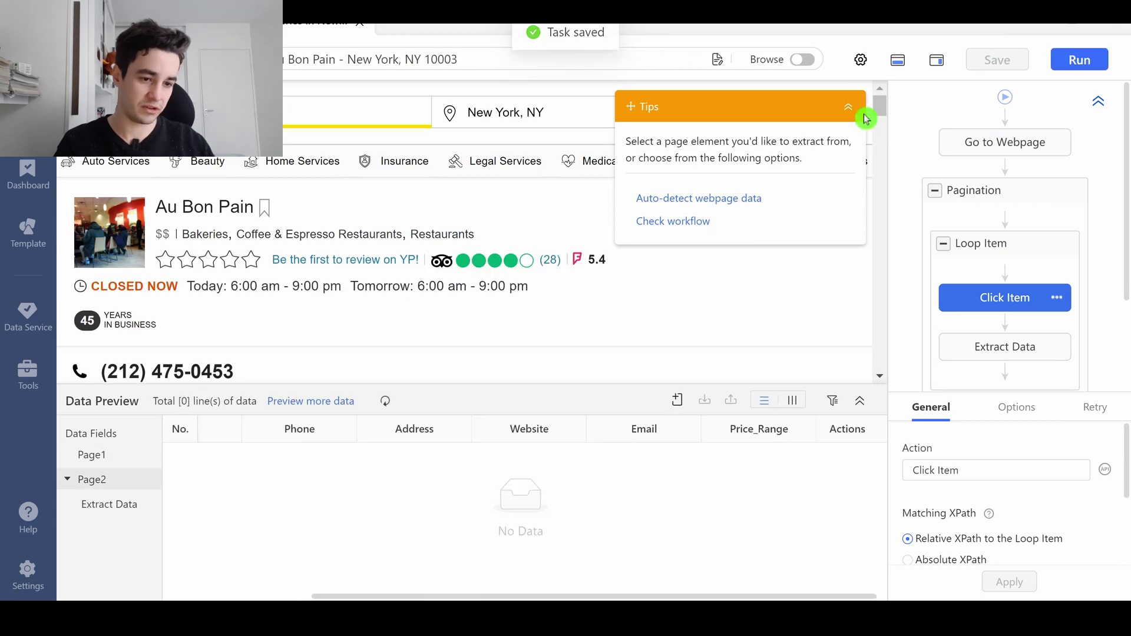
Preview Extract Data and locate Au Bon Pain's Email and Price_Range values on the page
click(1001, 350)
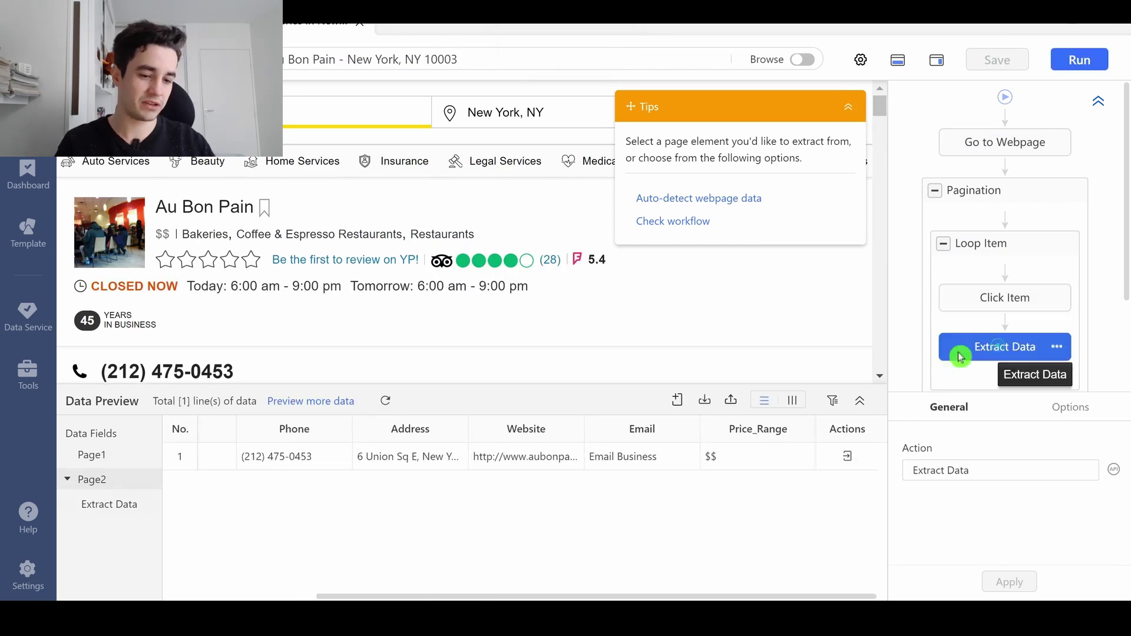
click(632, 459)
scroll(352, 237, down, 1)
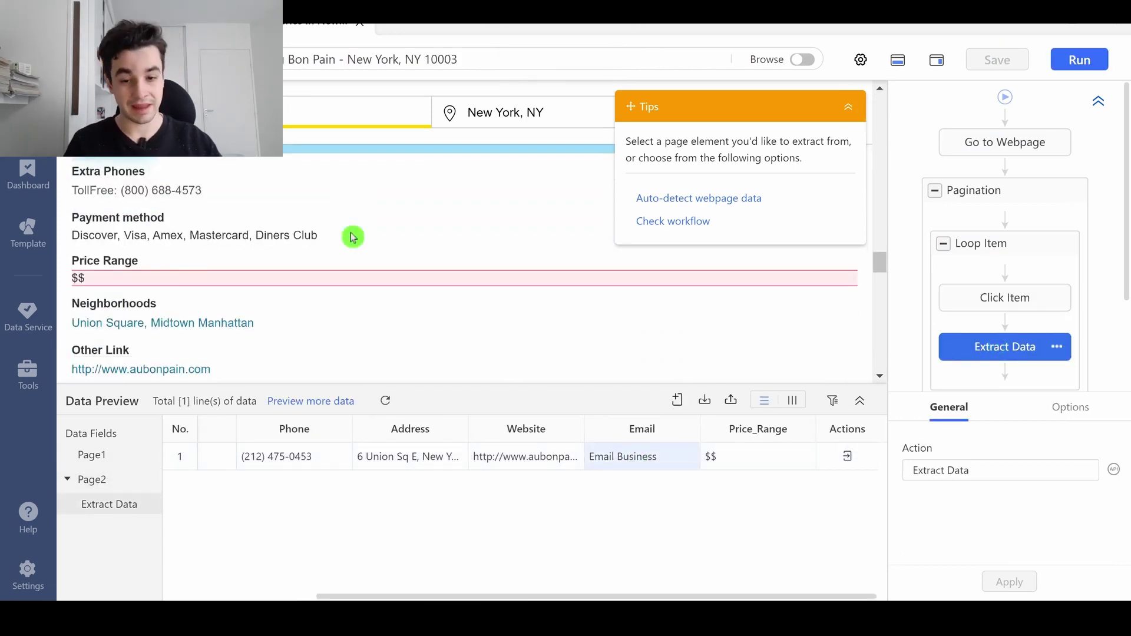
scroll(352, 237, up, 1)
click(740, 456)
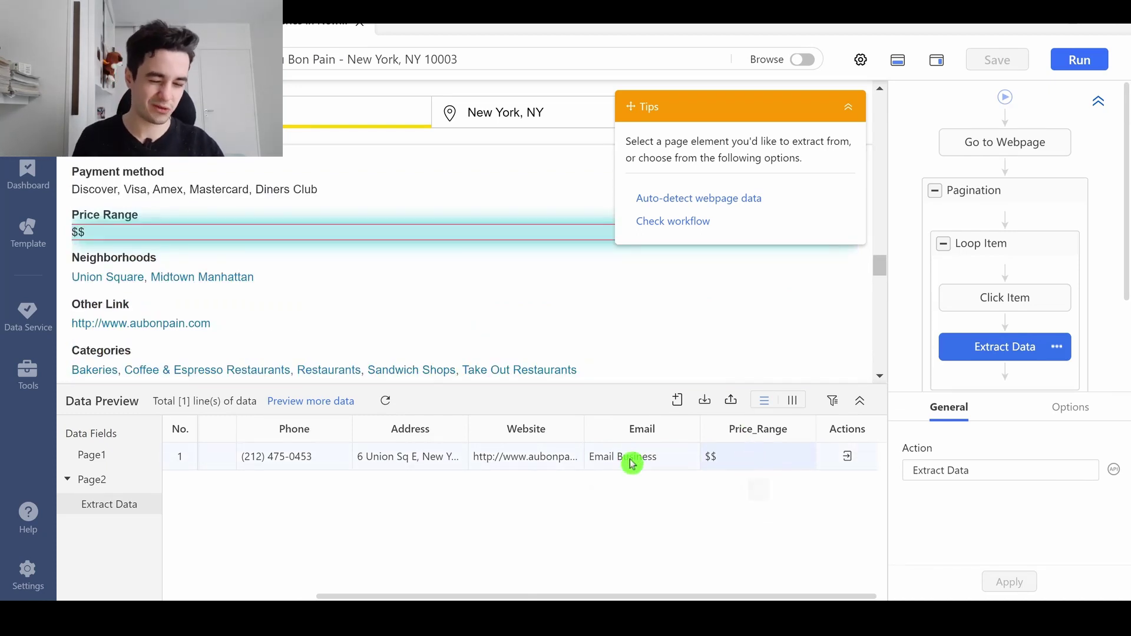
click(613, 453)
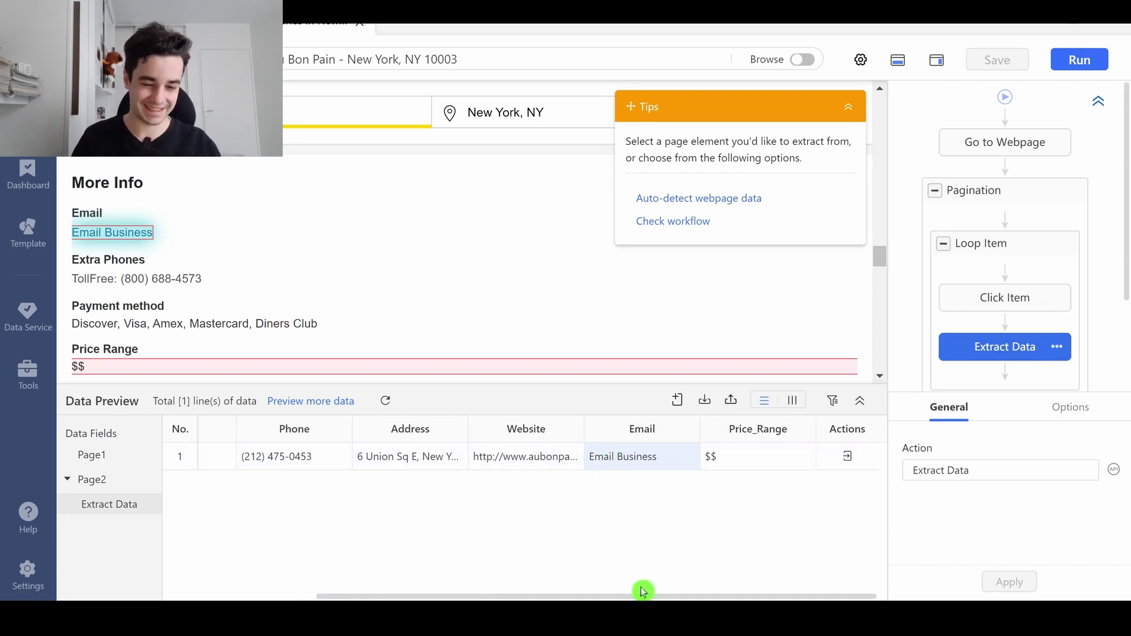
Make the Email field extract the link URL instead of its text
click(683, 429)
mouse_move(655, 519)
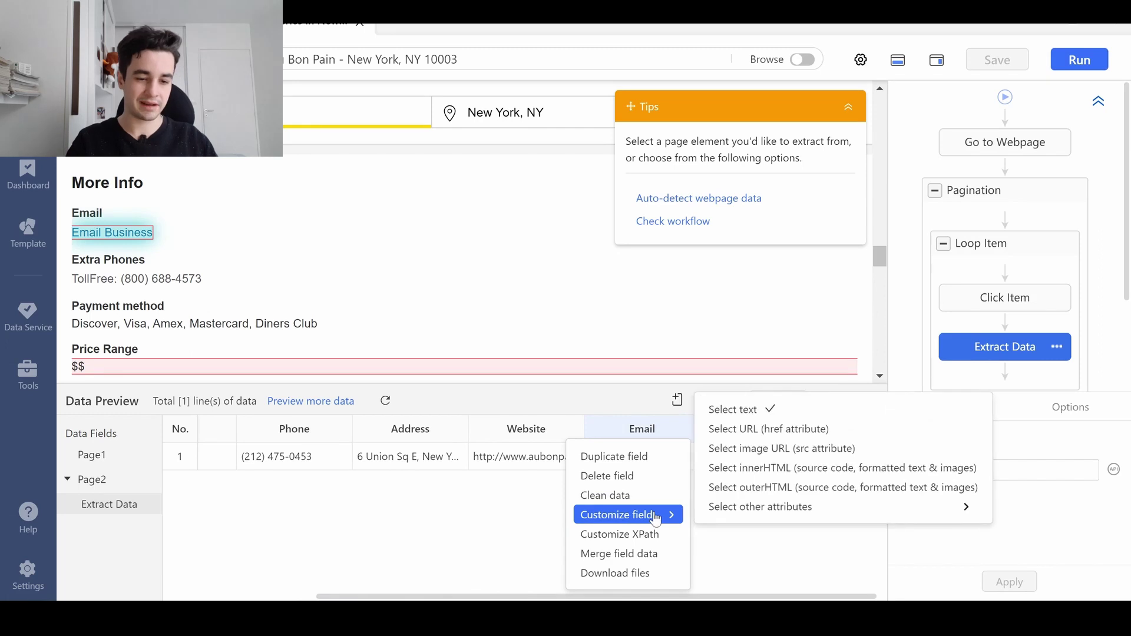
click(808, 432)
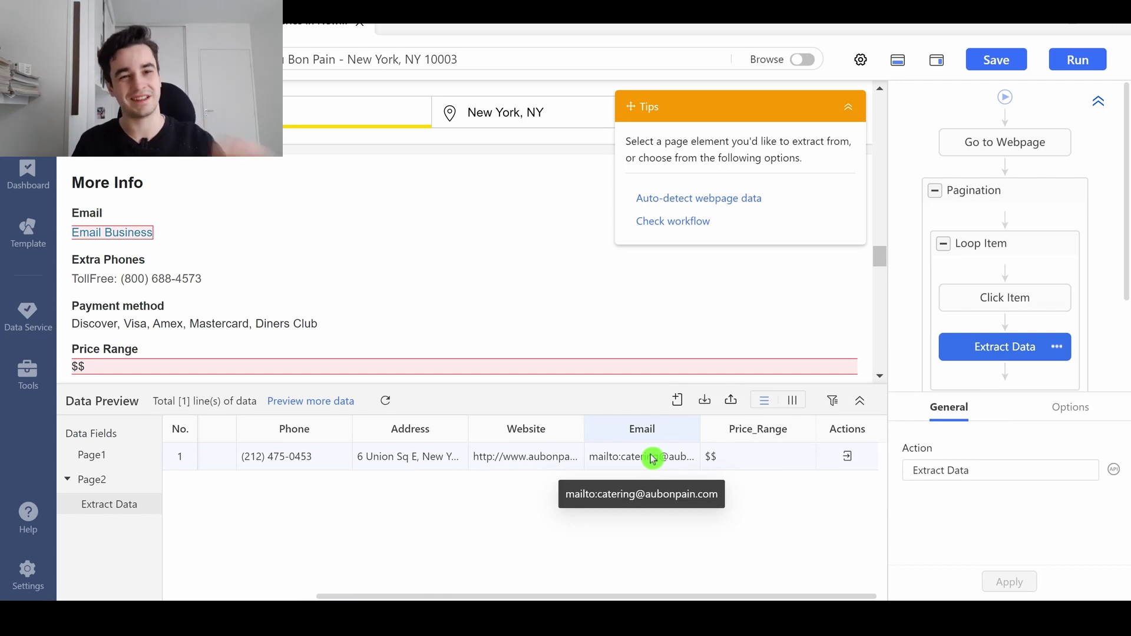
Add a Replace cleaning step that replaces 'mailto:' with nothing in the Email field
click(684, 429)
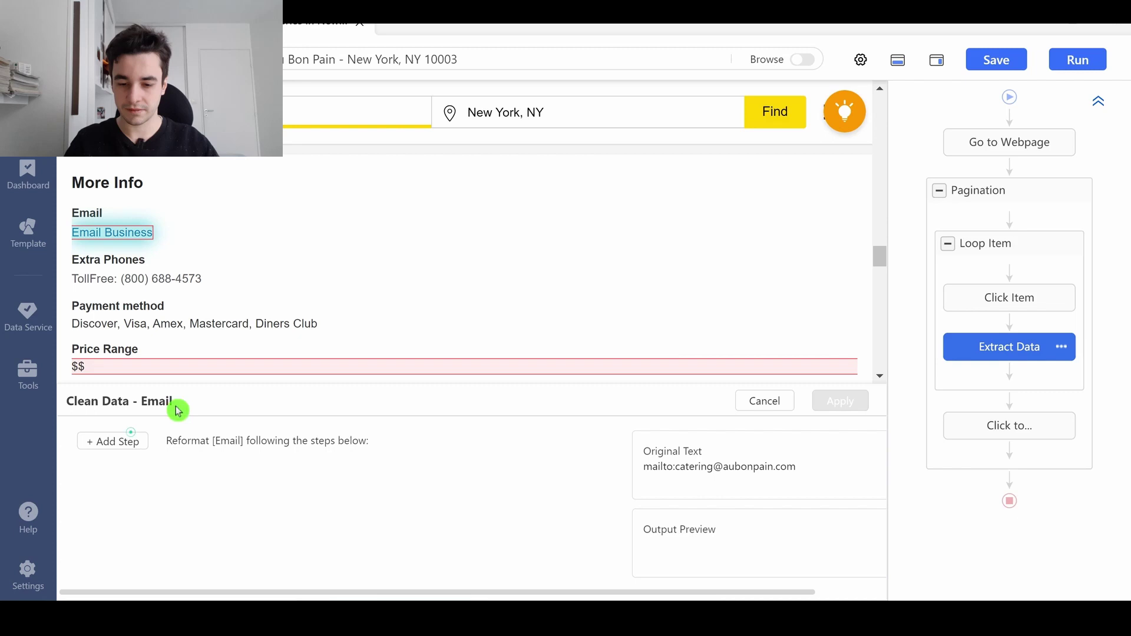
click(224, 409)
click(377, 391)
drag(420, 368, 368, 356)
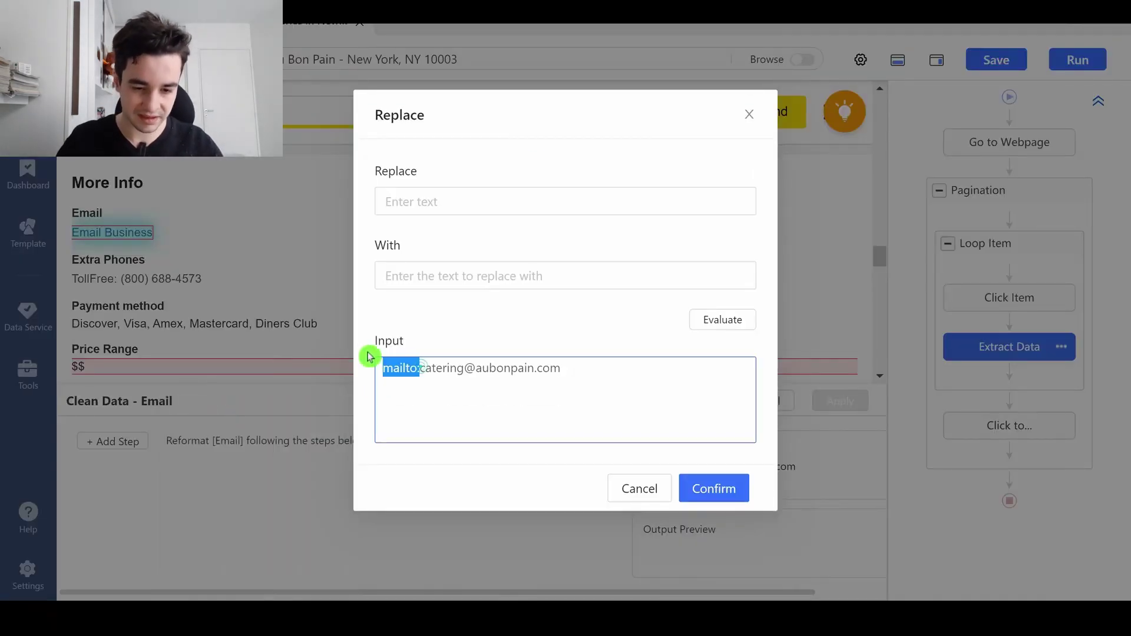
key(ctrl+c)
click(427, 197)
key(ctrl+v)
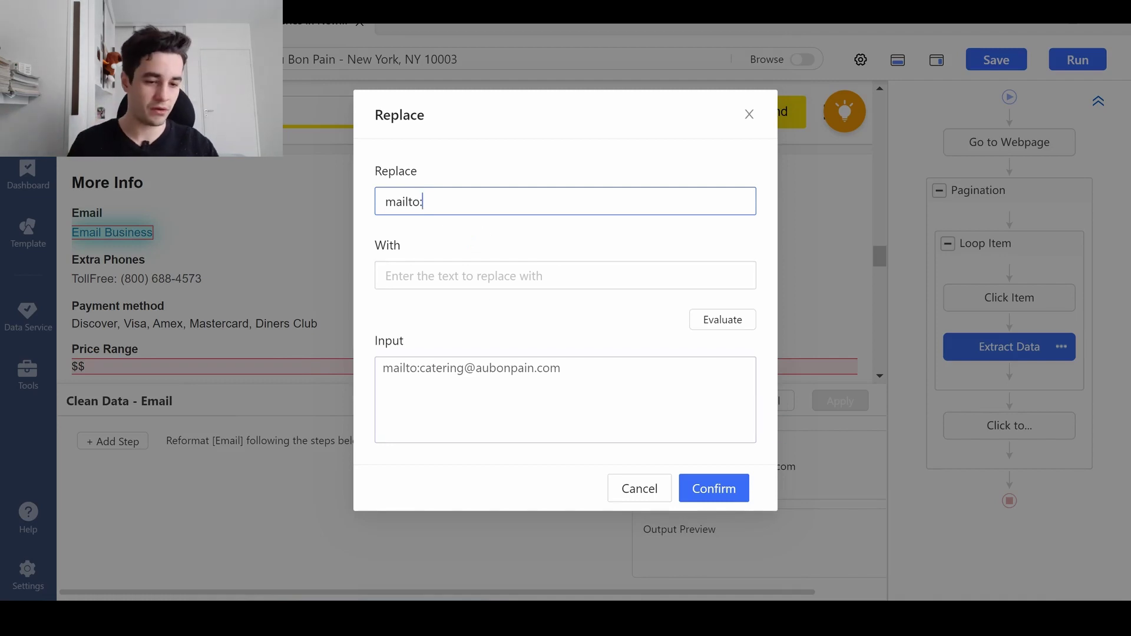
click(714, 488)
click(840, 400)
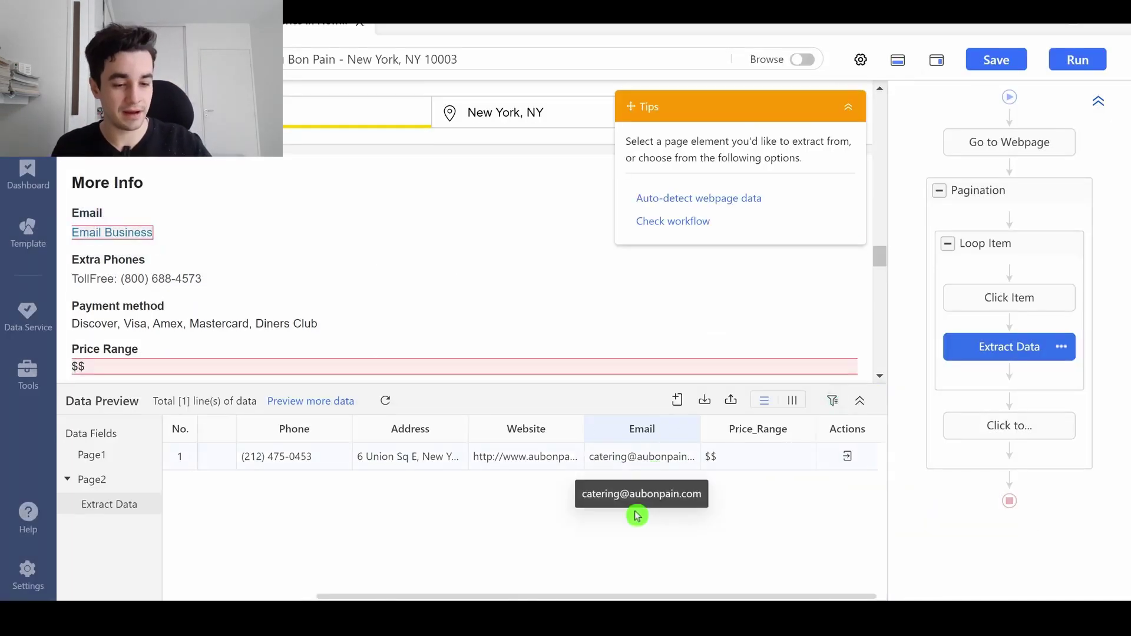
click(631, 458)
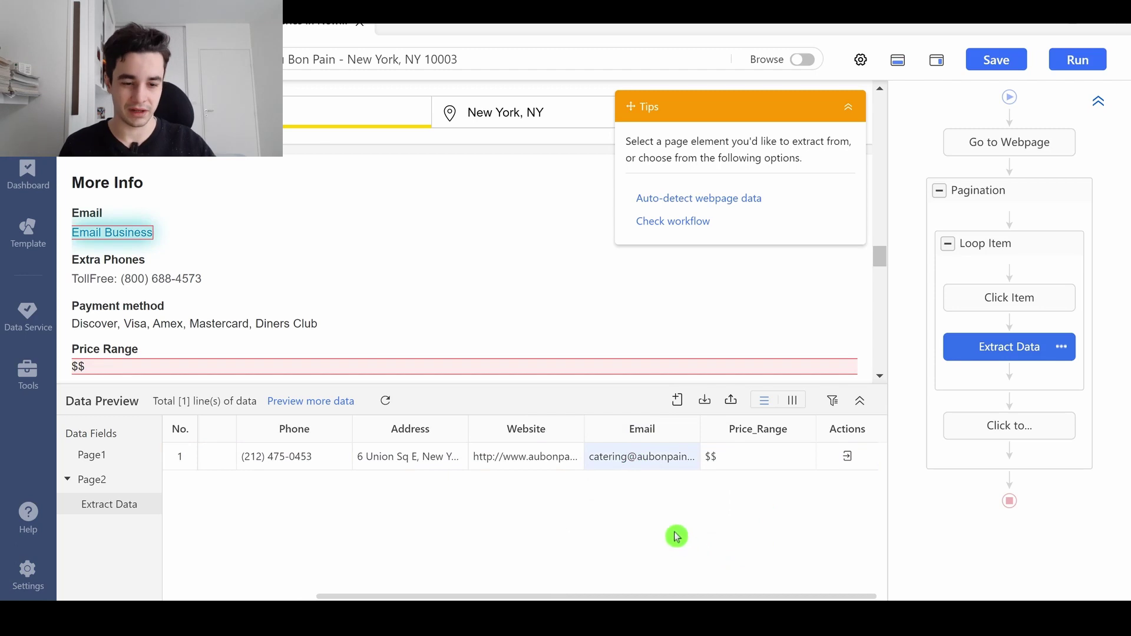
Give the Extract Data step a 10s wait before action
click(993, 350)
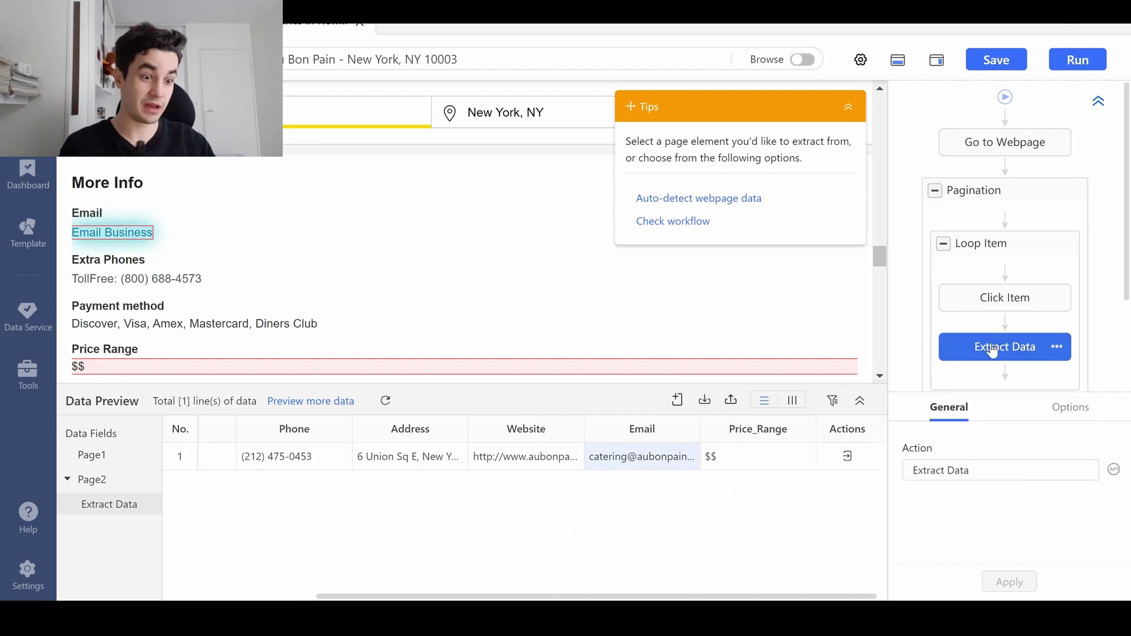
click(1114, 325)
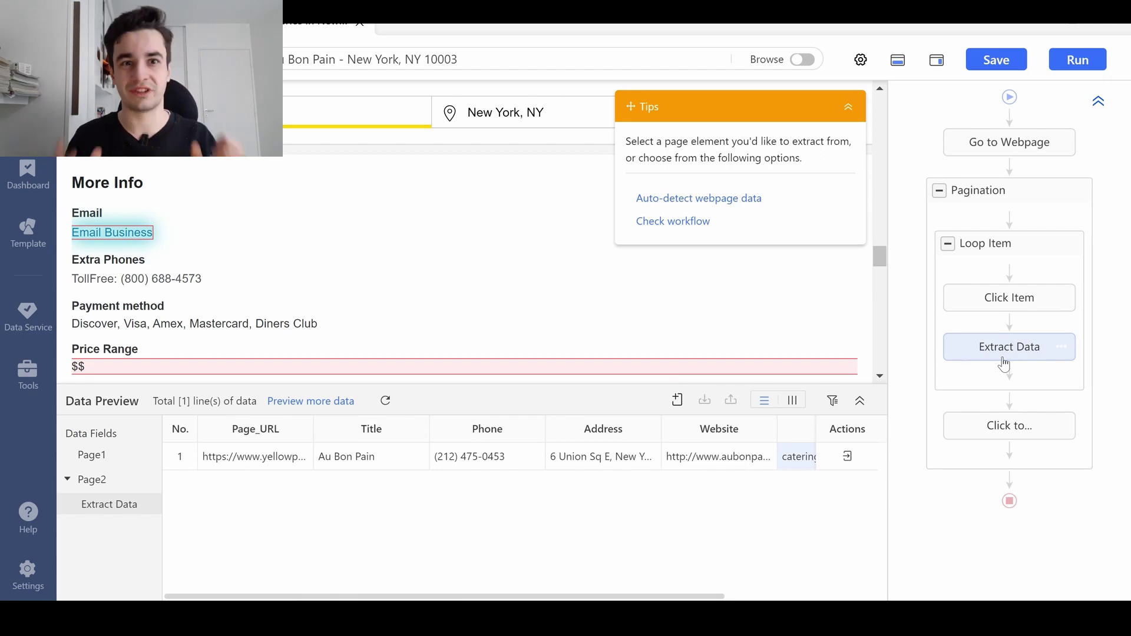
click(1004, 354)
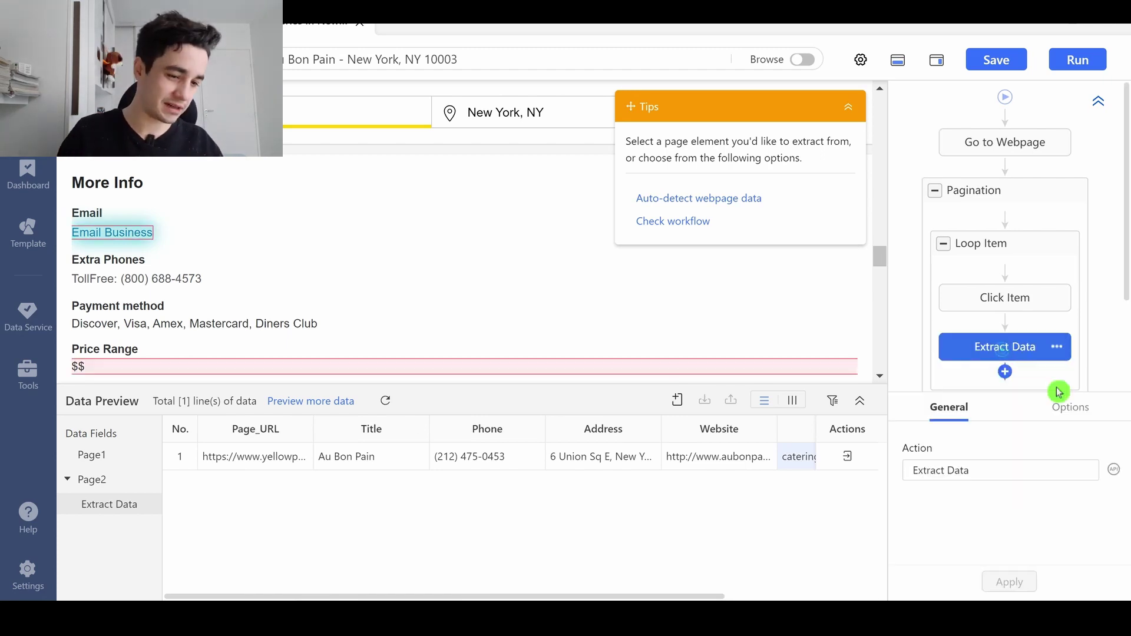
click(1069, 406)
click(937, 471)
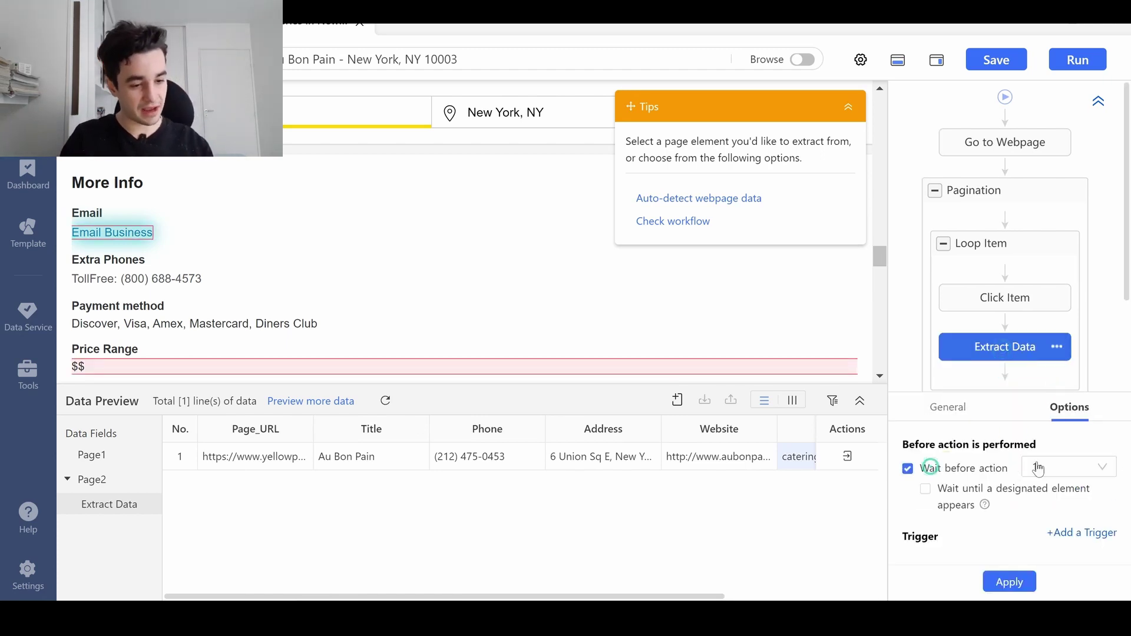
click(1040, 465)
drag(1113, 456, 1112, 474)
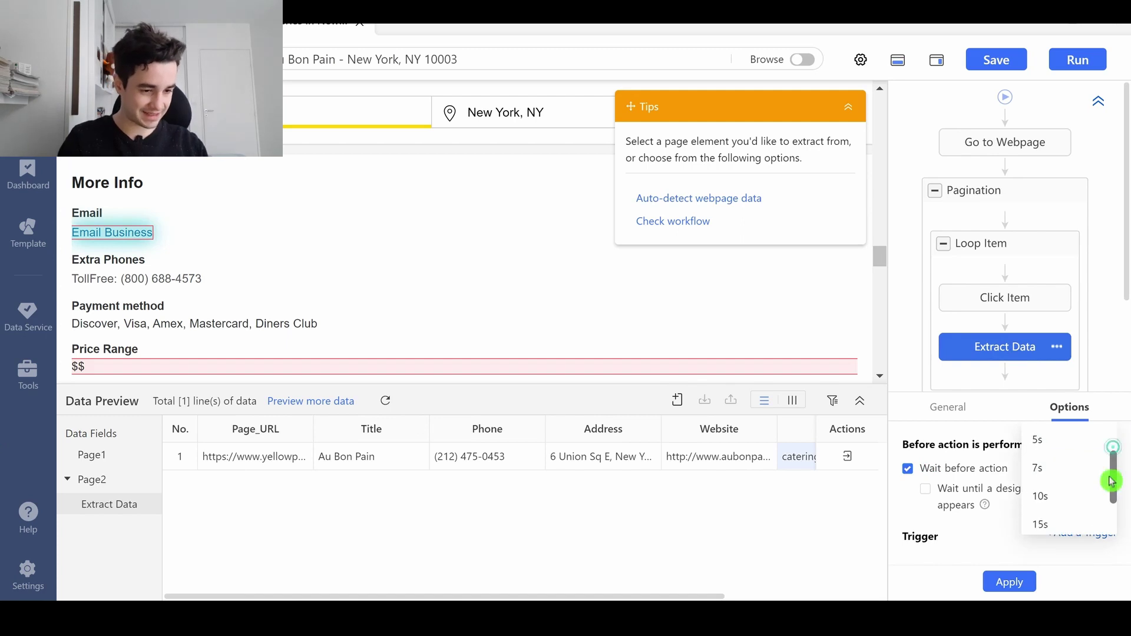
click(1060, 488)
click(1003, 582)
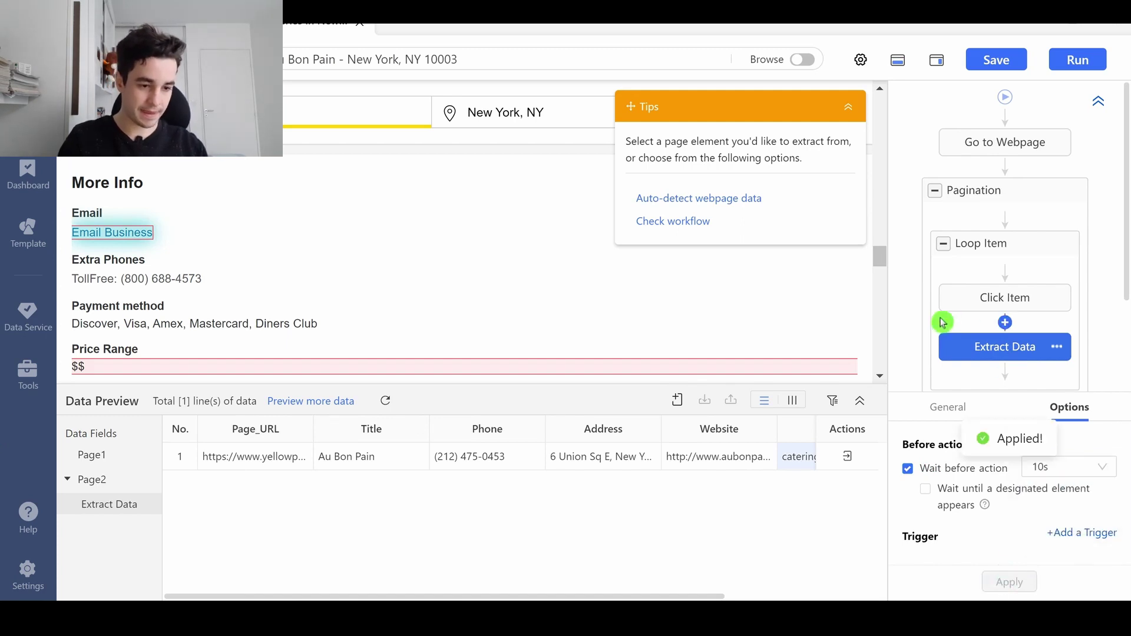
Add 1s waits before the Click Item, Loop Item and Pagination steps
click(987, 299)
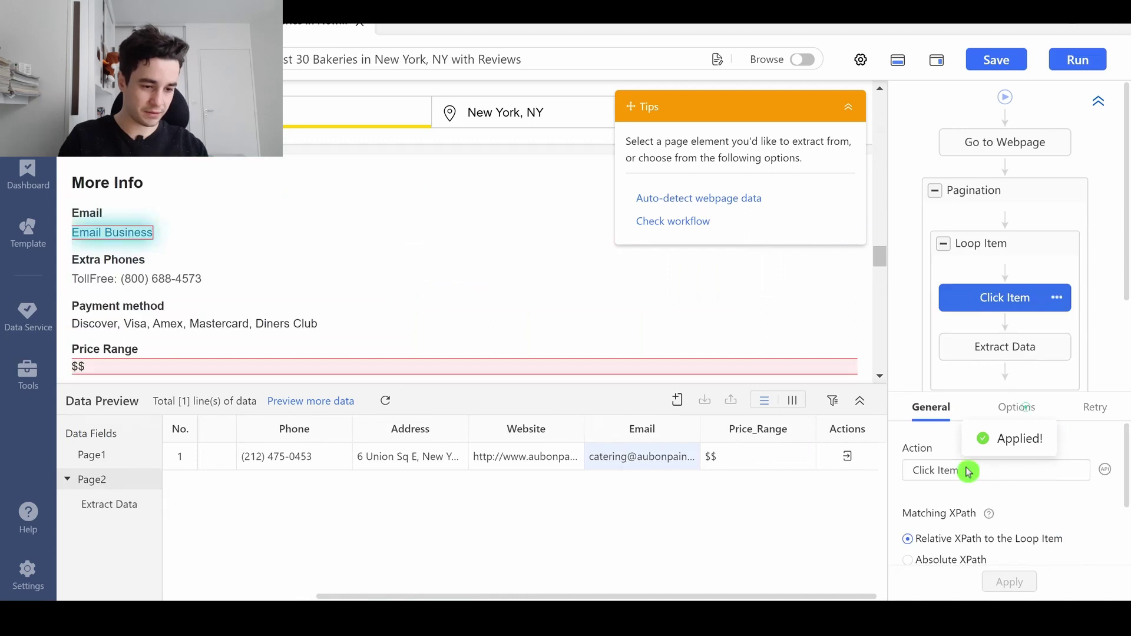
click(1022, 408)
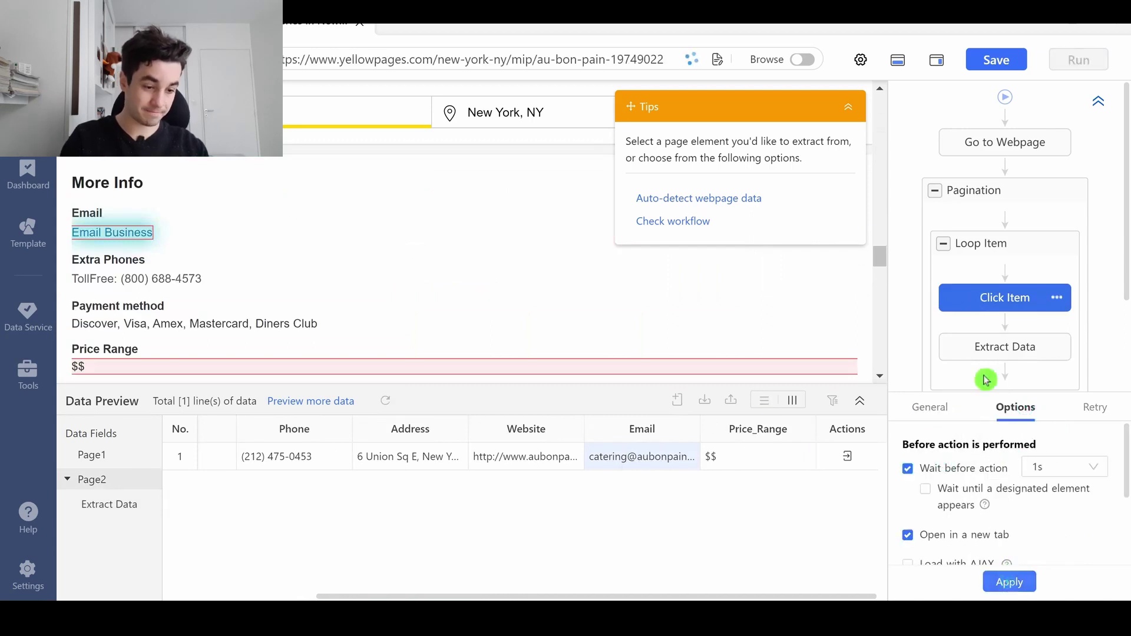
click(978, 237)
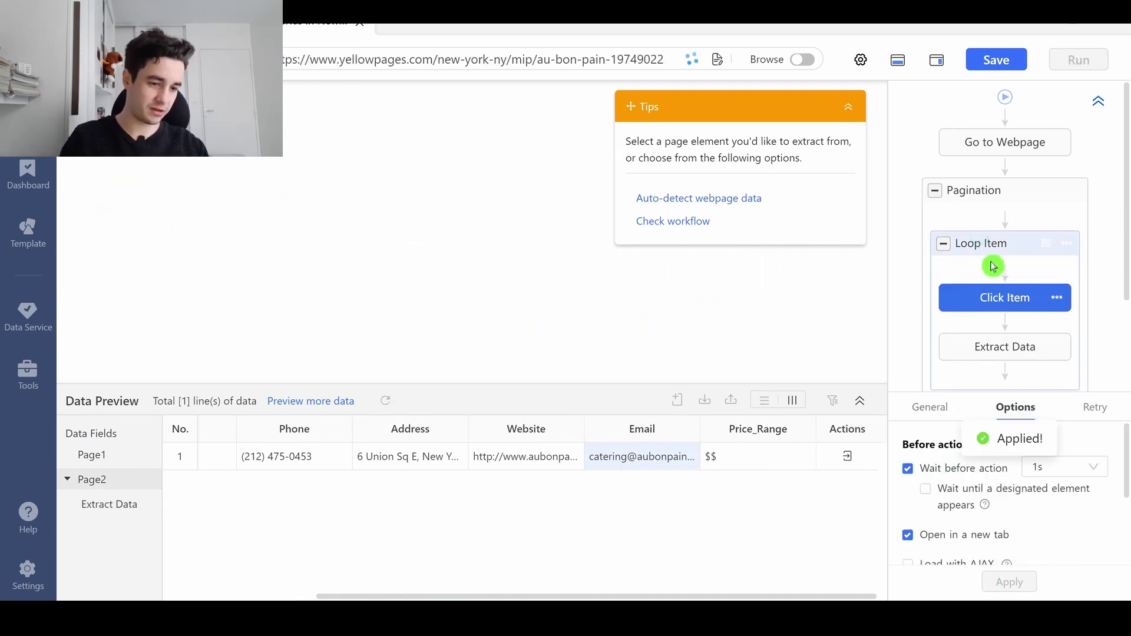
click(1069, 407)
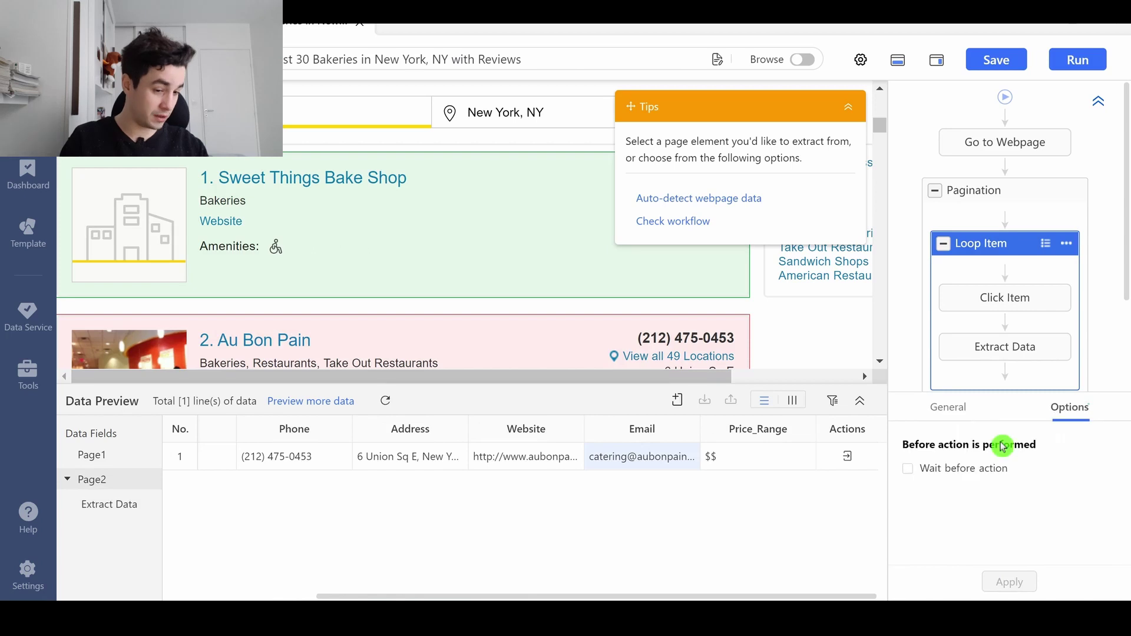
click(933, 475)
click(1009, 582)
click(969, 231)
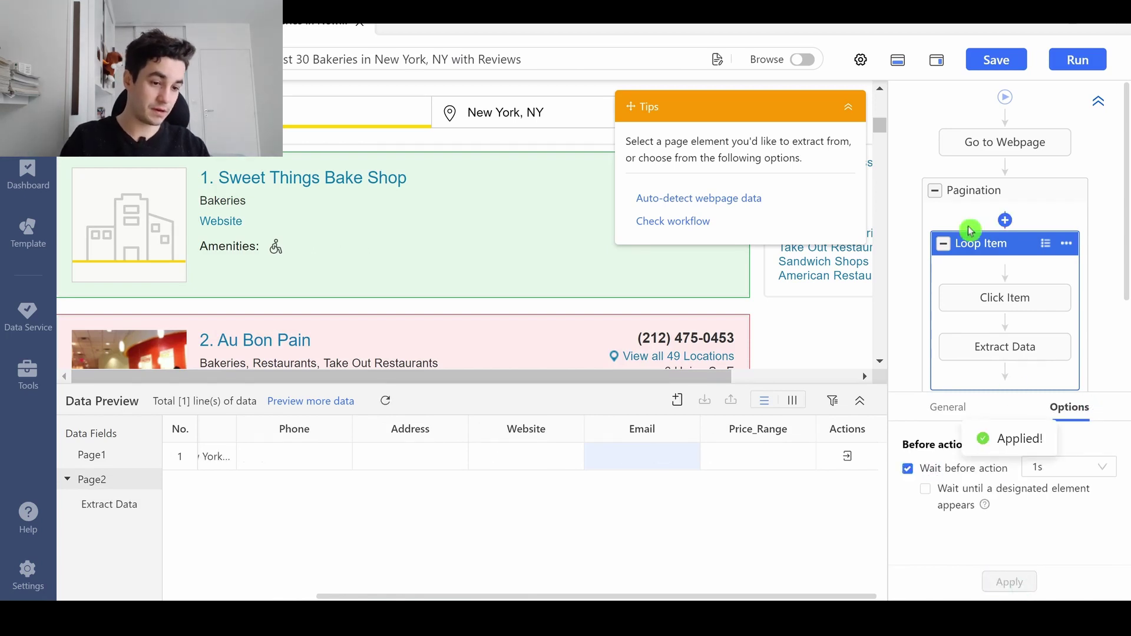
click(974, 191)
click(1069, 407)
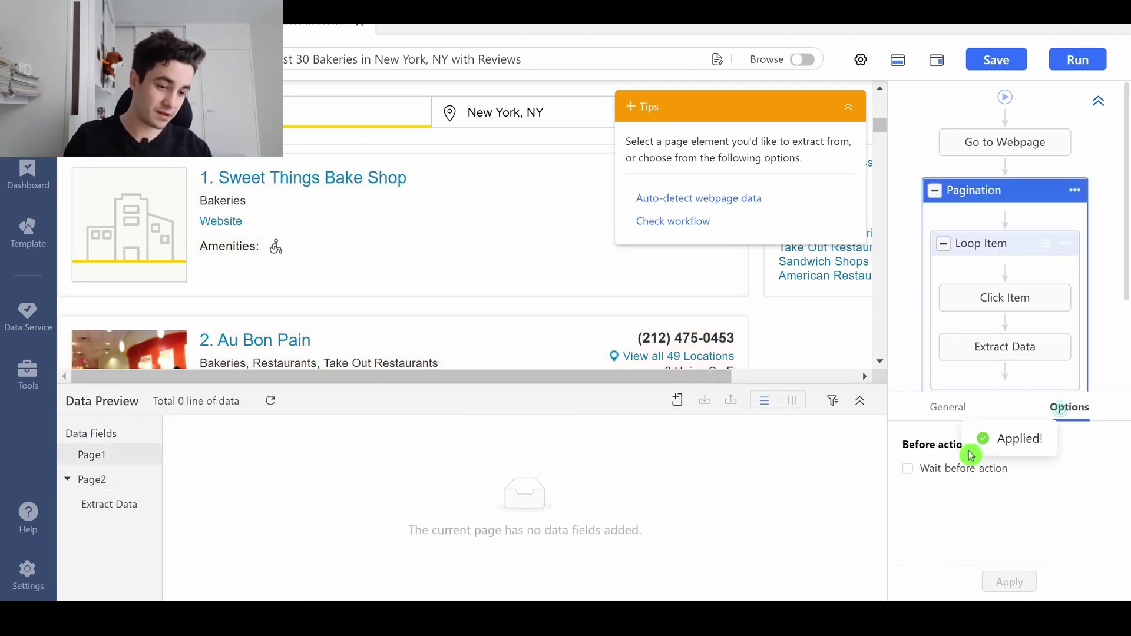
click(930, 468)
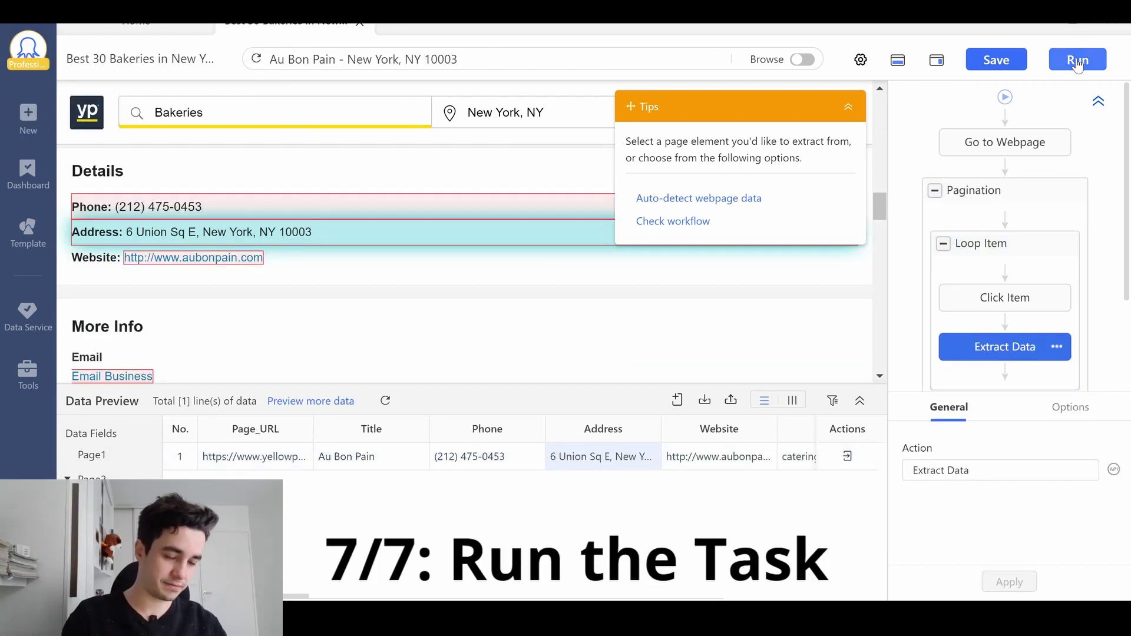
Run the task locally in Standard Mode, stop it at 672 lines, and export with duplicates removed
click(1073, 67)
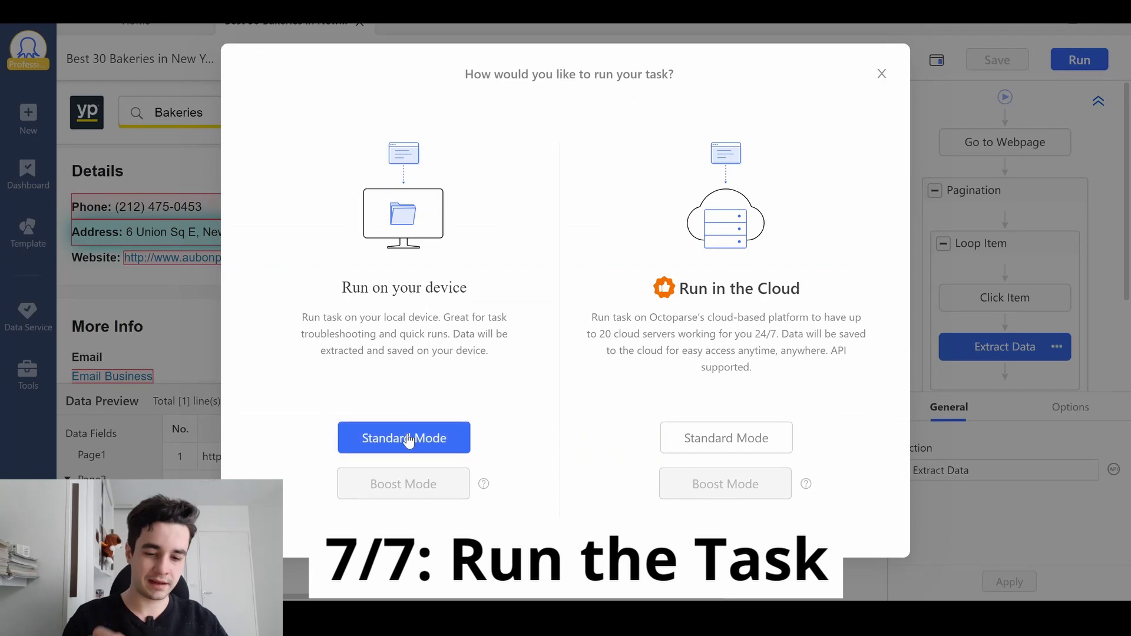
click(409, 438)
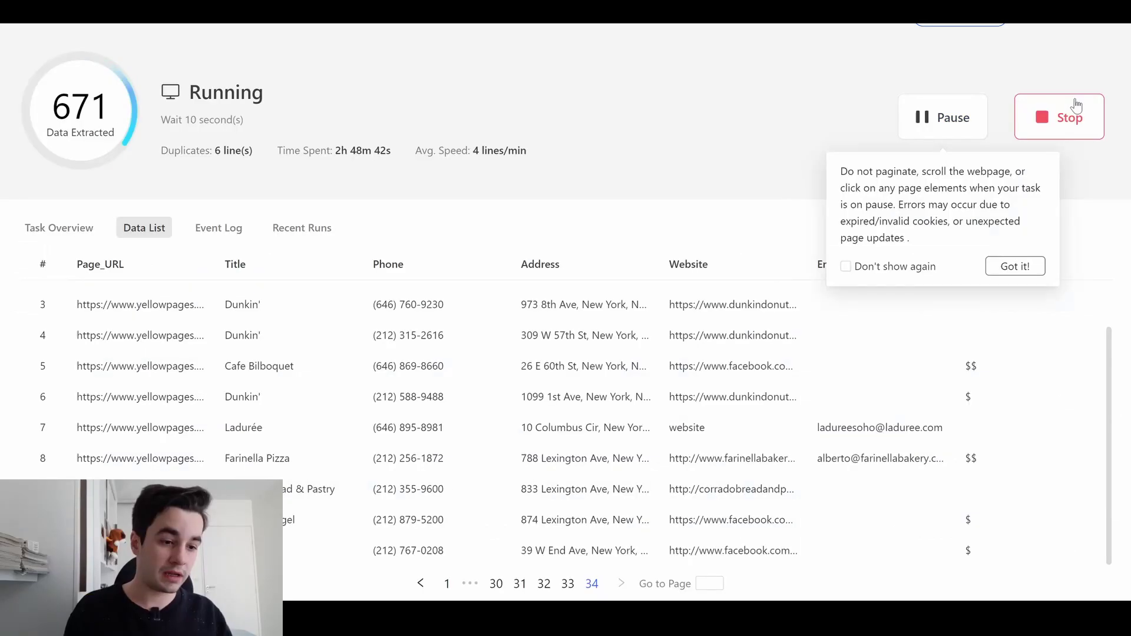
click(1037, 121)
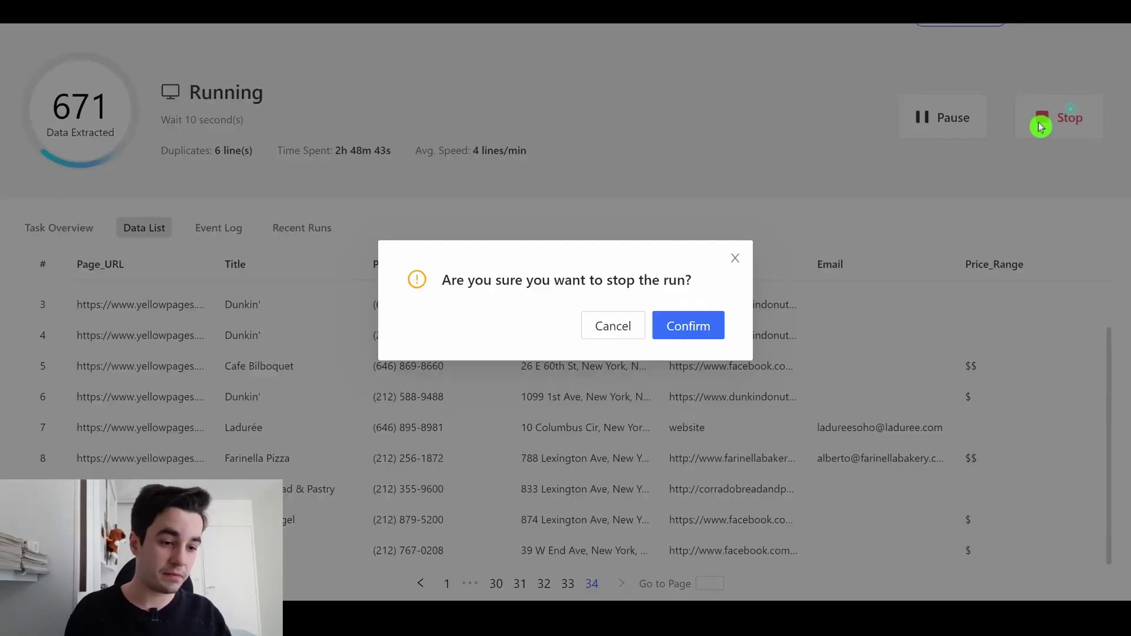
click(712, 323)
click(723, 380)
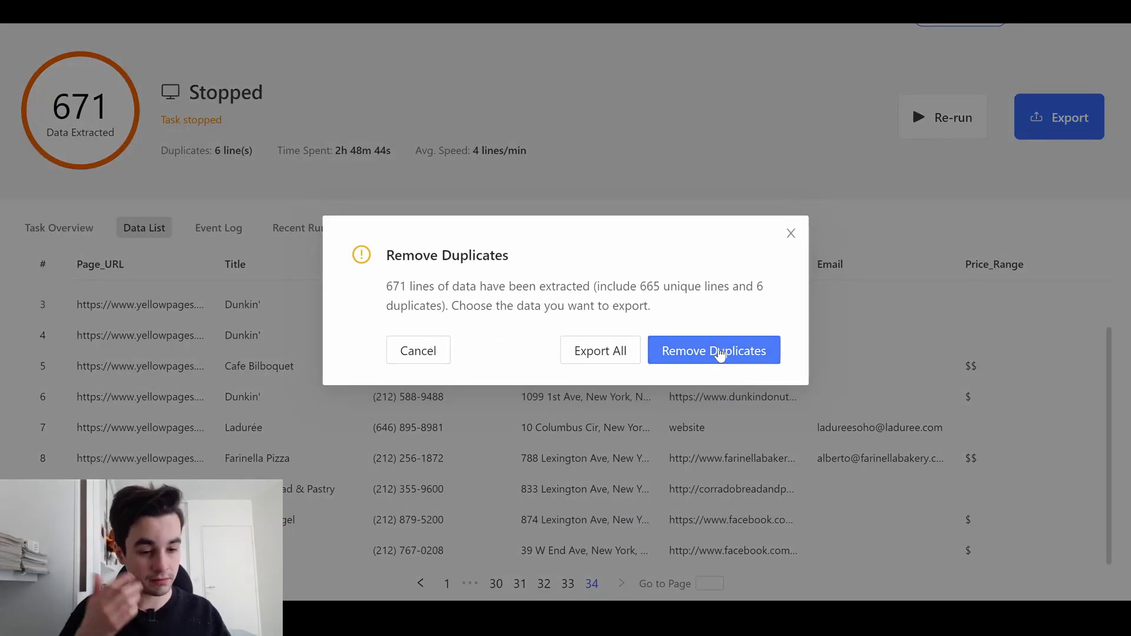
click(723, 355)
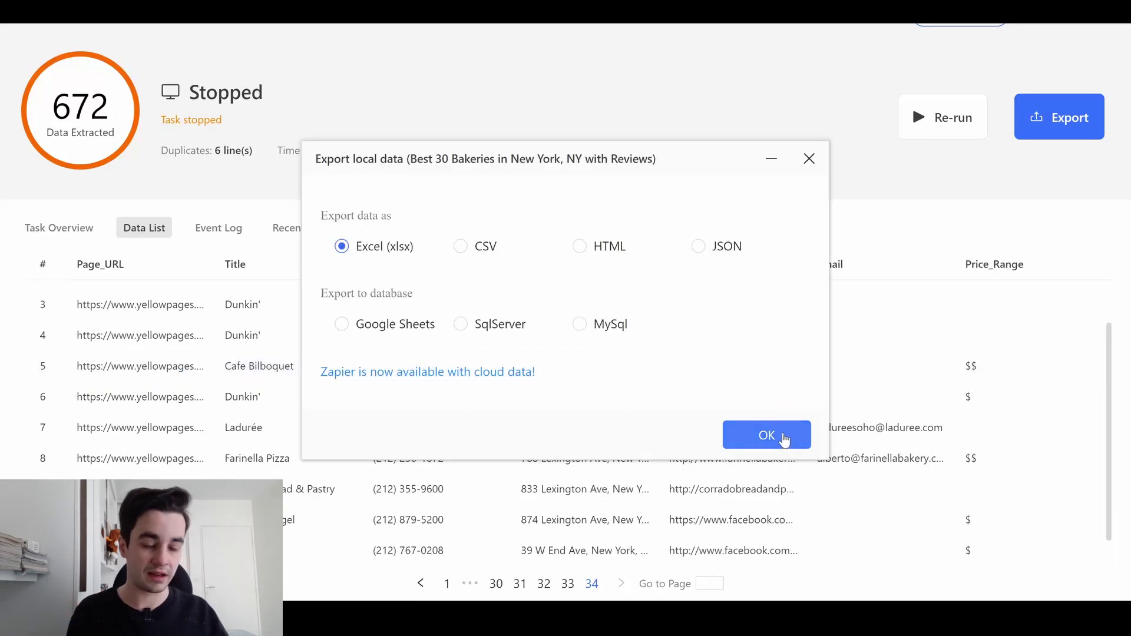
Export as Excel (xlsx) and scroll through the bakery rows in the workbook
click(784, 440)
scroll(591, 320, down, 8)
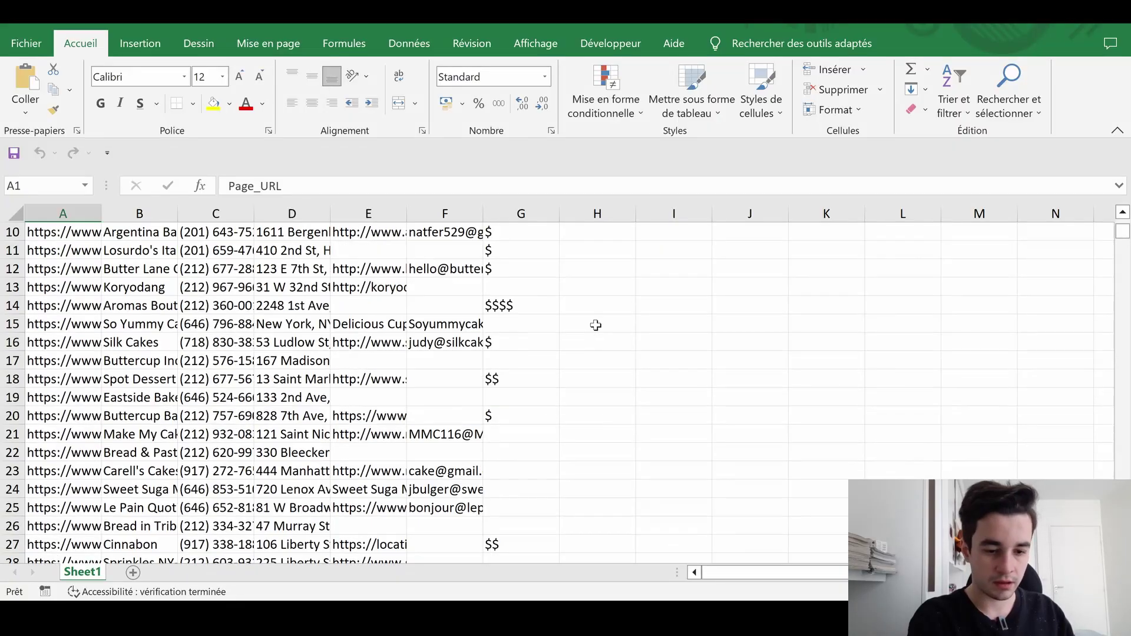
scroll(592, 321, down, 7)
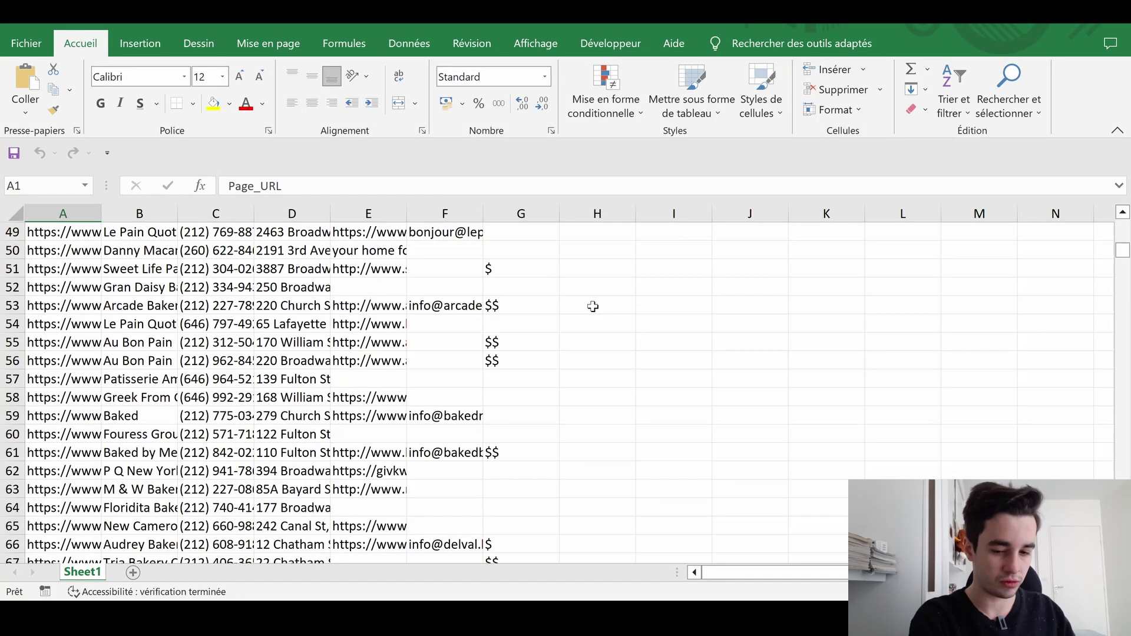